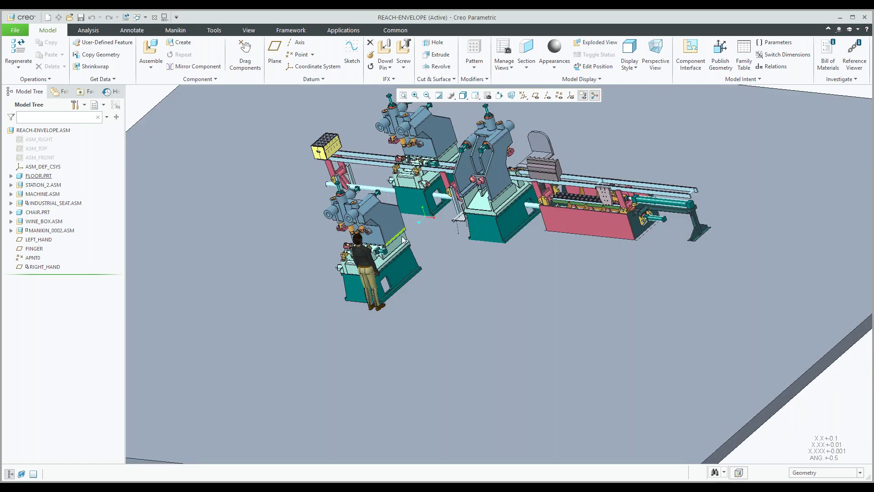
Step: Turn on the datum point display for the manikin standing at the first machine station
scroll(401, 238, "down", 3)
scroll(401, 239, "down", 1)
middle_click_drag(401, 239, 447, 251, "shift")
middle_click_drag(446, 251, 391, 247)
scroll(391, 247, "down", 2)
middle_click_drag(366, 218, 369, 273)
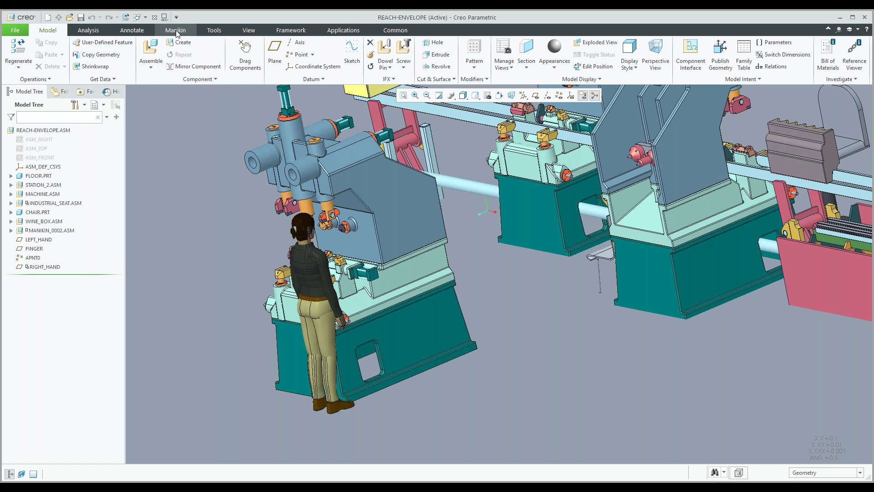
left_click(175, 31)
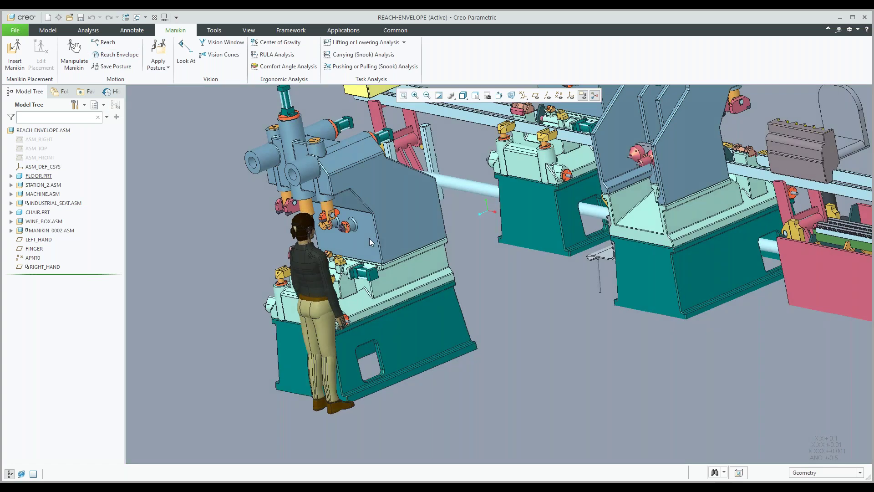
mouse_move(370, 238)
middle_mouse_down()
mouse_move(356, 250)
mouse_move(369, 250)
middle_mouse_up()
scroll(369, 250, "up", 5)
left_click(559, 95)
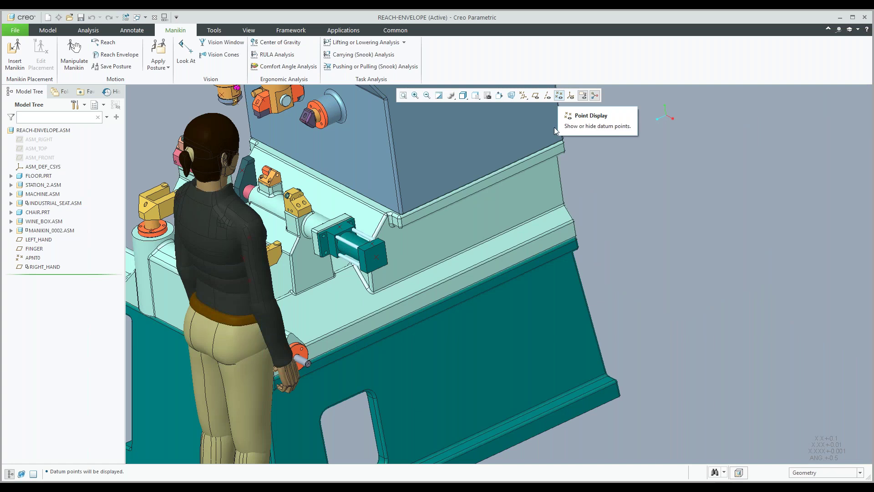
Step: Use Reach to move the manikin's right hand to the target point on the end face of the teal cylinder block
scroll(368, 268, "up", 2)
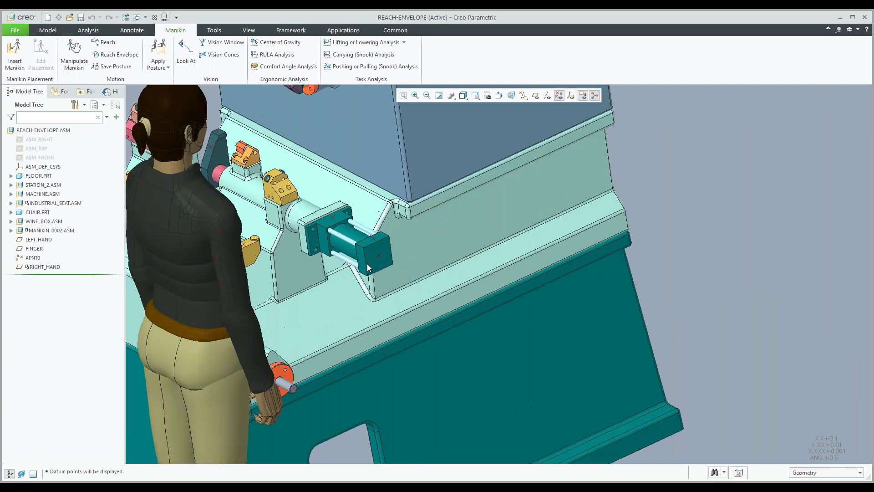
scroll(367, 268, "up", 2)
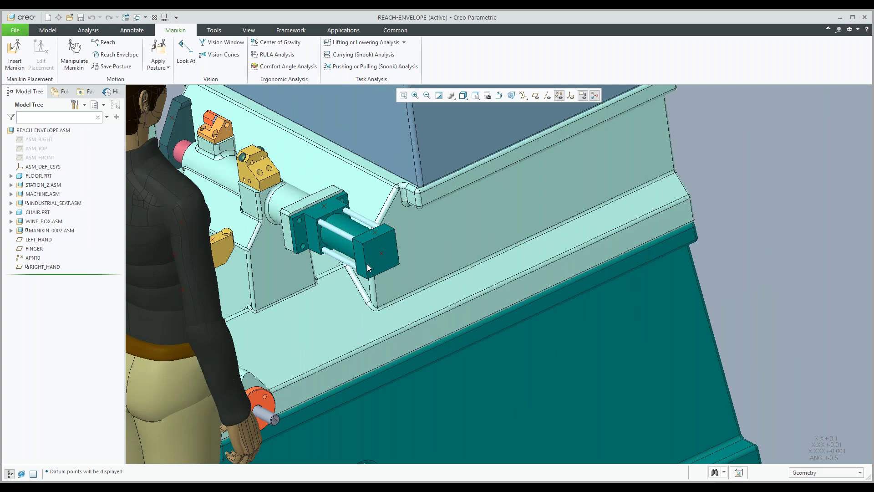
middle_click_drag(366, 254, 474, 228, "shift")
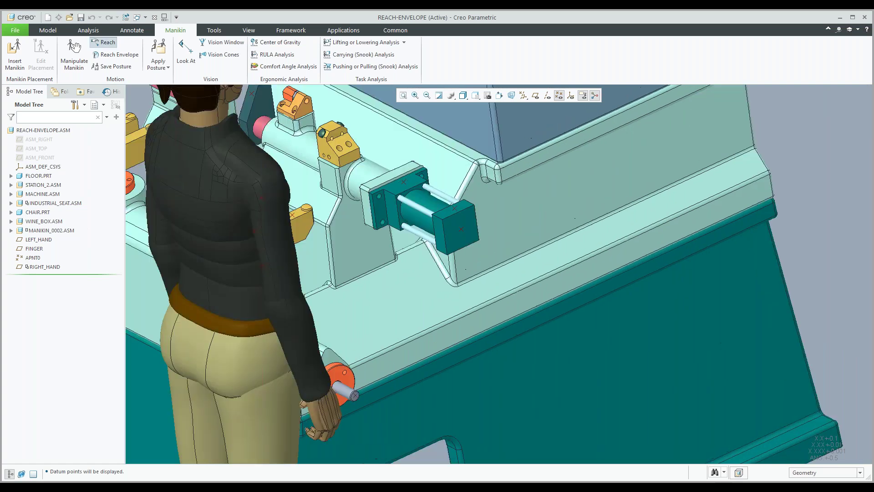
left_click(104, 42)
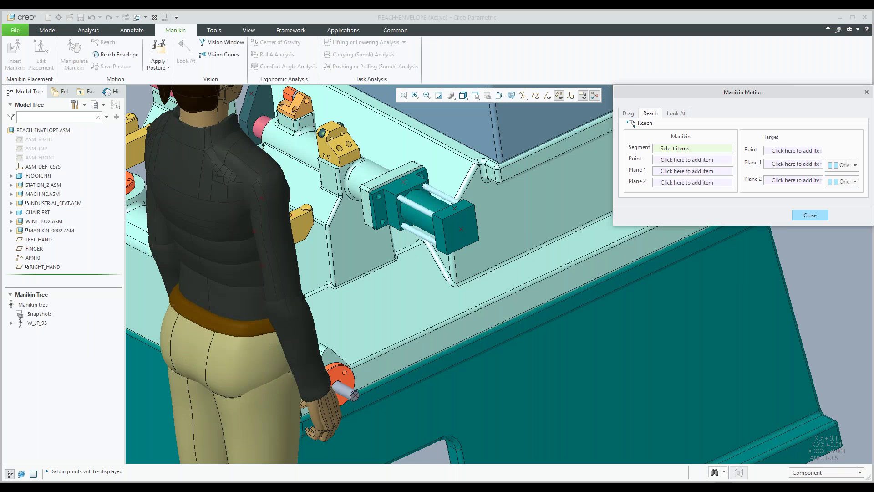
left_click(324, 416)
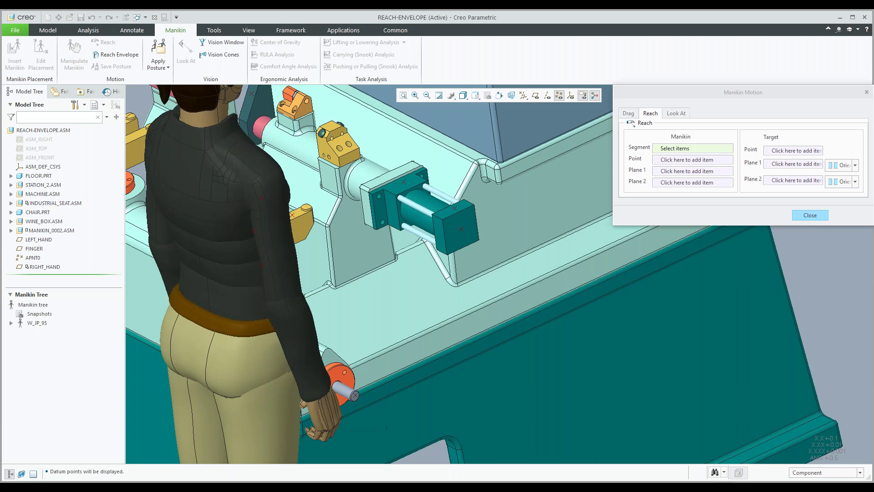
left_click(429, 253)
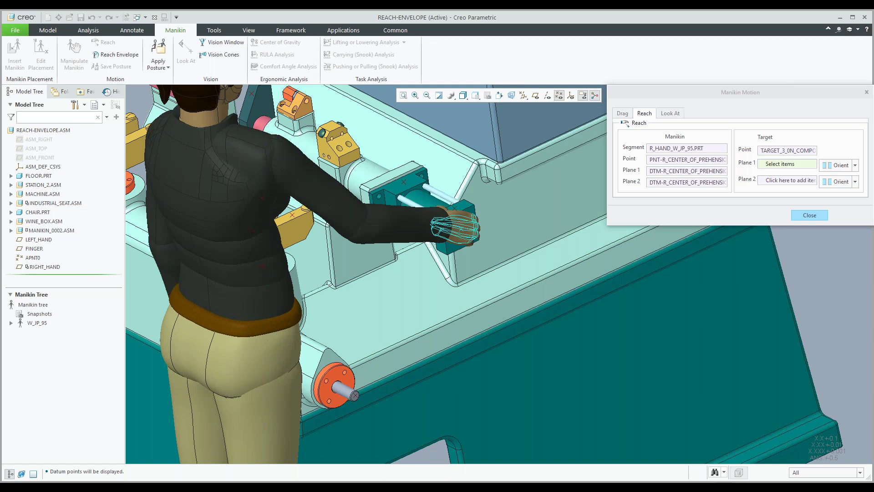
Step: Try to retarget the right hand's reach to the end of the shaft protruding from the lower orange flange
left_click(773, 151)
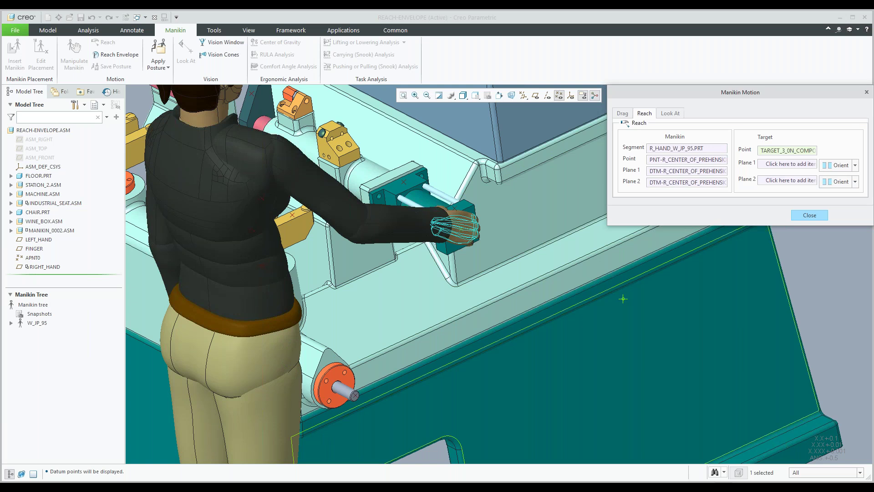
left_click(357, 401)
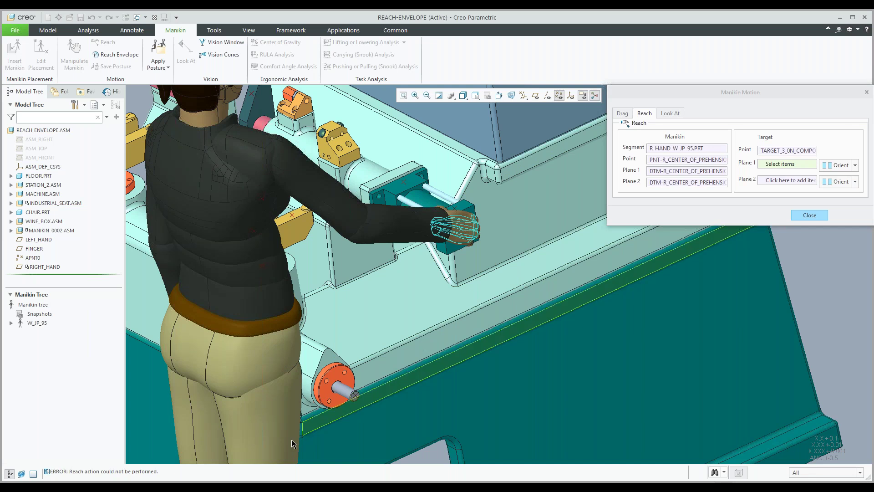
left_click_drag(158, 471, 51, 474)
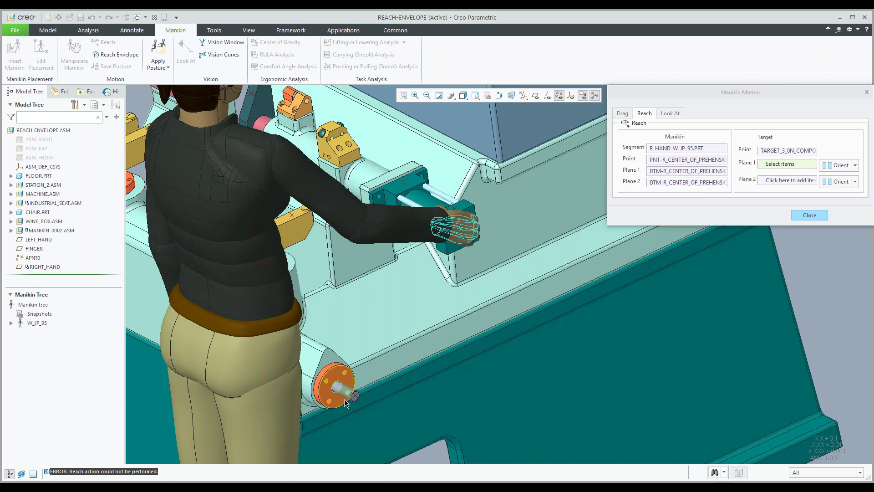
Step: Finish the manikin's reach motion and display its reach envelope
left_click(802, 218)
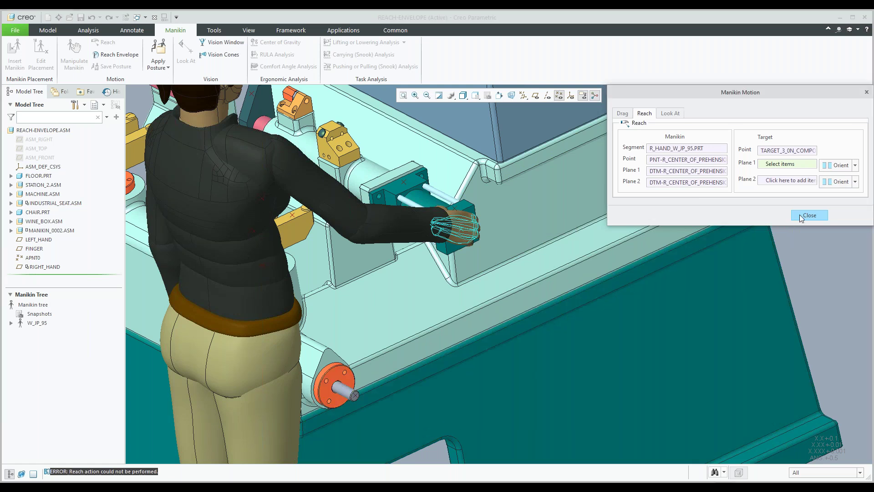
left_click(801, 217)
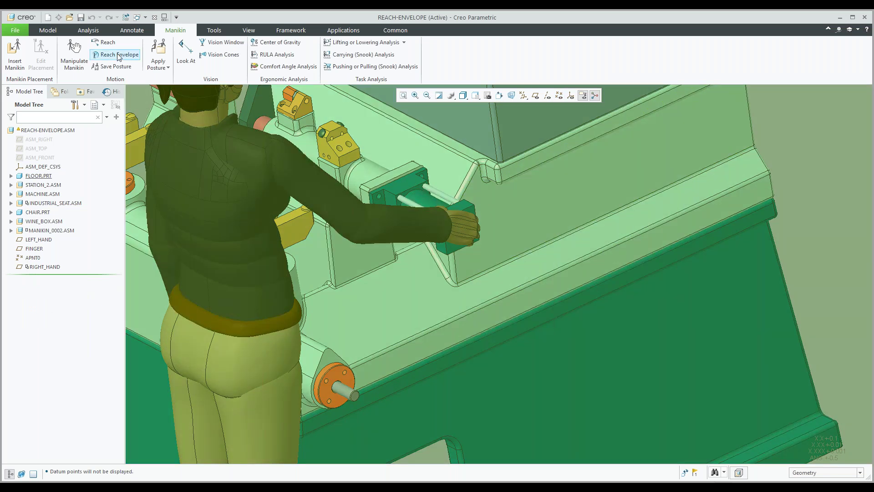
left_click(118, 55)
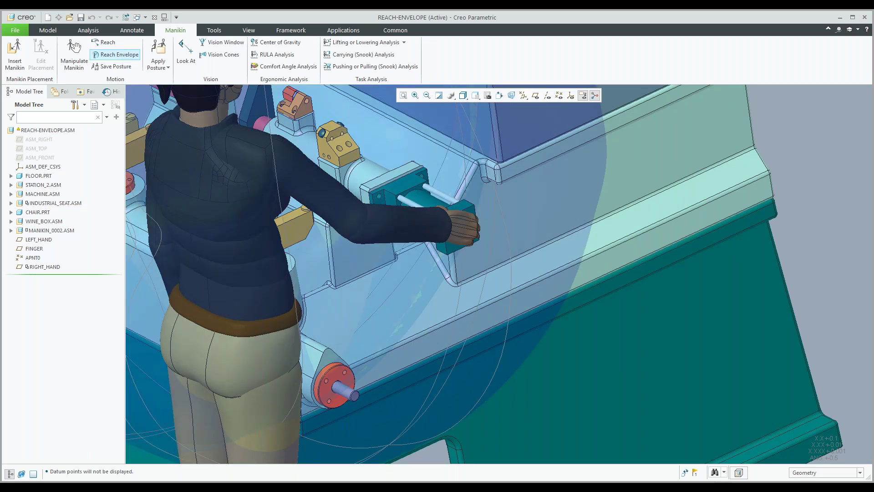
Step: Examine the reach envelope around the manikin, checking whether the shaft on the lower orange flange lies inside it
scroll(323, 261, "down", 5)
middle_click_drag(323, 261, 372, 283)
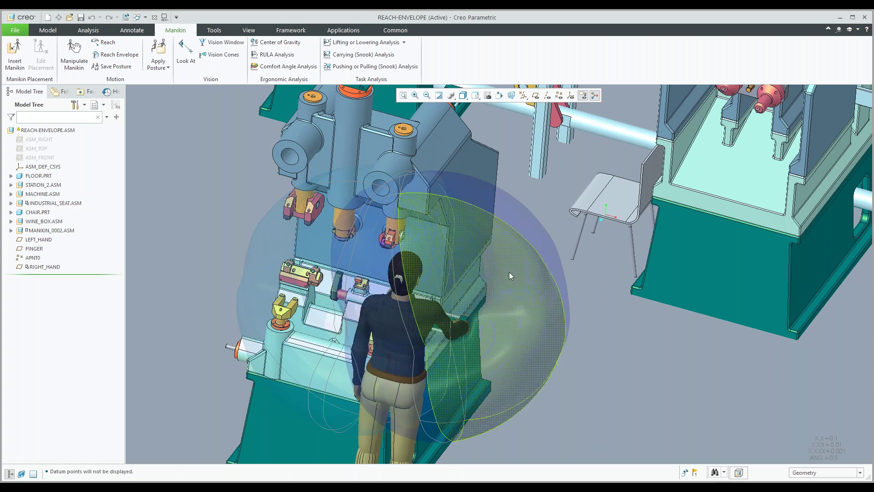
mouse_move(509, 271)
middle_mouse_down()
mouse_move(469, 214)
mouse_move(365, 363)
middle_mouse_up()
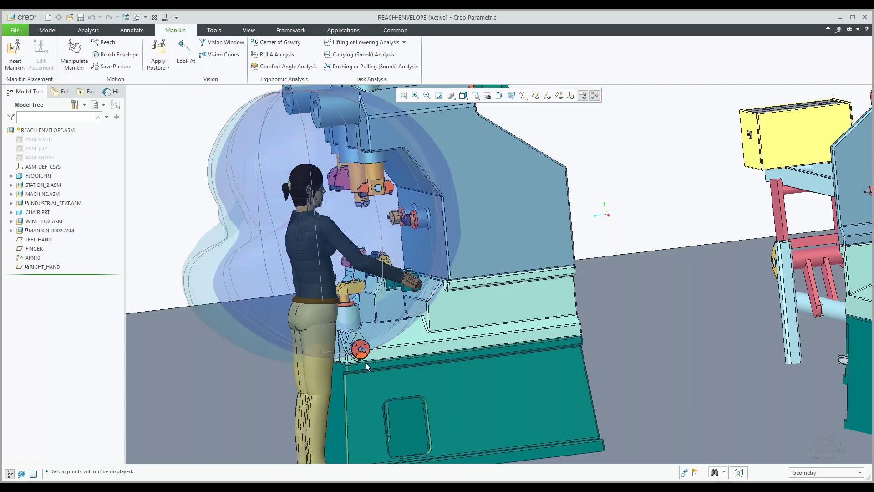
scroll(365, 362, "up", 5)
scroll(377, 348, "up", 3)
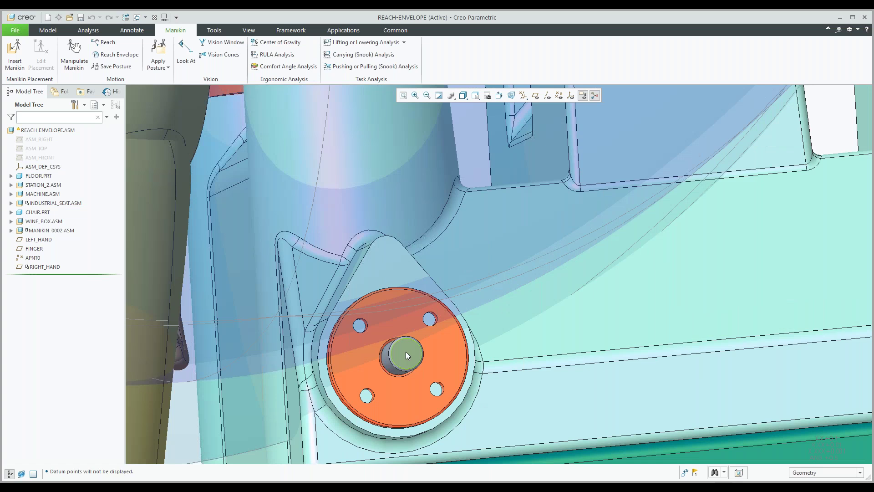
scroll(406, 351, "down", 1)
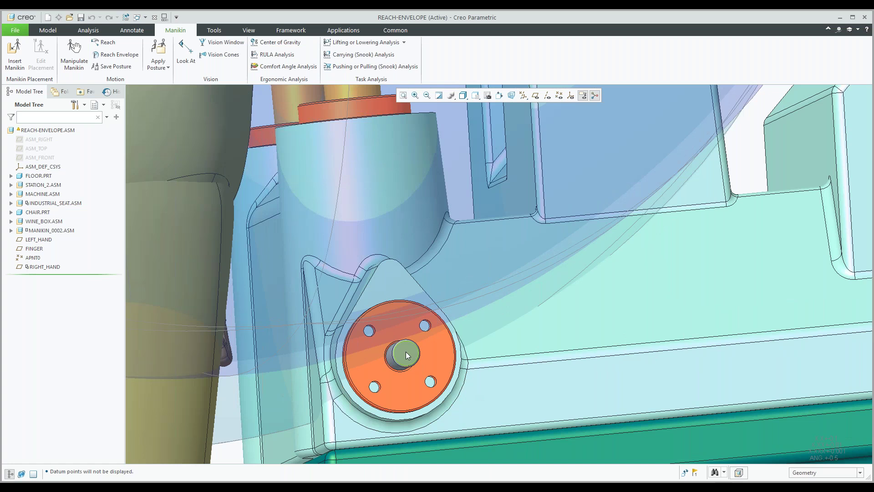
scroll(405, 351, "down", 1)
scroll(406, 355, "down", 2)
scroll(406, 355, "down", 5)
middle_click_drag(360, 191, 335, 226)
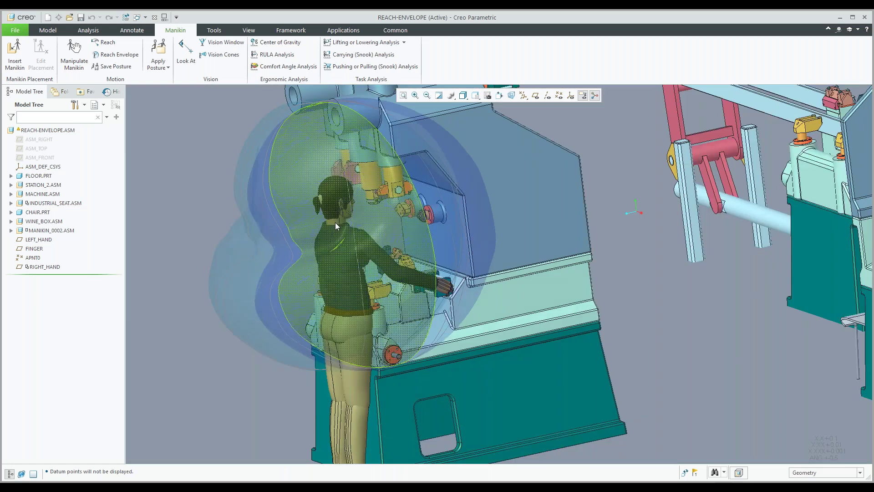
middle_click_drag(398, 245, 356, 241, "shift")
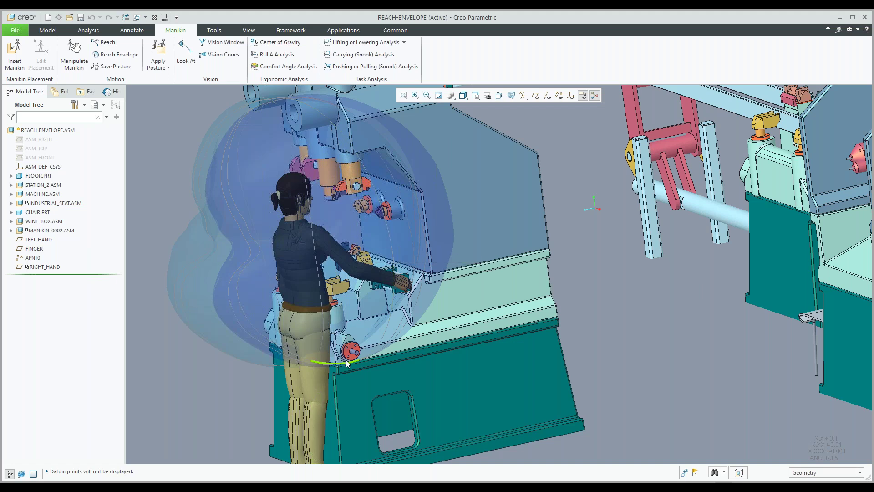
scroll(346, 359, "down", 3)
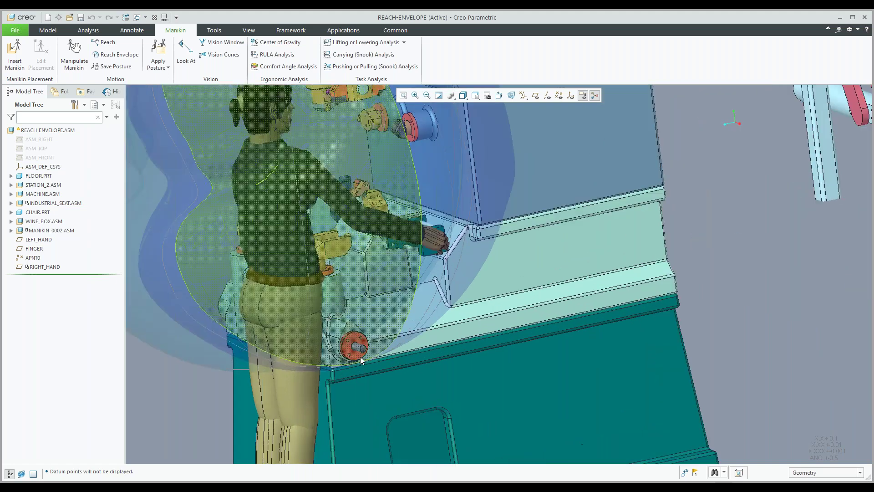
scroll(359, 356, "down", 3)
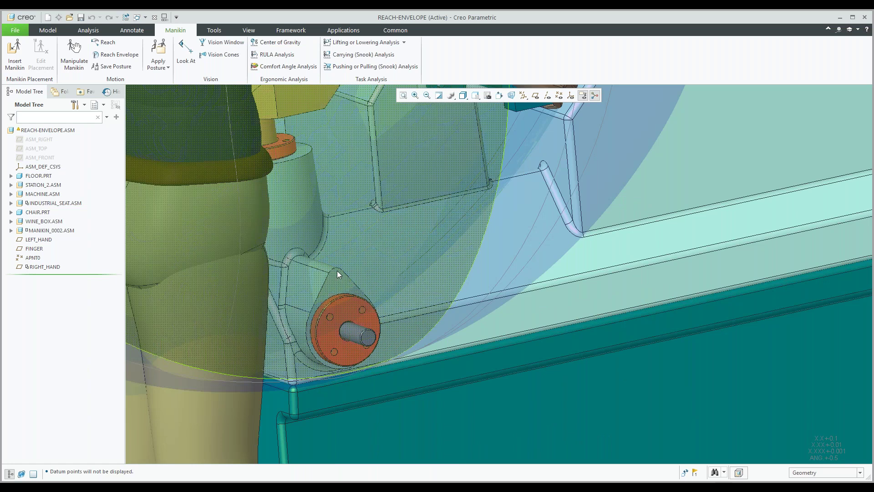
scroll(337, 273, "up", 1)
scroll(337, 272, "up", 3)
scroll(337, 274, "up", 4)
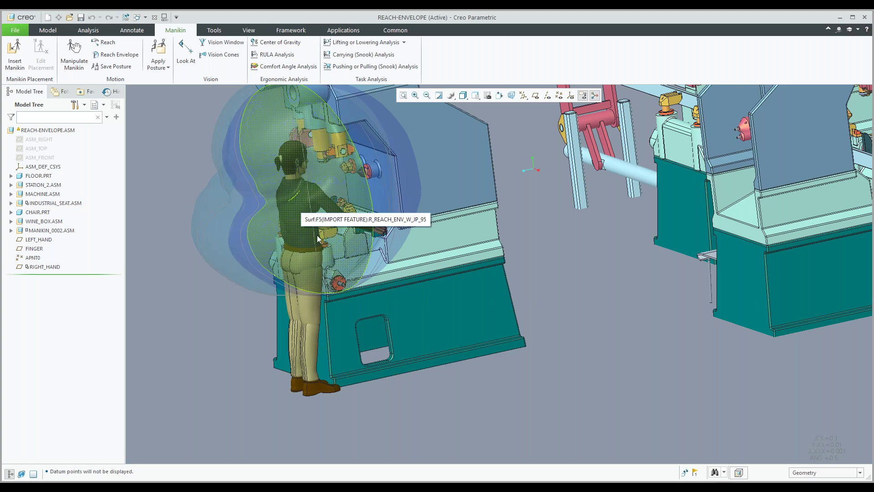
Step: Insert the 95th-percentile male manikin m_iso3411_95.asm from the Manikin Library, after checking the percentile, height and weight data
scroll(319, 239, "down", 3)
mouse_move(307, 240)
middle_mouse_down("shift")
mouse_move(267, 257)
mouse_move(310, 242)
middle_mouse_up("shift")
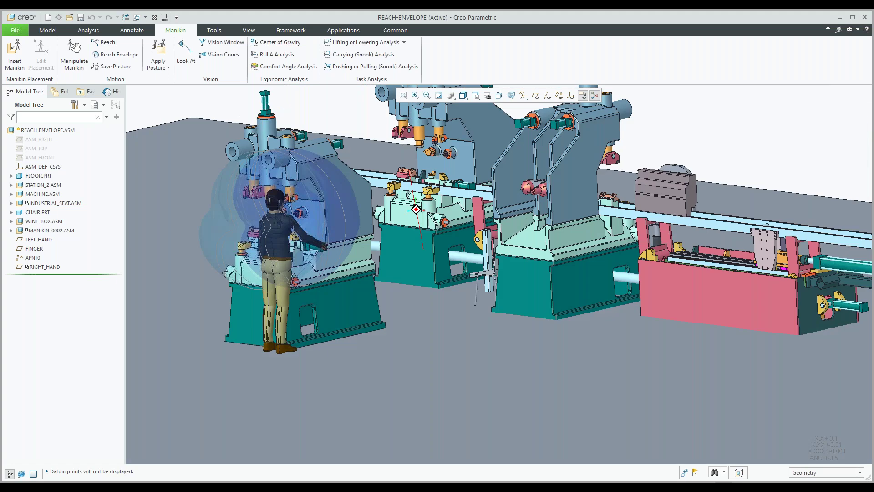
middle_click_drag(364, 237, 403, 244)
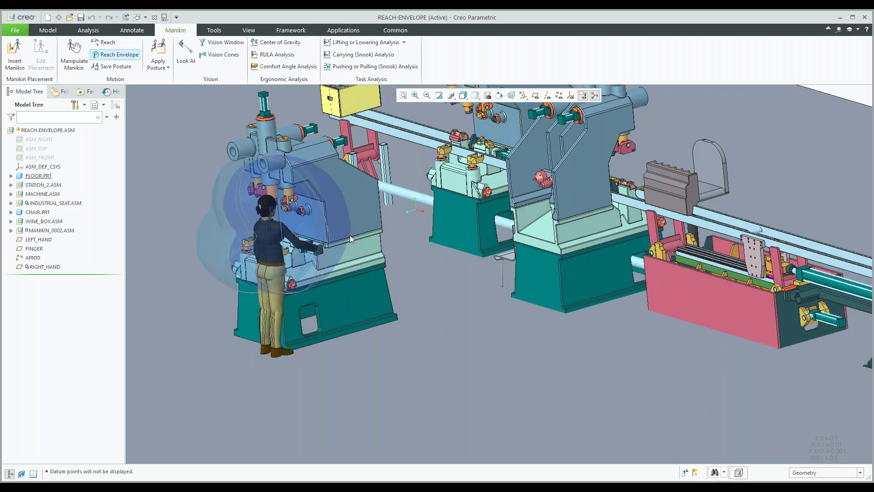
middle_click_drag(350, 235, 399, 293)
scroll(403, 279, "down", 2)
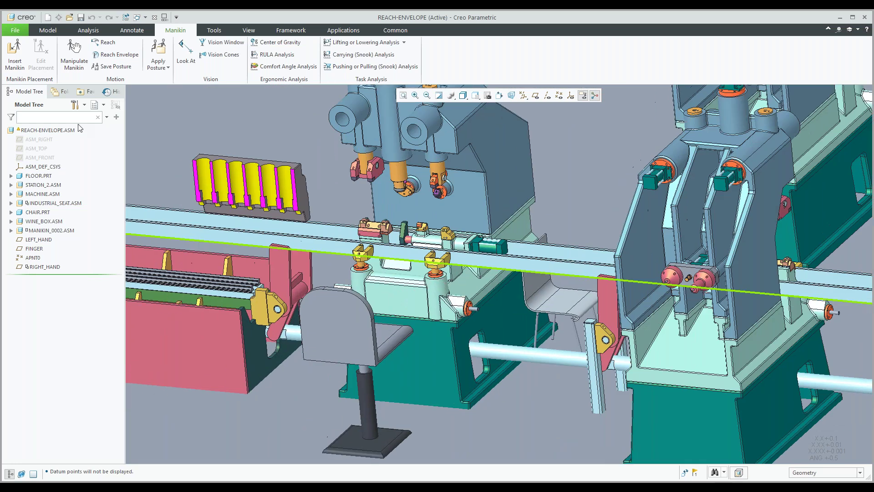
left_click(19, 62)
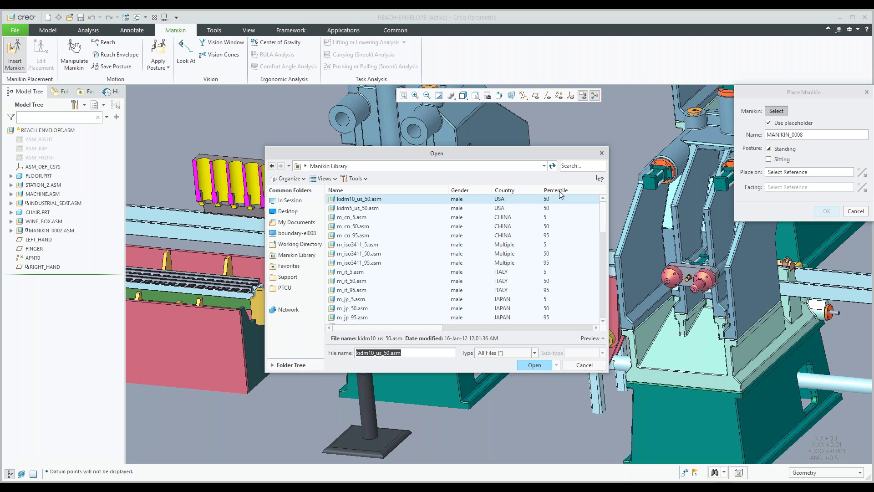
left_click_drag(391, 328, 478, 329)
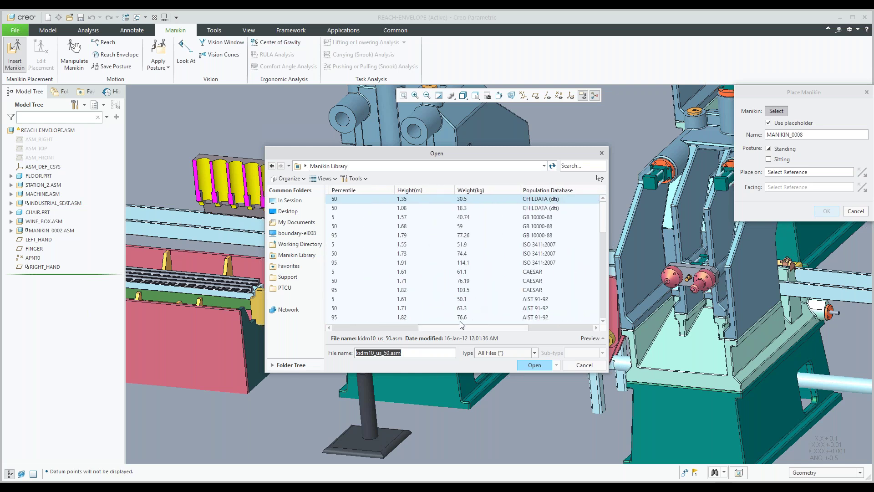
left_click_drag(464, 327, 359, 329)
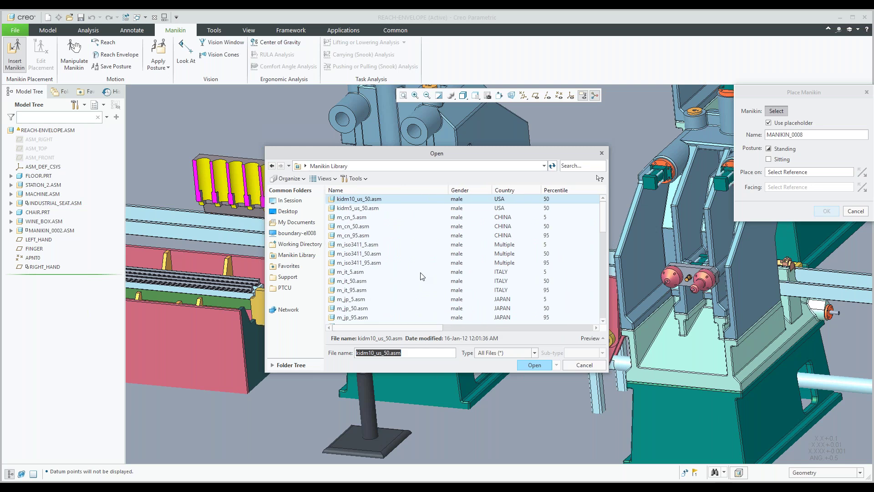
left_click(357, 236)
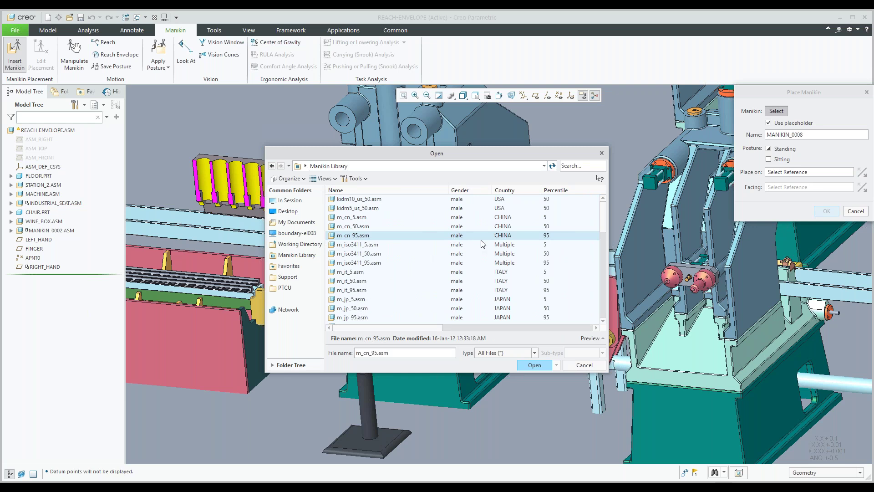
left_click(532, 365)
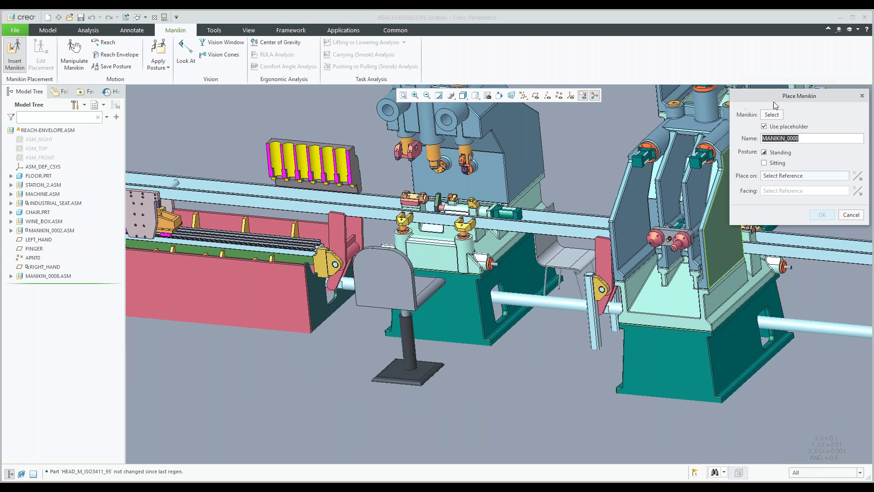
Step: Seat the new manikin in the Sitting posture on the industrial seat's top surface, facing the CAST_1 cut surface of the machine
left_click_drag(784, 95, 617, 122)
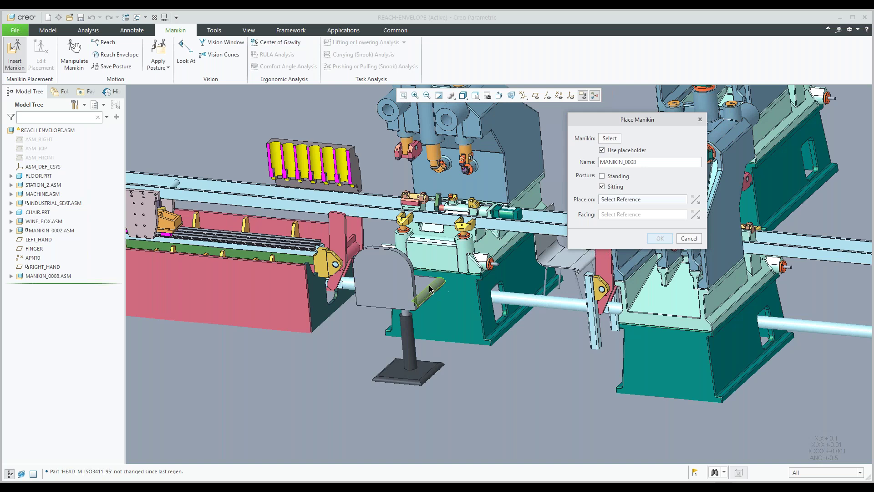
left_click(429, 287)
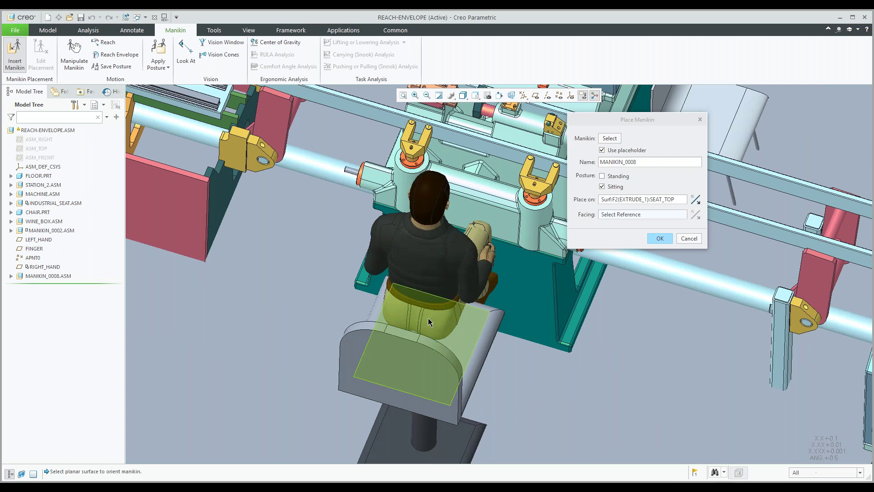
left_click(486, 325)
scroll(478, 329, "down", 2)
scroll(478, 334, "down", 2)
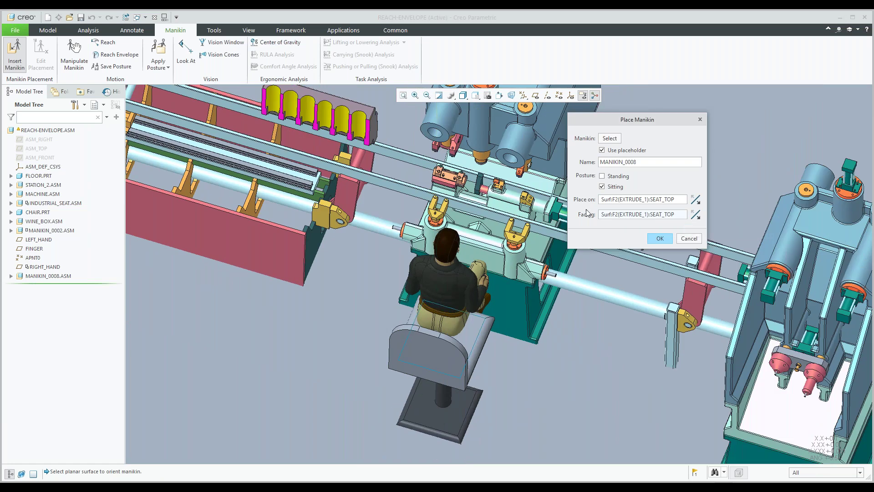
left_click(549, 167)
left_click(549, 167)
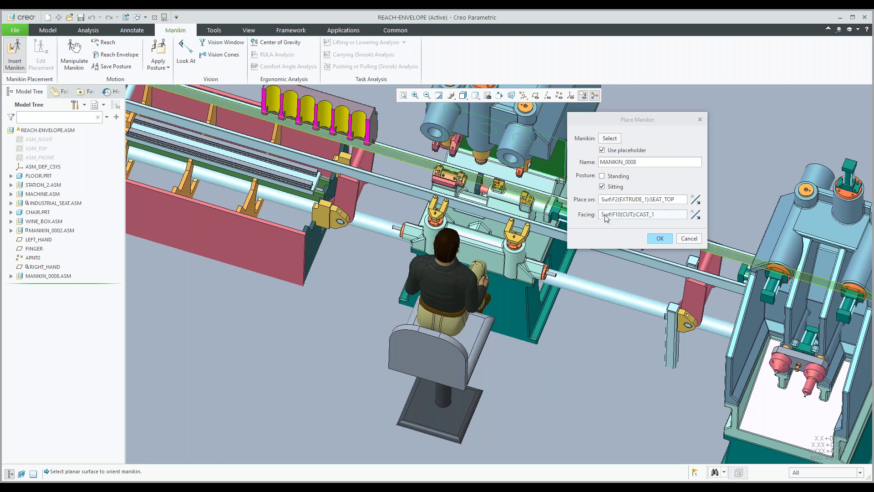
Step: Reposition the sitting manikin near the middle of the seat's width, working from above, and accept the placement
left_click(614, 201)
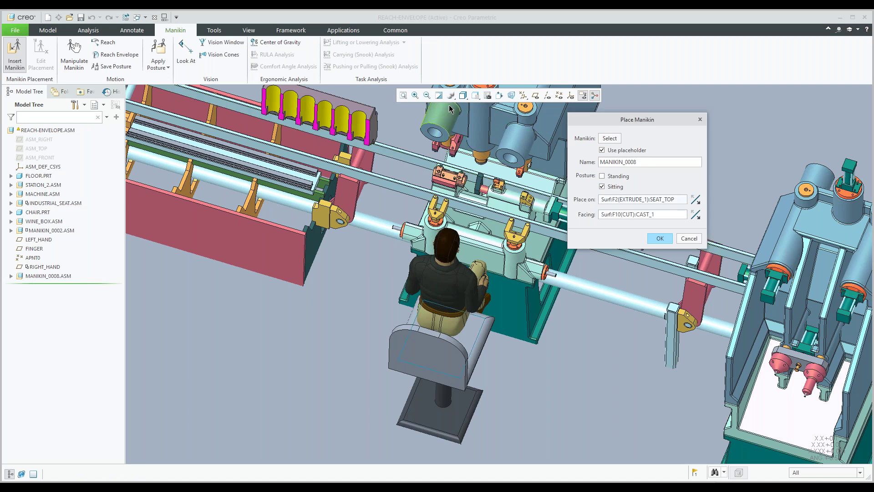
left_click(475, 95)
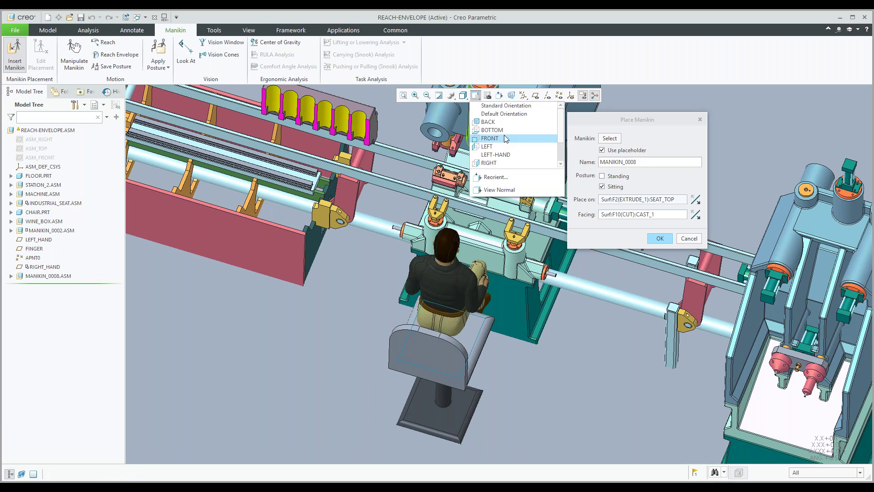
scroll(504, 135, "down", 2)
left_click(504, 137)
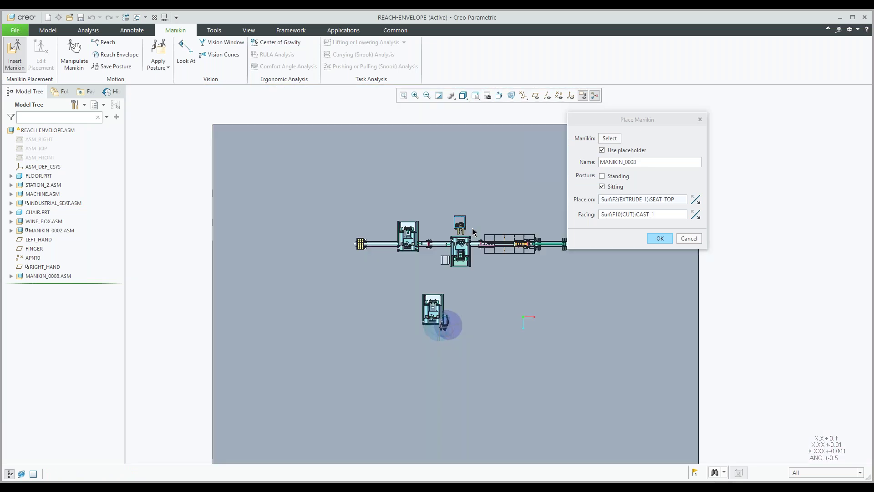
scroll(469, 227, "up", 6)
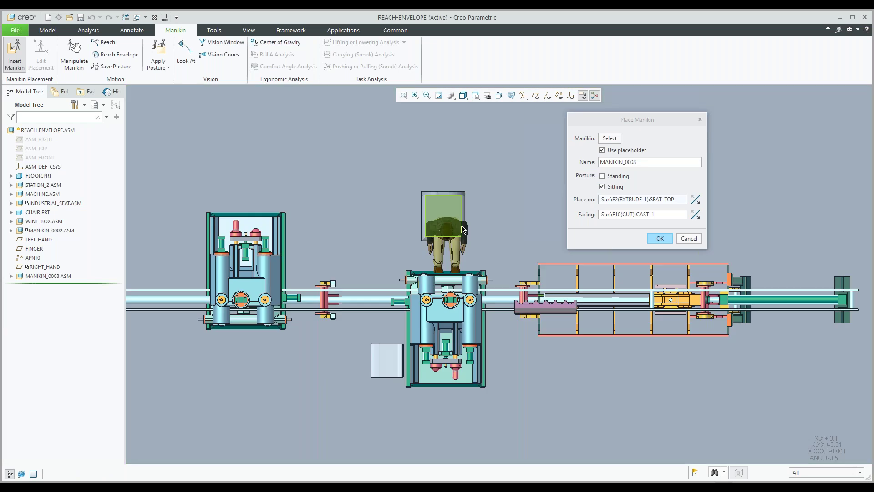
left_click(407, 214)
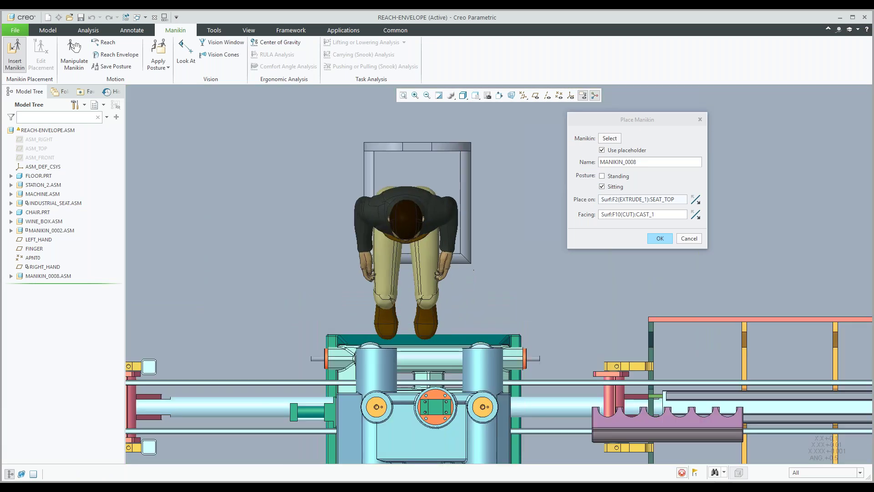
left_click(429, 236)
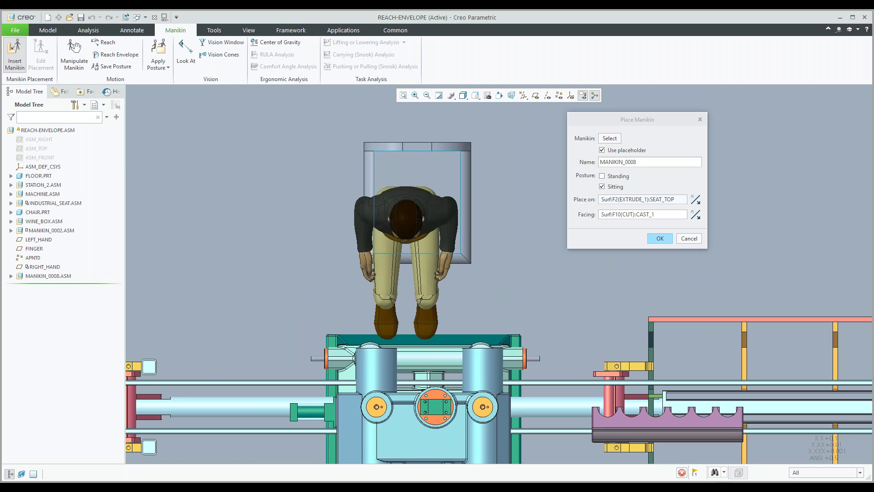
left_click(660, 238)
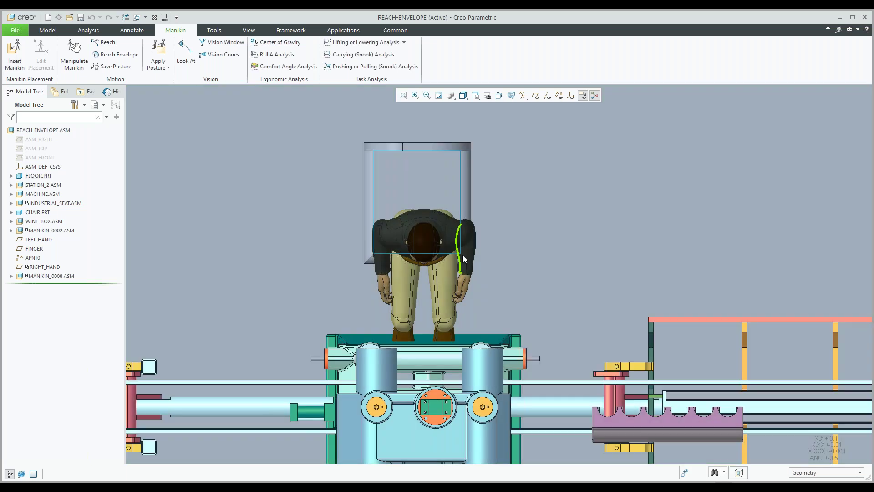
Step: Examine how the manikin sits on the industrial seat and how its body is positioned relative to the machine
middle_click_drag(462, 258, 432, 290)
scroll(529, 262, "up", 5)
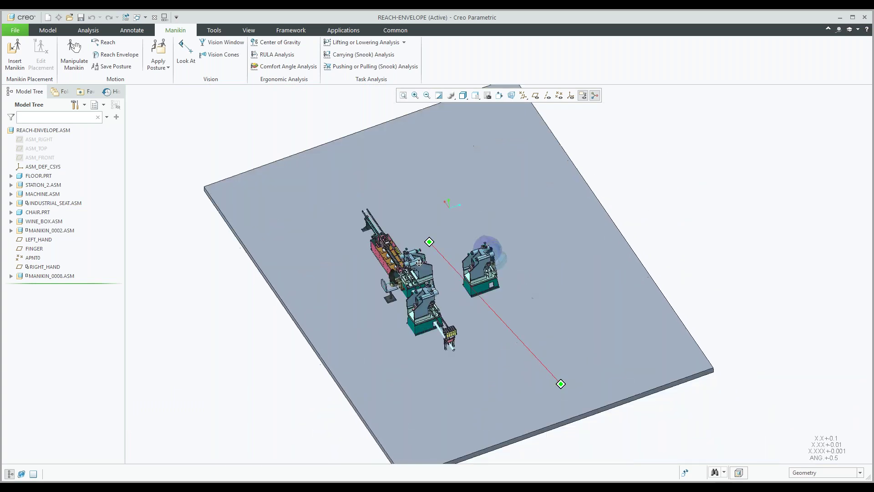
scroll(383, 285, "down", 4)
scroll(382, 286, "down", 3)
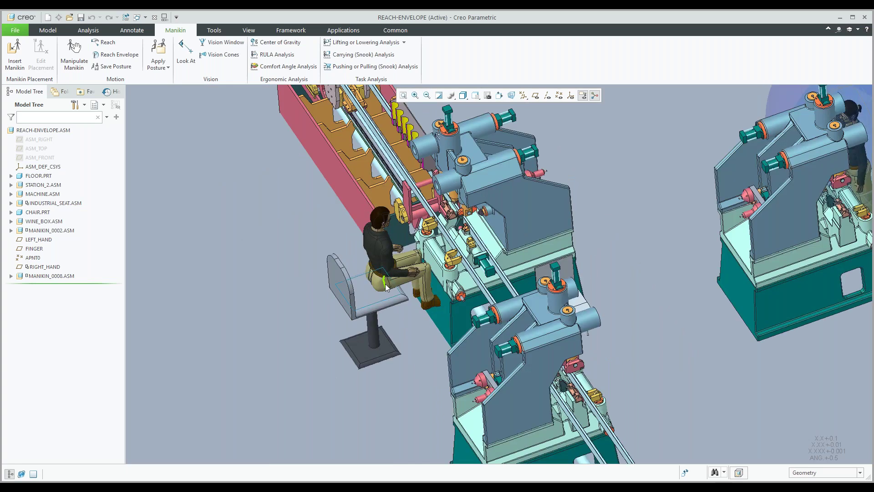
scroll(386, 286, "down", 2)
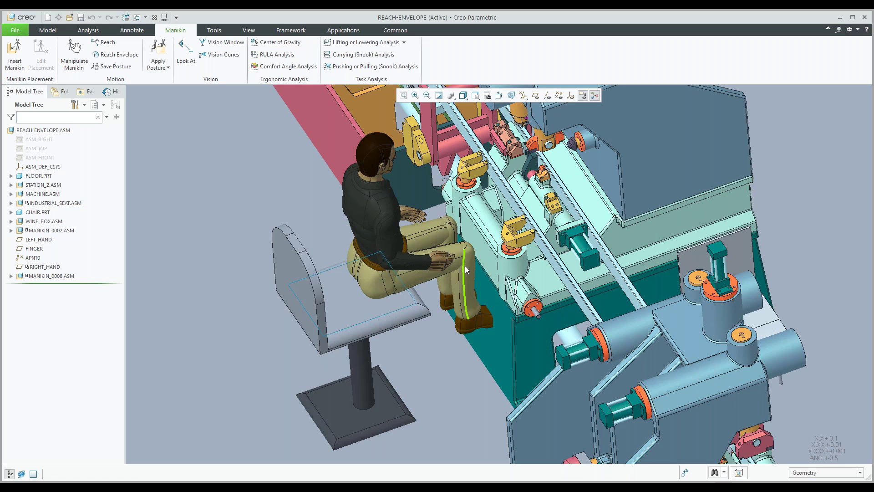
scroll(467, 271, "up", 3)
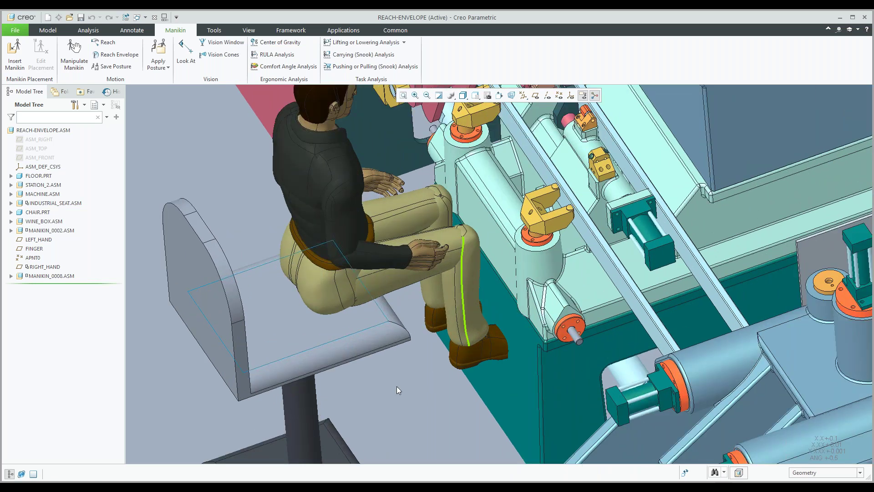
scroll(398, 378, "down", 3)
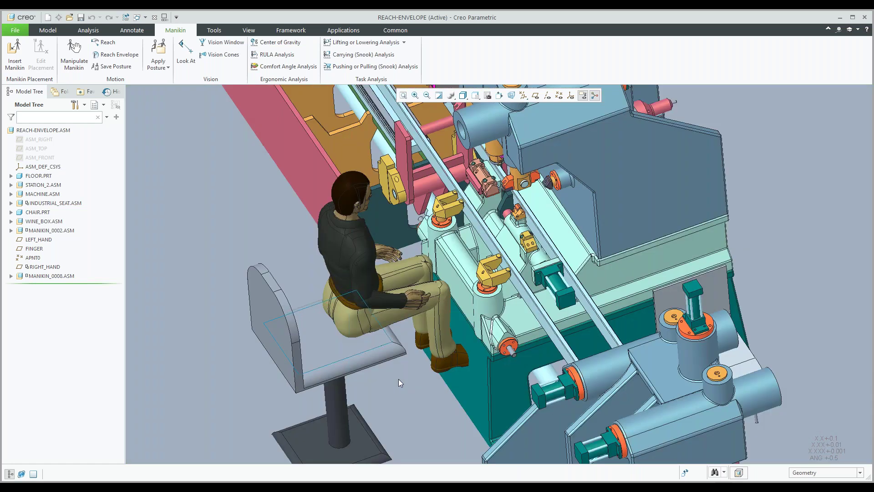
scroll(396, 371, "up", 1)
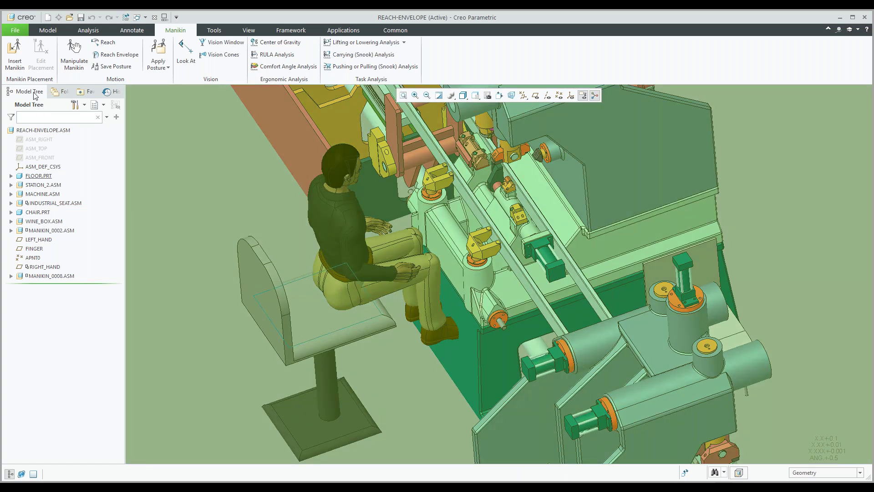
Step: Try to move the seated manikin farther back on the seat-top surface by editing its placement
left_click(63, 51)
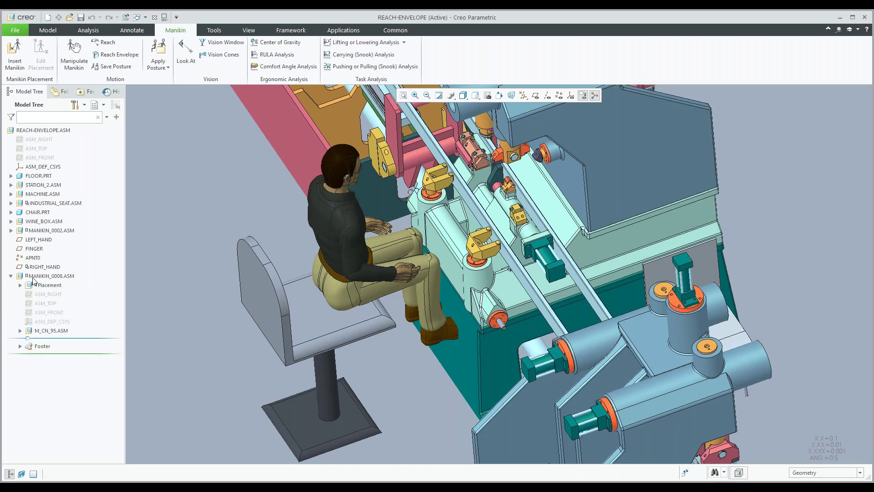
left_click(44, 331)
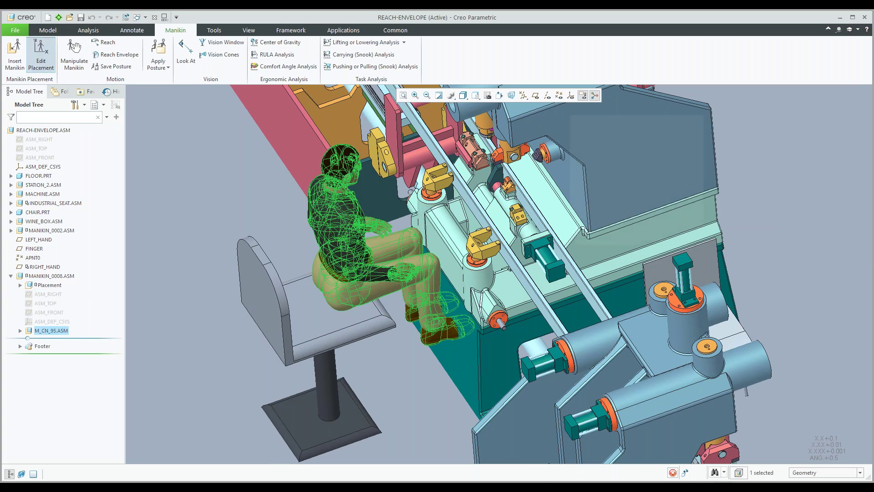
left_click(41, 55)
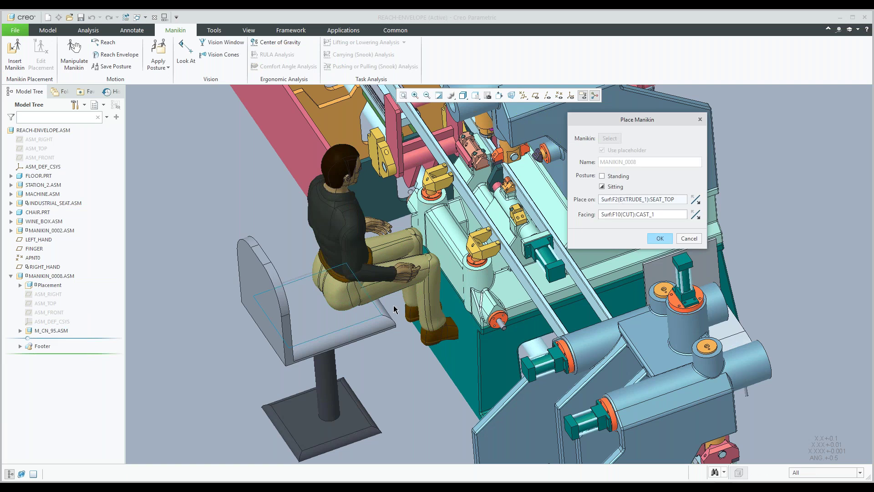
left_click(314, 313)
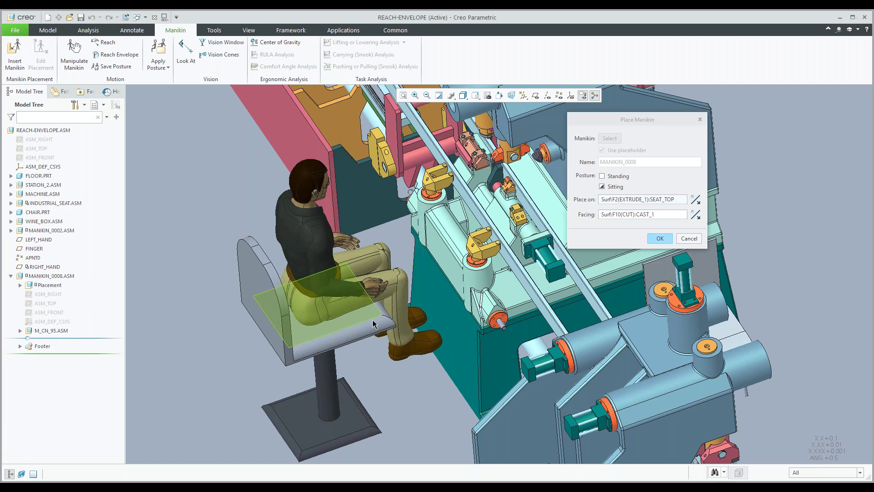
middle_click_drag(373, 324, 432, 299)
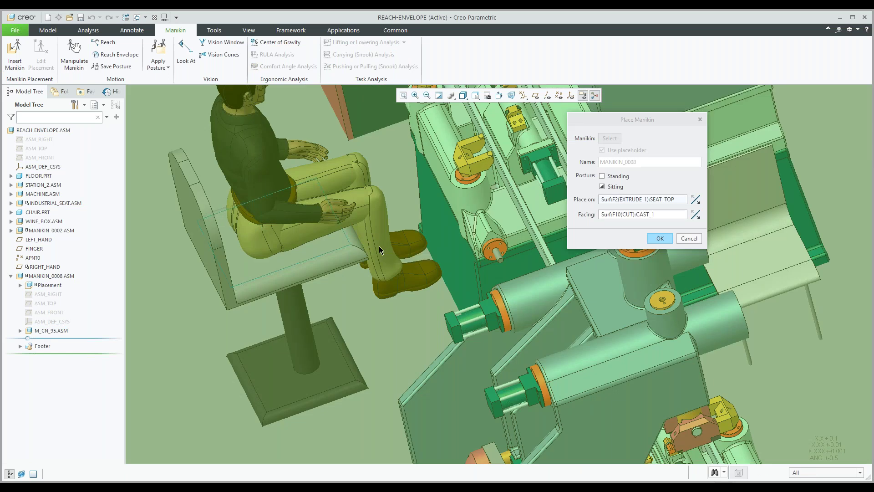
scroll(378, 246, "up", 1)
scroll(379, 246, "up", 2)
middle_click_drag(381, 239, 323, 243)
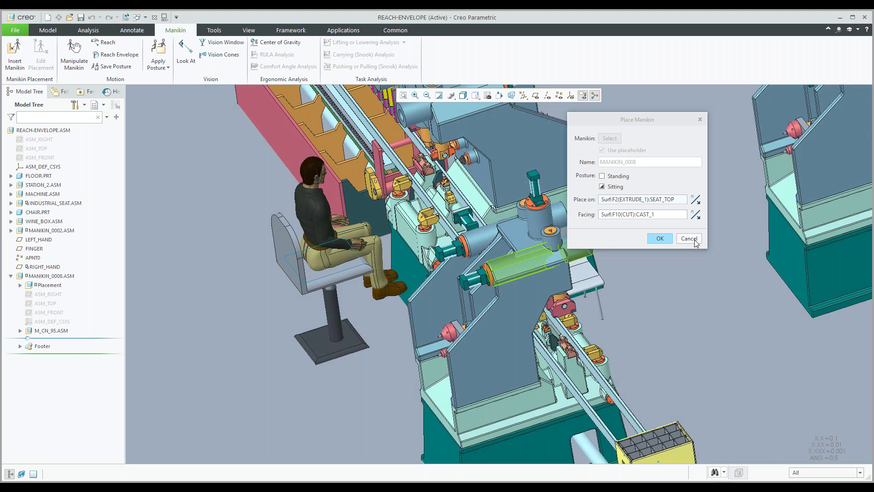
left_click(688, 242)
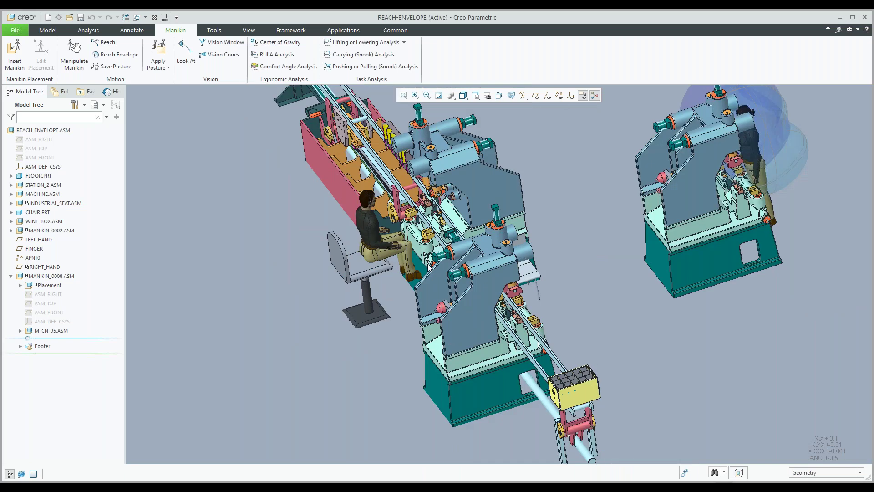
Step: Insert the 50th-percentile male manikin m_iso3411_50.asm from the Manikin Library, after checking its height and weight data
middle_click_drag(425, 339, 424, 305)
middle_click_drag(353, 286, 423, 292, "shift")
scroll(358, 278, "up", 3)
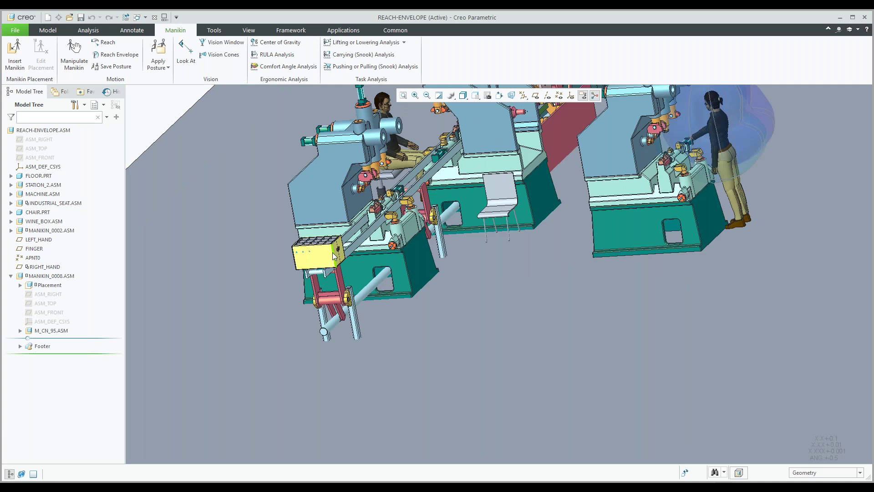
scroll(337, 257, "down", 2)
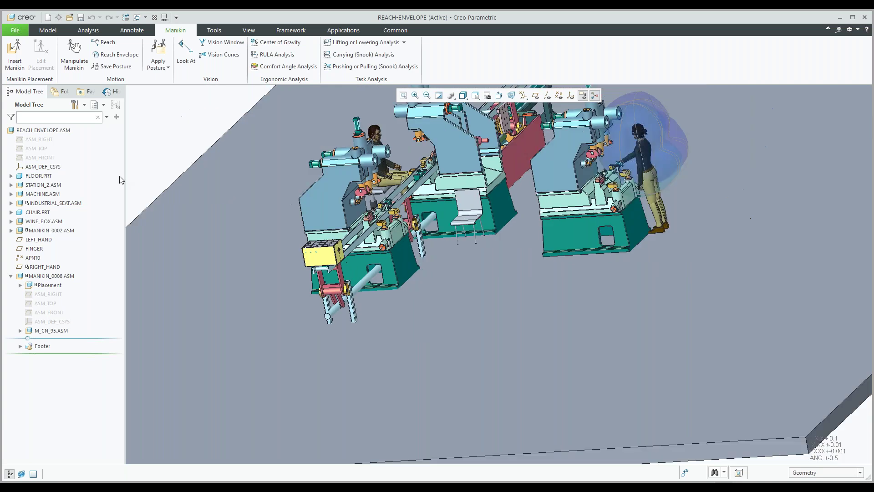
left_click(14, 54)
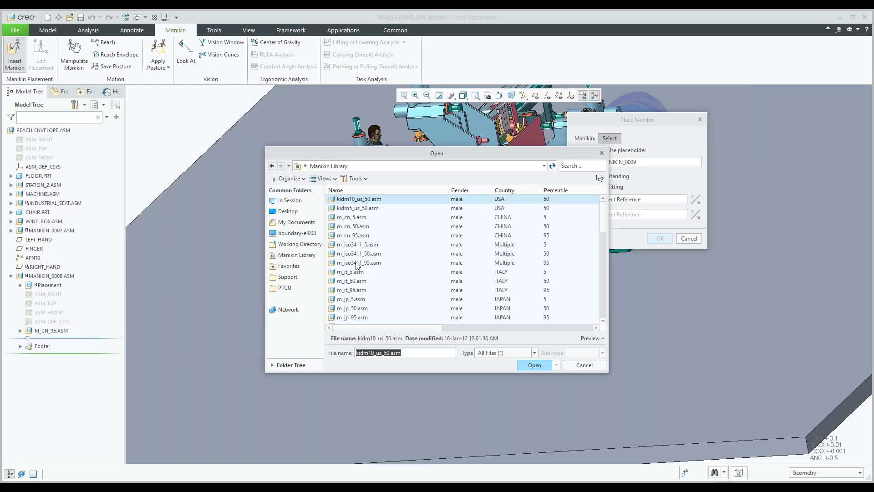
left_click(360, 253)
left_click_drag(410, 327, 447, 329)
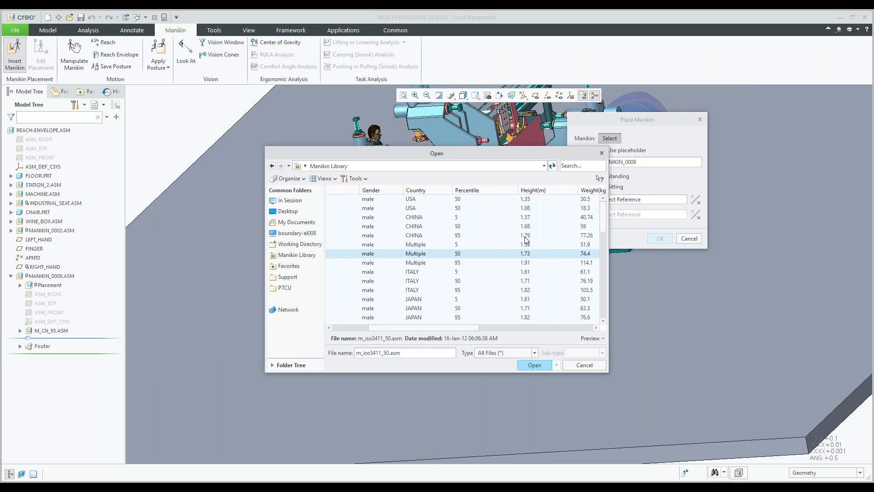
left_click(536, 366)
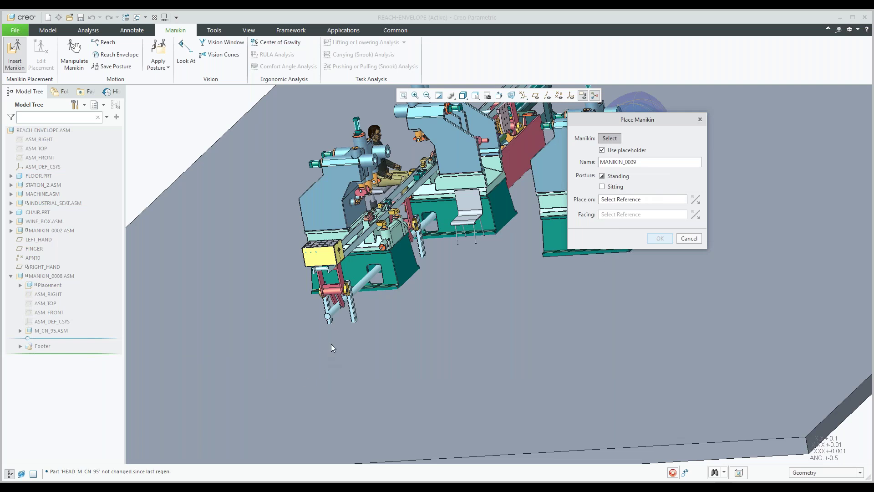
Step: Place the manikin standing on the floor in front of the wine box, facing the box's wall surface, and accept the placement
left_click(360, 349)
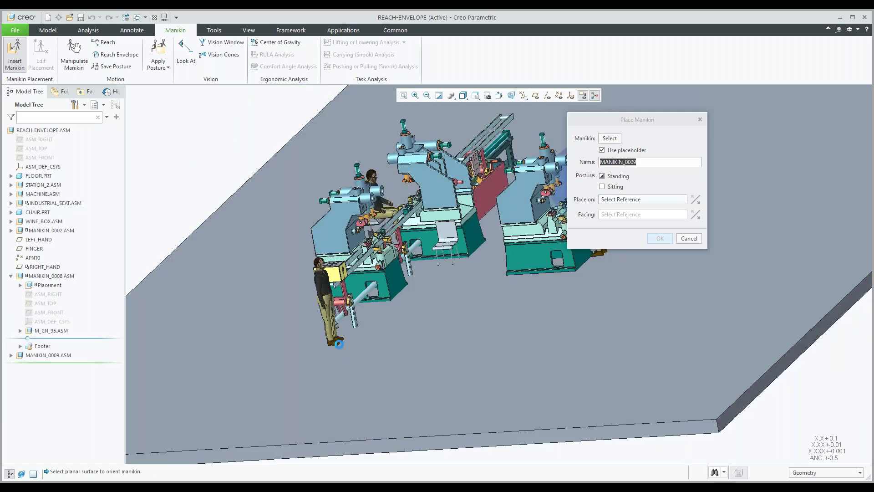
left_click(340, 344)
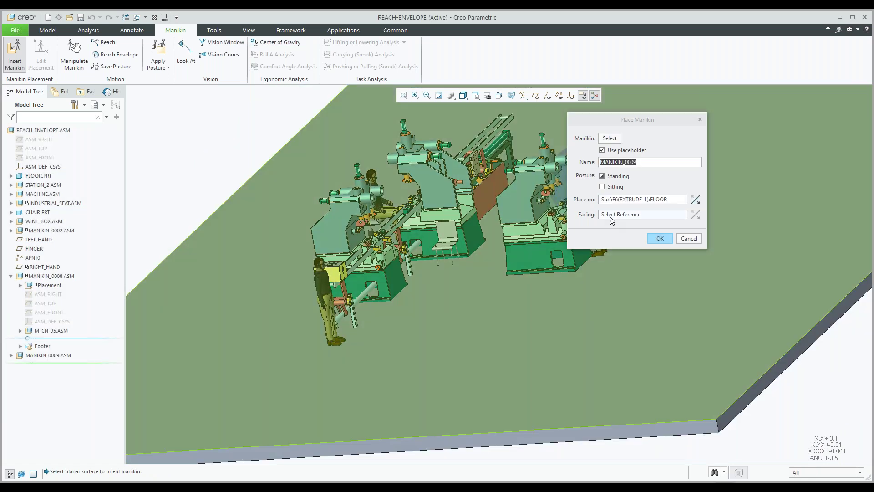
scroll(338, 276, "down", 2)
scroll(337, 272, "down", 2)
left_click(337, 272)
scroll(338, 273, "up", 2)
middle_click_drag(337, 272, 357, 282)
scroll(357, 282, "down", 3)
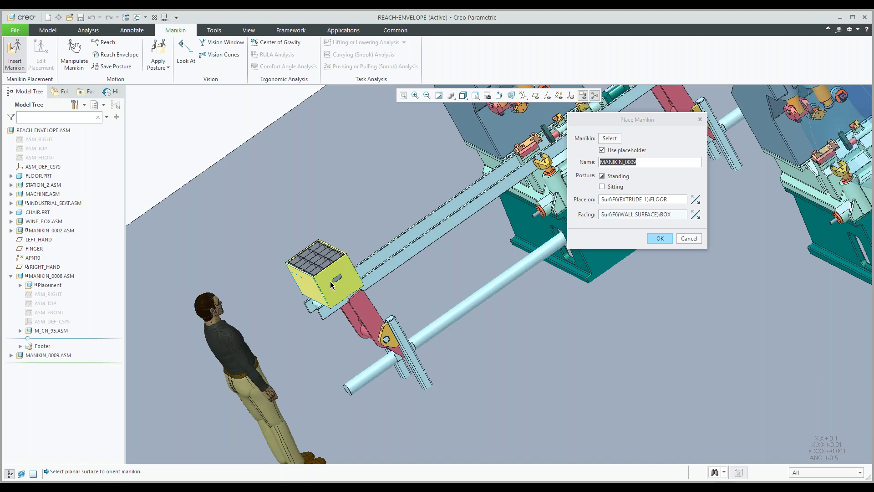
scroll(331, 285, "down", 2)
middle_click_drag(337, 280, 331, 219)
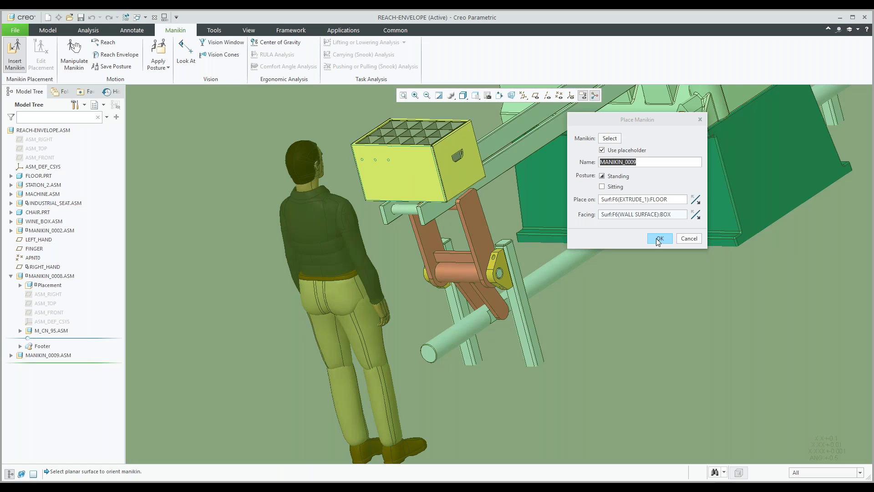
left_click(659, 239)
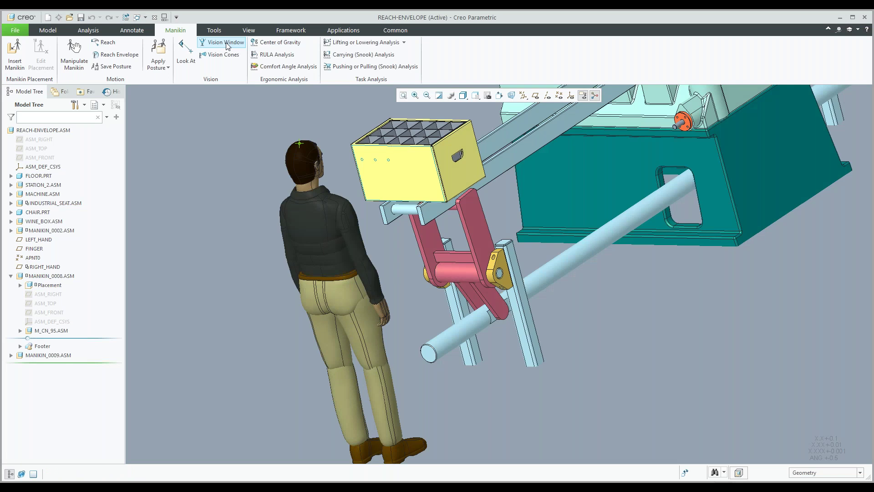
Step: Display the Vision Window for the standing manikin at the wine box
left_click(226, 43)
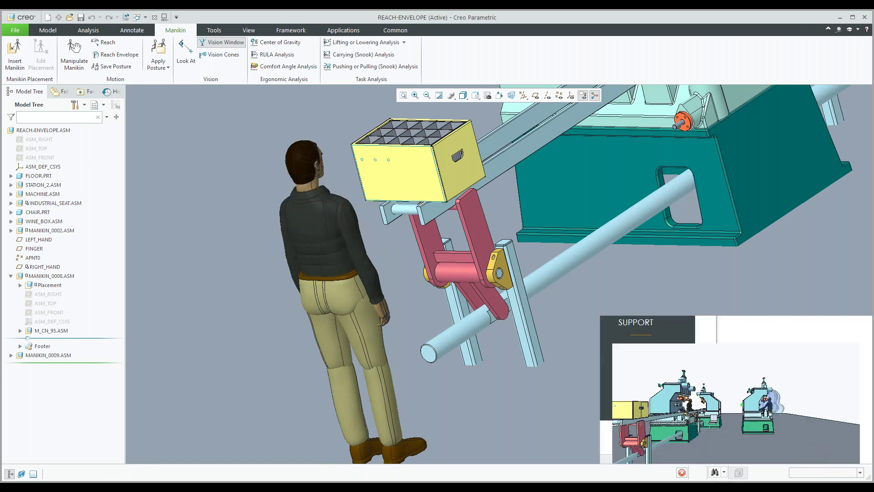
Step: Reposition the Vision Window and compare the standing manikin's view with the wine box and machine line
left_click_drag(684, 320, 662, 214)
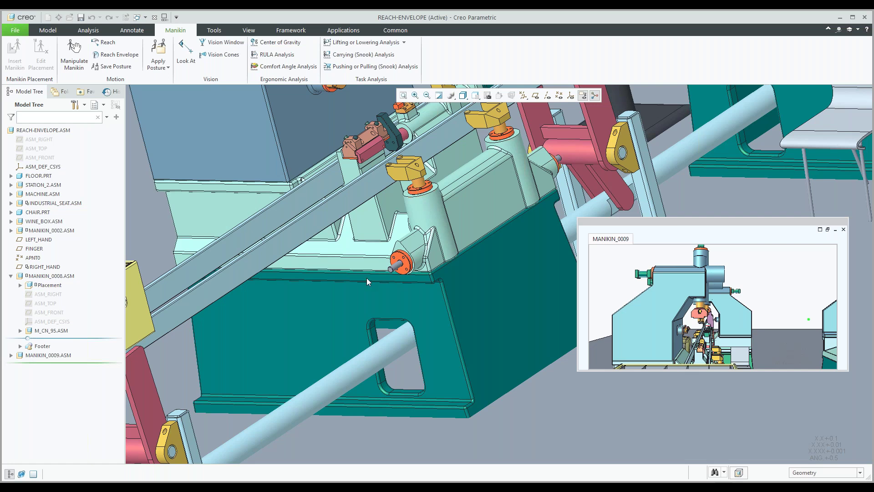
scroll(367, 279, "down", 5)
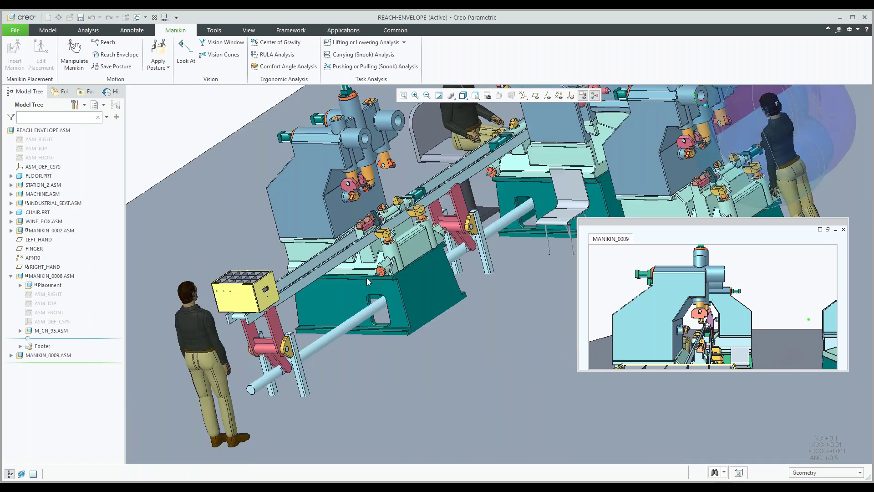
middle_click_drag(367, 278, 336, 273)
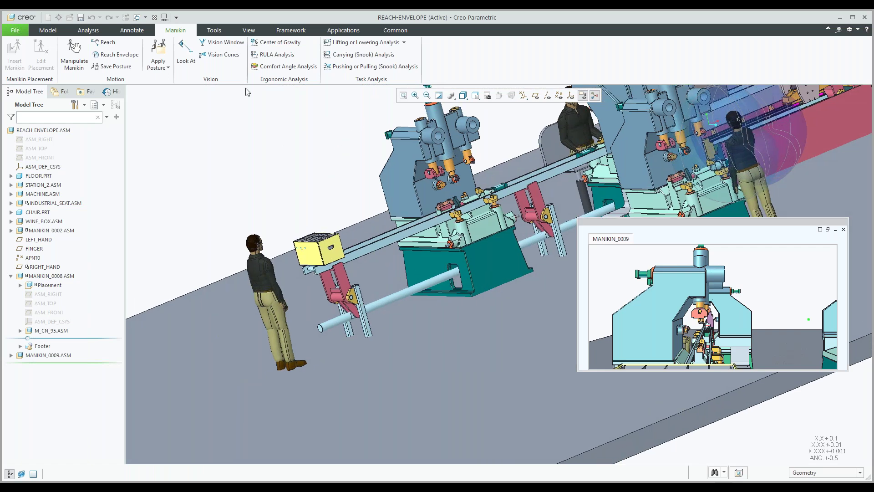
Step: Close the Vision Window and show the vision cones for the standing manikin at the wine box
left_click(220, 54)
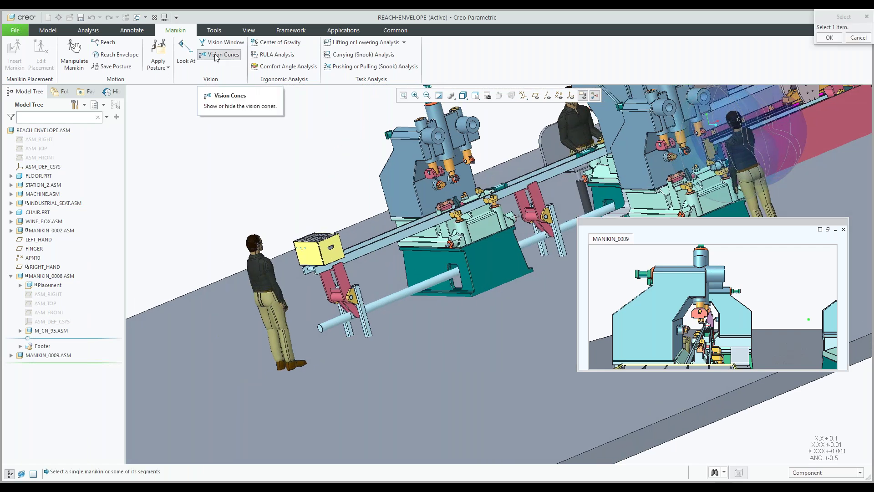
left_click(843, 230)
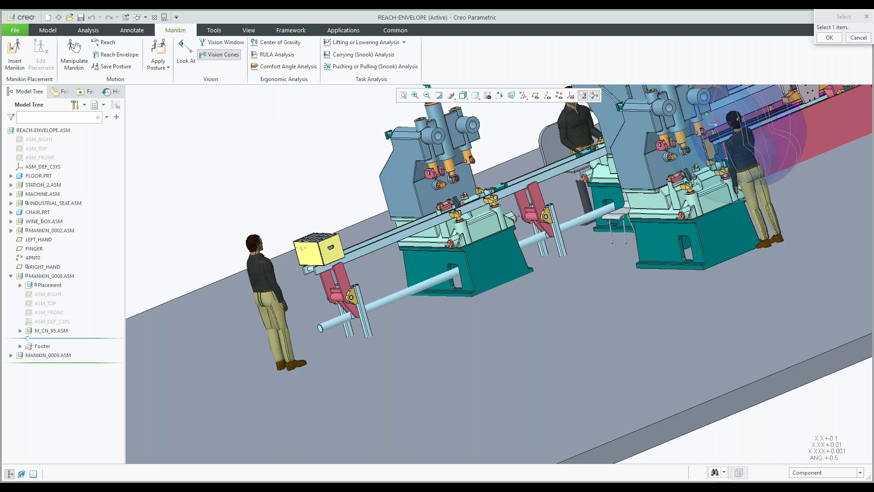
scroll(595, 249, "up", 2)
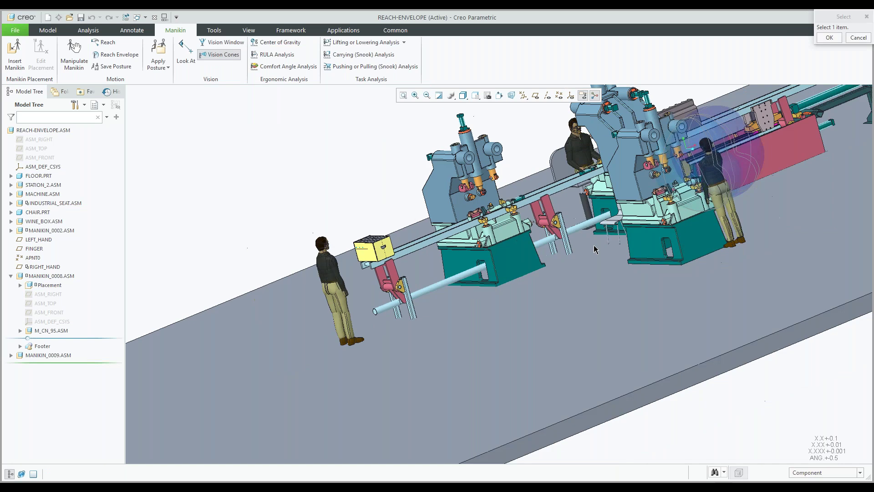
scroll(253, 258, "down", 3)
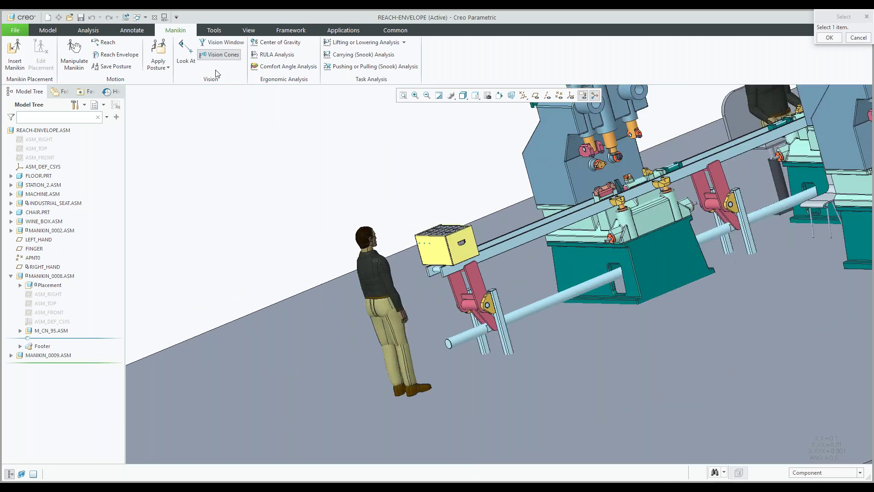
left_click(376, 270)
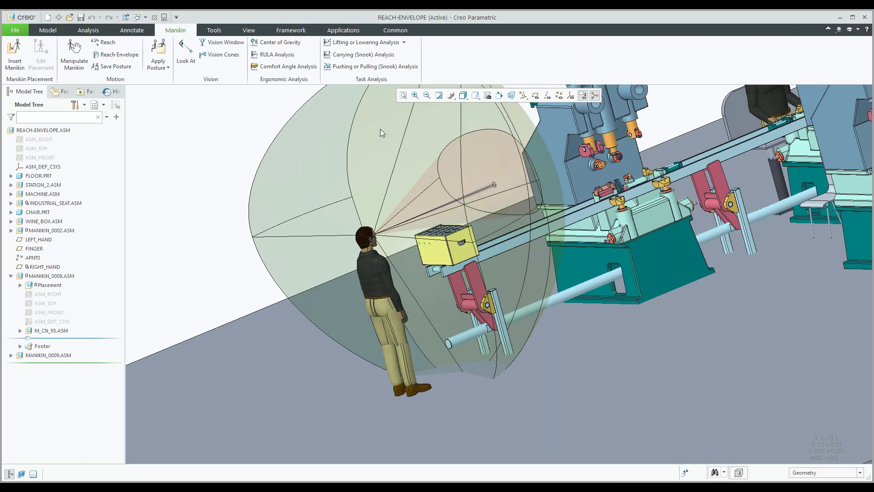
Step: Examine how the wine-box manikin's vision cones cover the box and the machines from behind the manikin
middle_click_drag(439, 135, 463, 289)
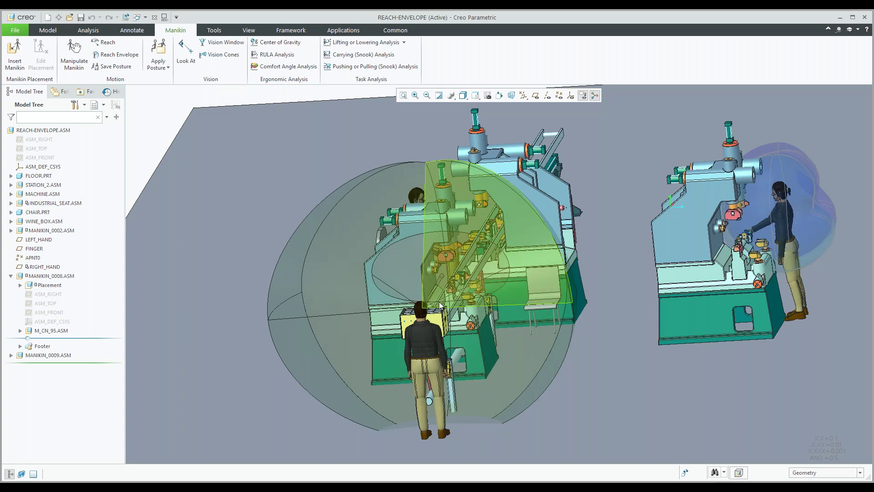
middle_click_drag(440, 305, 620, 286)
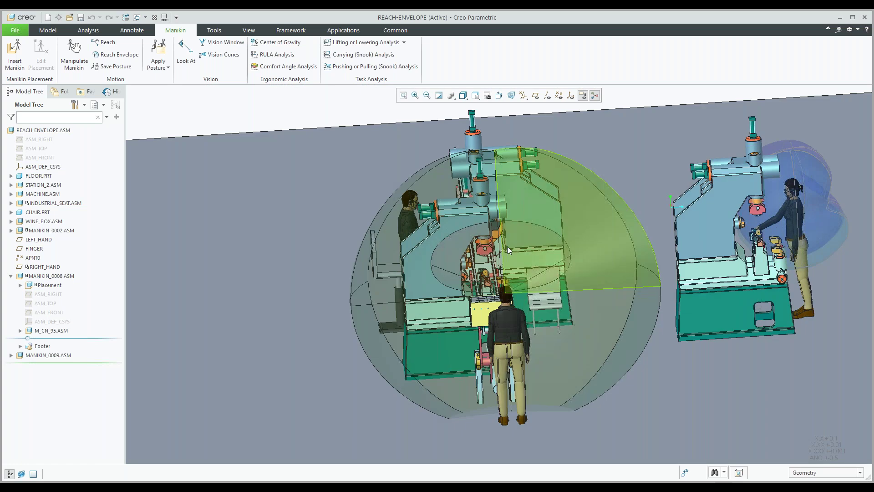
scroll(507, 247, "up", 2)
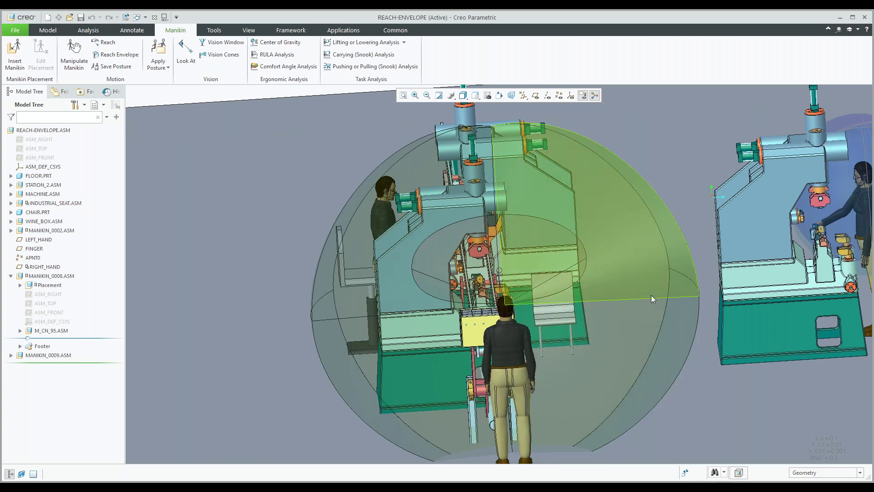
scroll(389, 266, "down", 4)
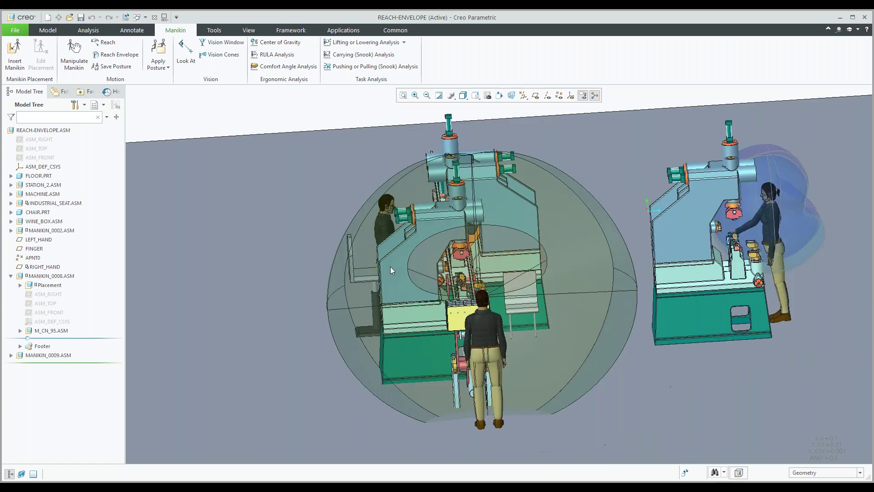
left_click(145, 17)
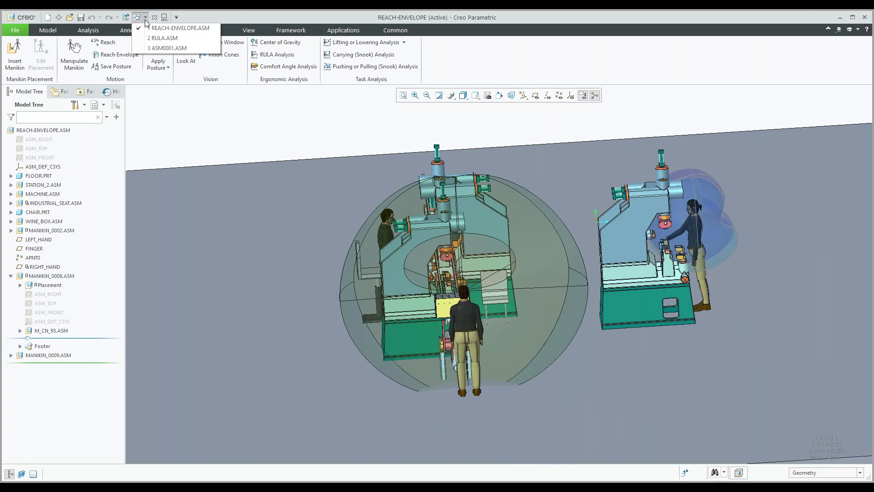
left_click(423, 287)
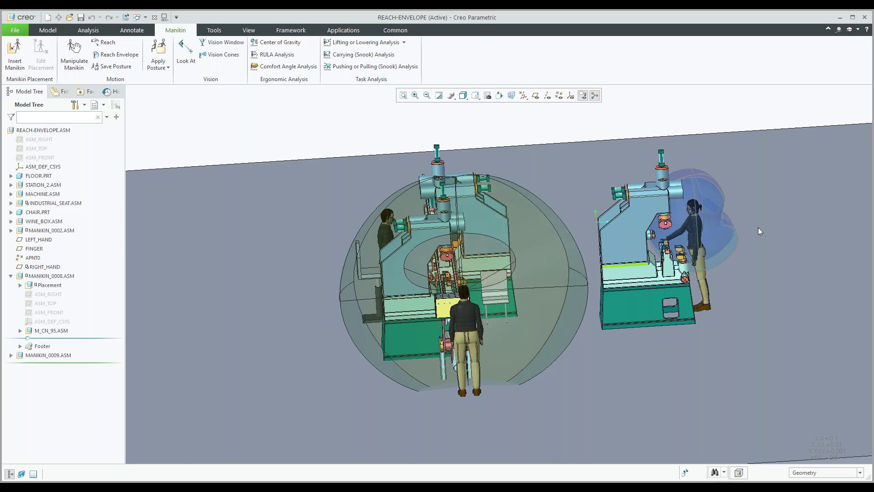
Step: Show the vision cones for the female manikin standing at the separate machine
scroll(732, 214, "down", 2)
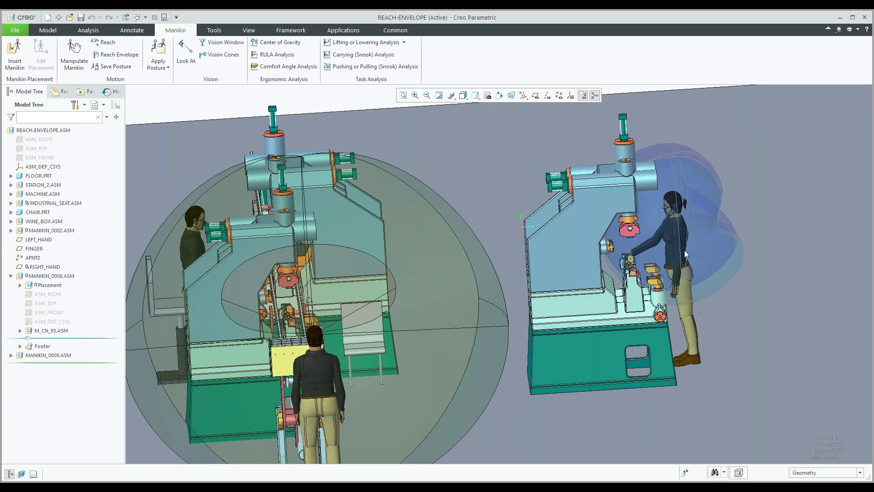
mouse_move(687, 254)
middle_mouse_down()
mouse_move(628, 256)
mouse_move(246, 83)
middle_mouse_up()
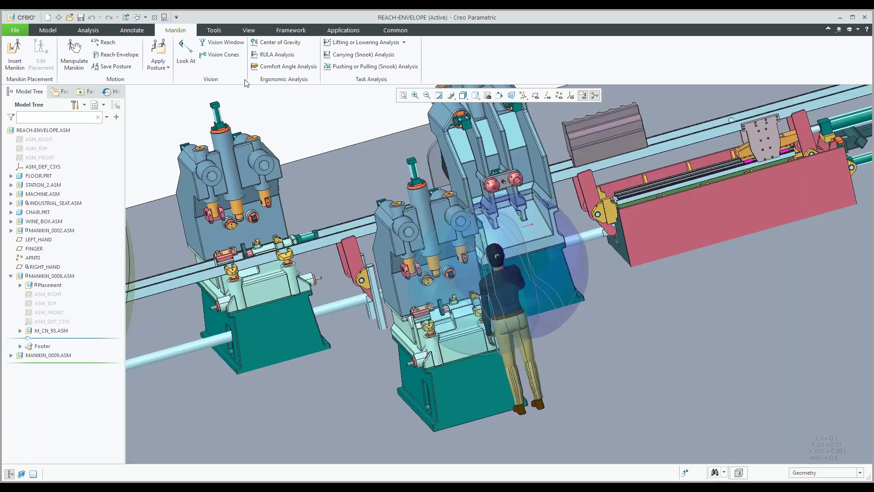
left_click(220, 54)
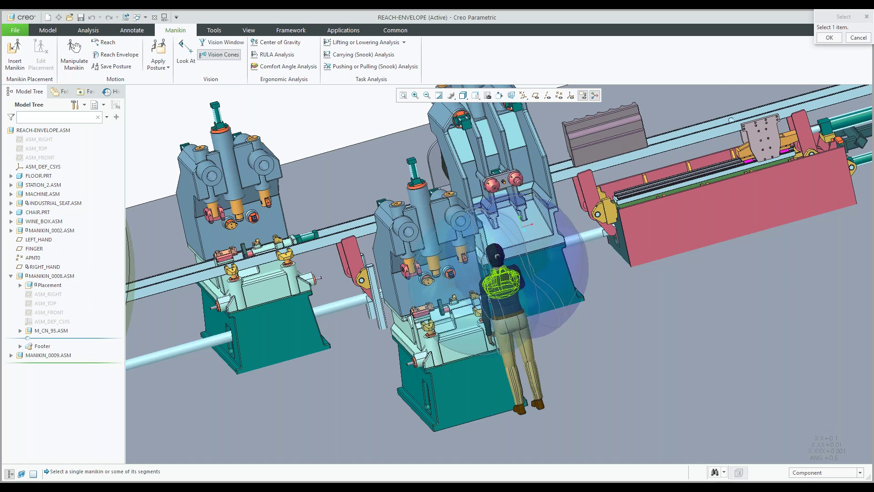
left_click(501, 282)
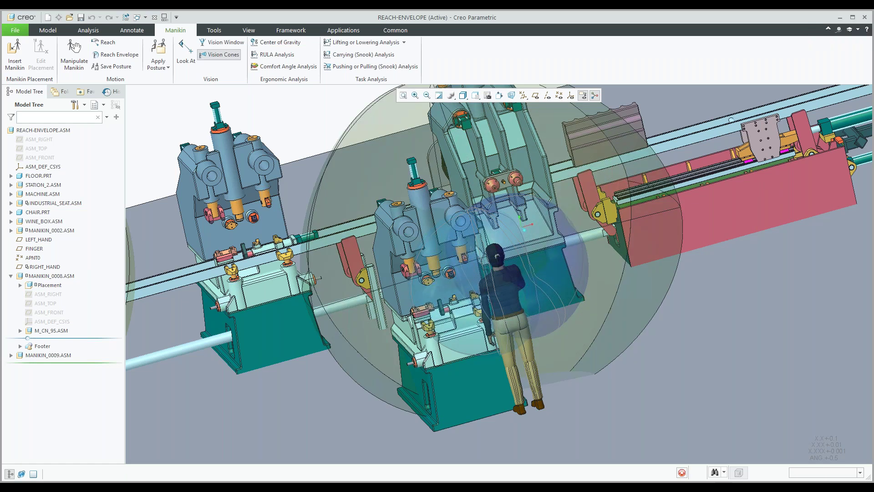
Step: Display the Vision Window for the female manikin at the separate machine
scroll(471, 228, "down", 1)
left_click(222, 42)
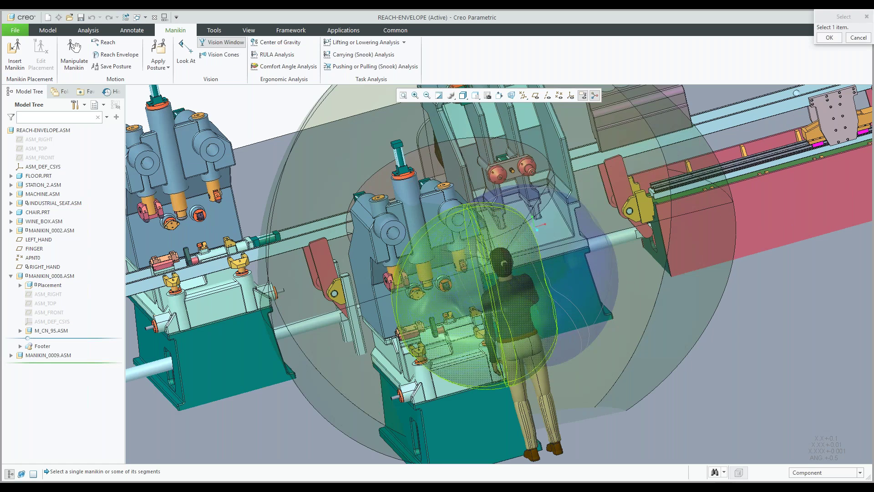
left_click(509, 300)
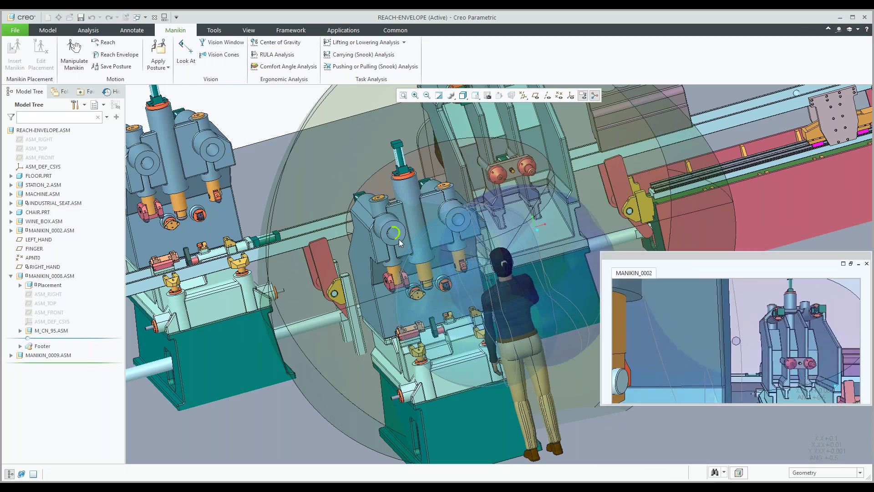
Step: Examine the female manikin's vision cones and reach envelopes against the machine from several angles, and close the Vision Window
scroll(399, 239, "up", 2)
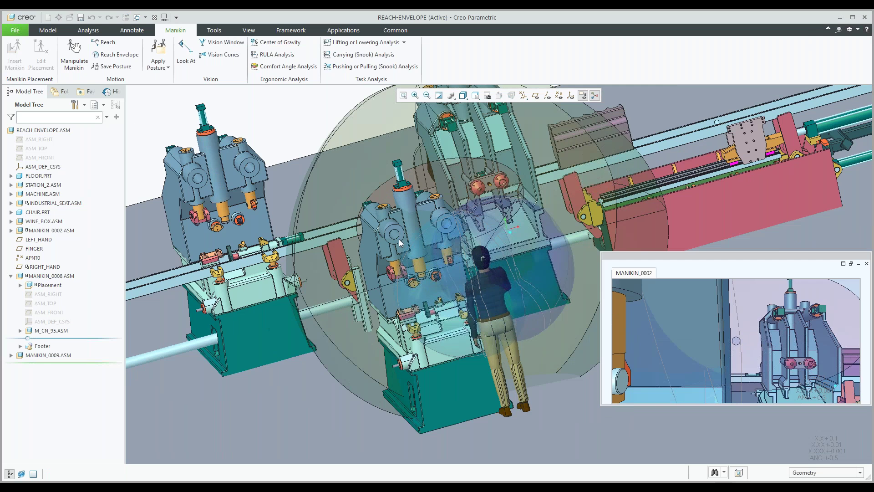
scroll(400, 243, "up", 1)
middle_click_drag(458, 299, 400, 290)
middle_click_drag(401, 291, 371, 231)
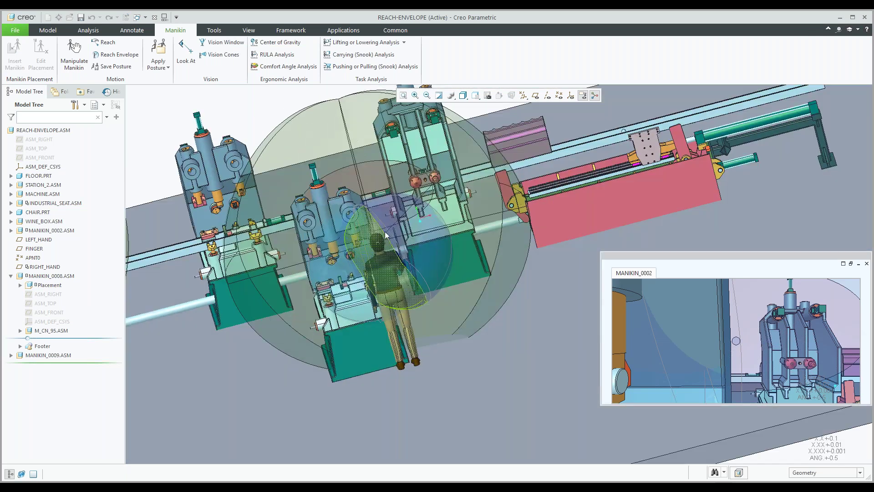
scroll(386, 233, "up", 2)
scroll(386, 229, "up", 2)
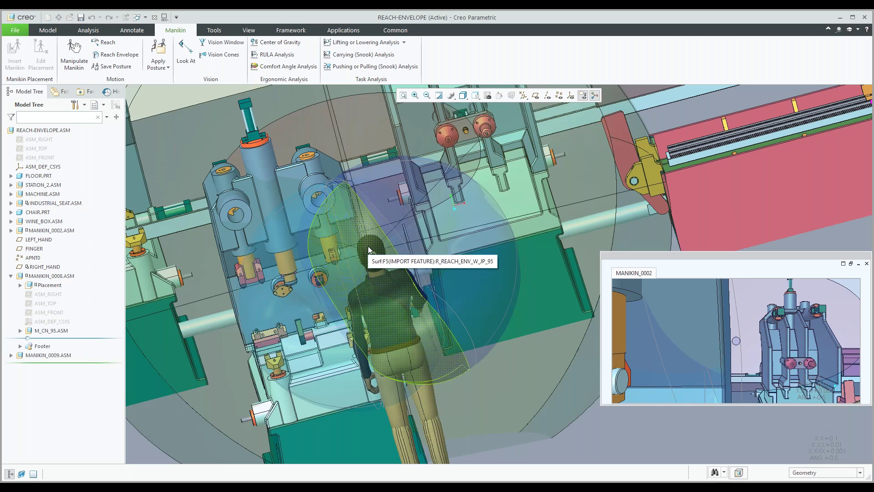
scroll(368, 246, "down", 1)
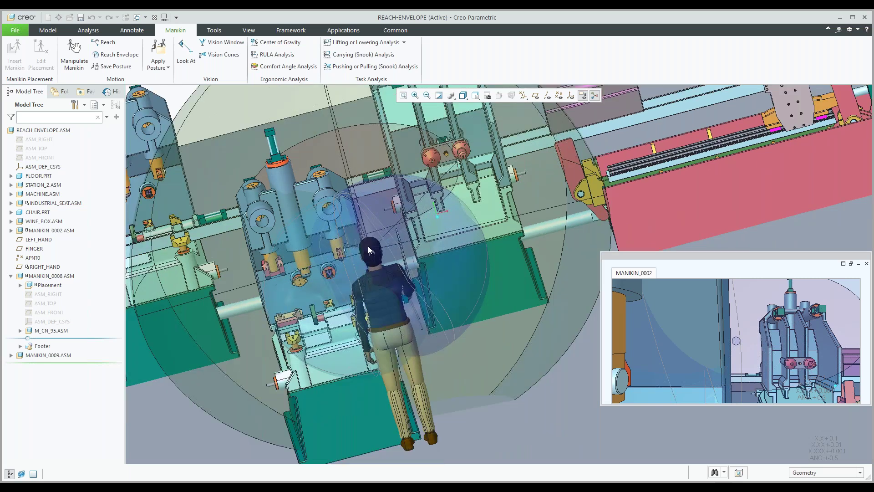
scroll(368, 246, "down", 1)
scroll(335, 282, "up", 1)
scroll(335, 281, "up", 1)
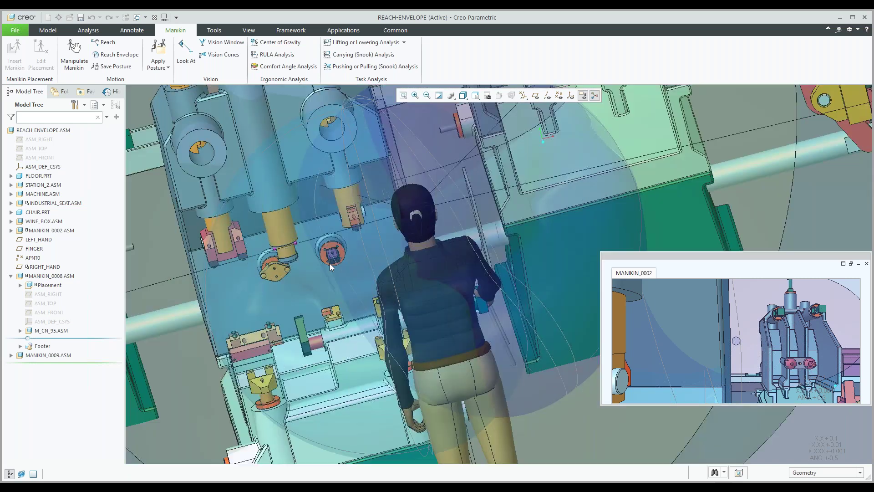
scroll(329, 264, "down", 1)
middle_click_drag(329, 264, 344, 288)
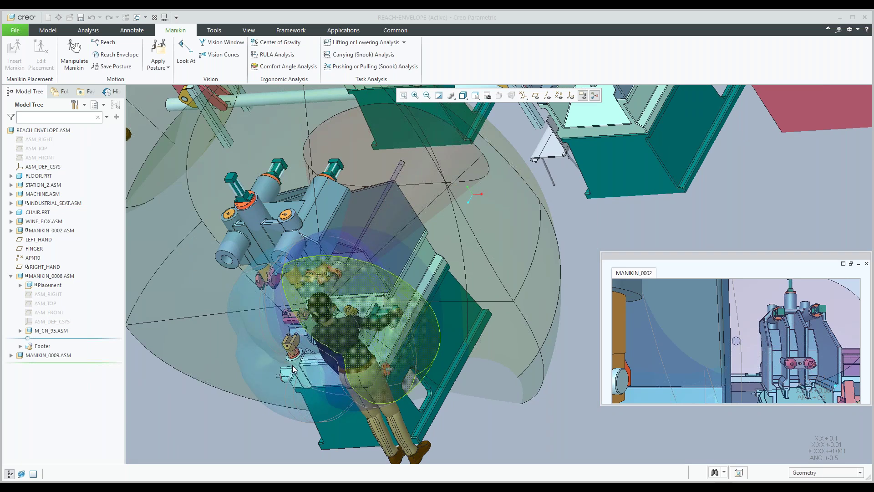
scroll(358, 344, "up", 2)
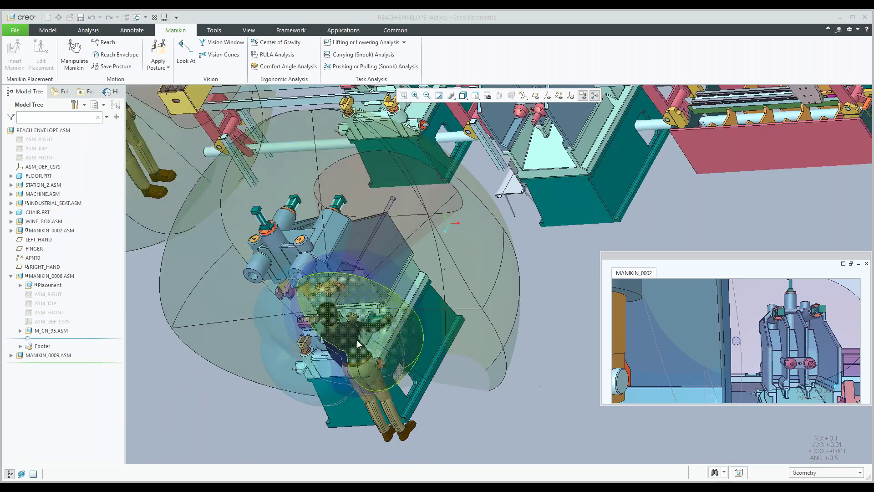
scroll(357, 343, "up", 3)
scroll(358, 344, "up", 2)
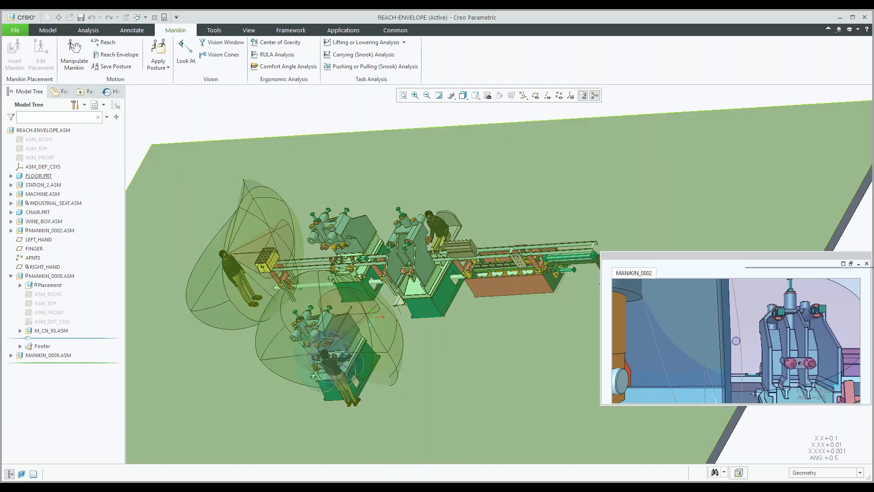
left_click(867, 264)
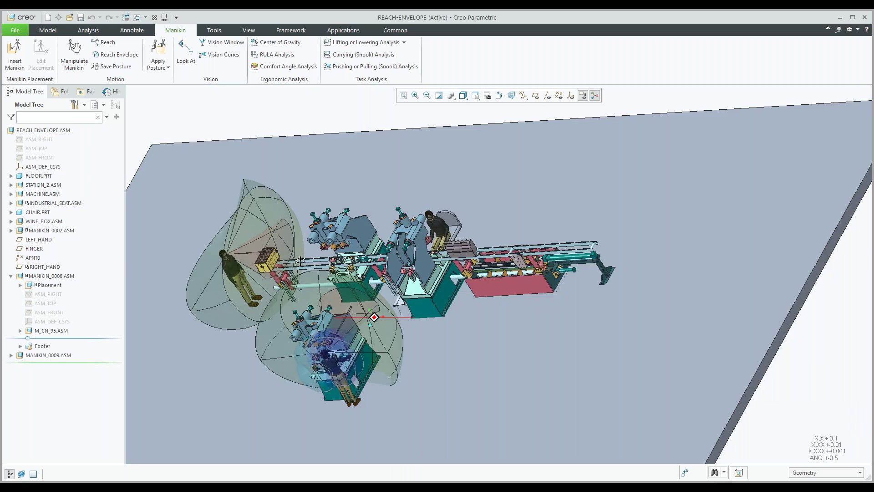
middle_click_drag(374, 316, 421, 309)
middle_click_drag(235, 252, 293, 250, "shift")
left_click(222, 55)
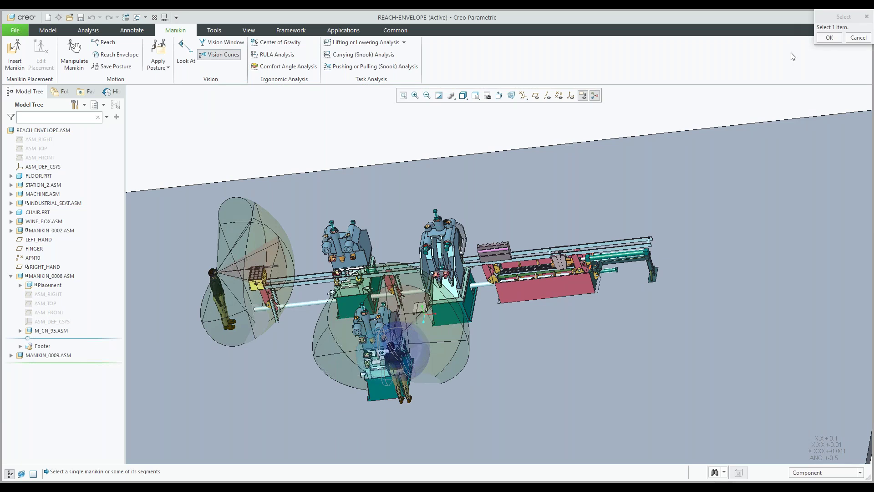
left_click(858, 38)
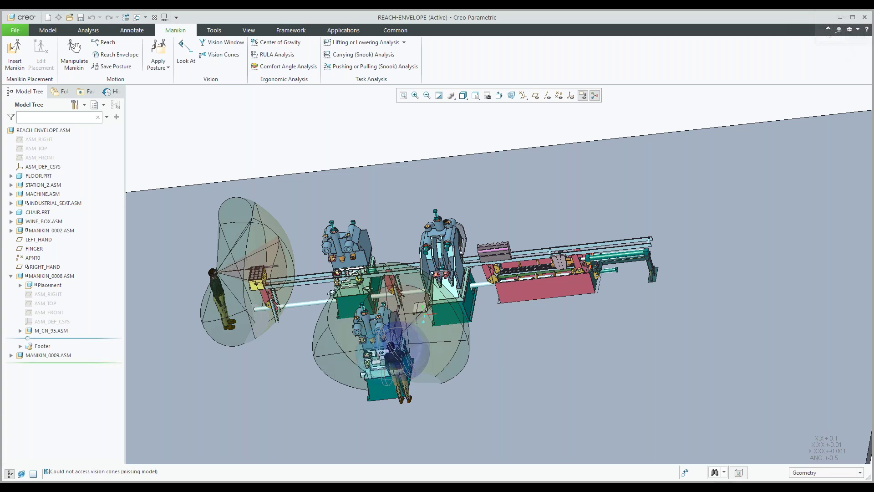
Step: Insert another manikin from the Manikin Library and place it standing on the floor beyond the far end of the conveyor line
scroll(562, 274, "up", 3)
middle_click_drag(562, 274, 475, 282, "shift")
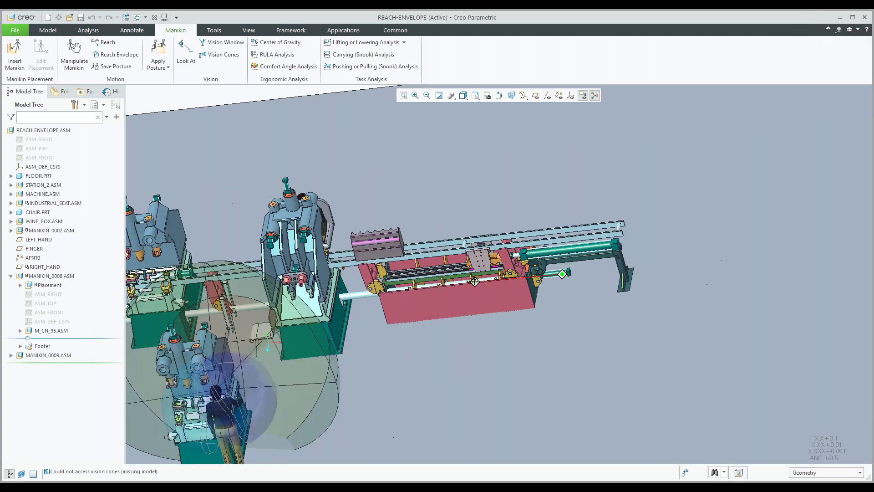
left_click(14, 63)
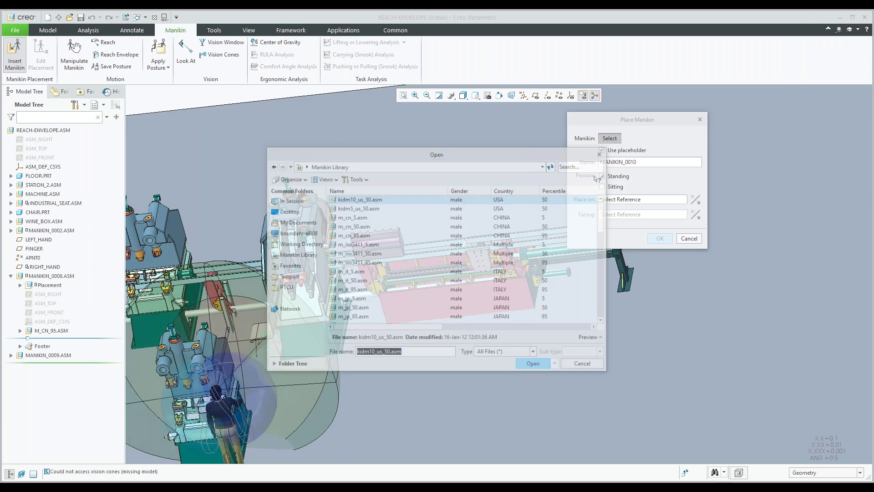
left_click(533, 363)
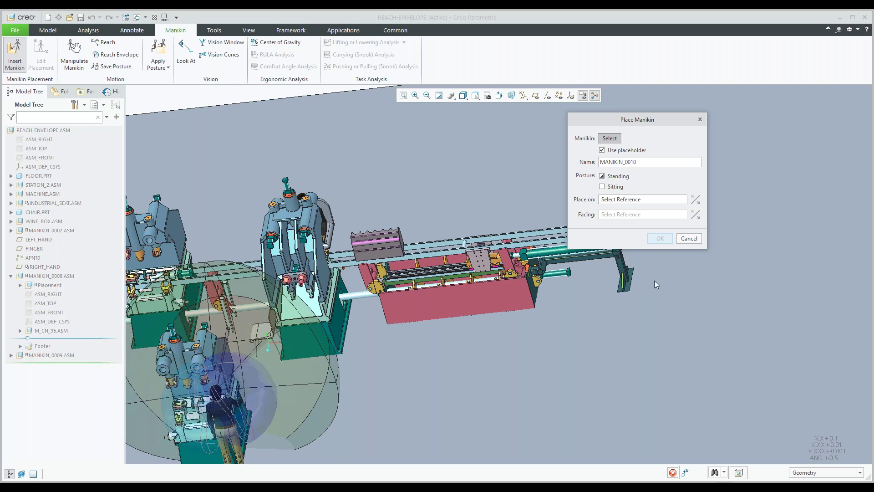
scroll(442, 262, "down", 1)
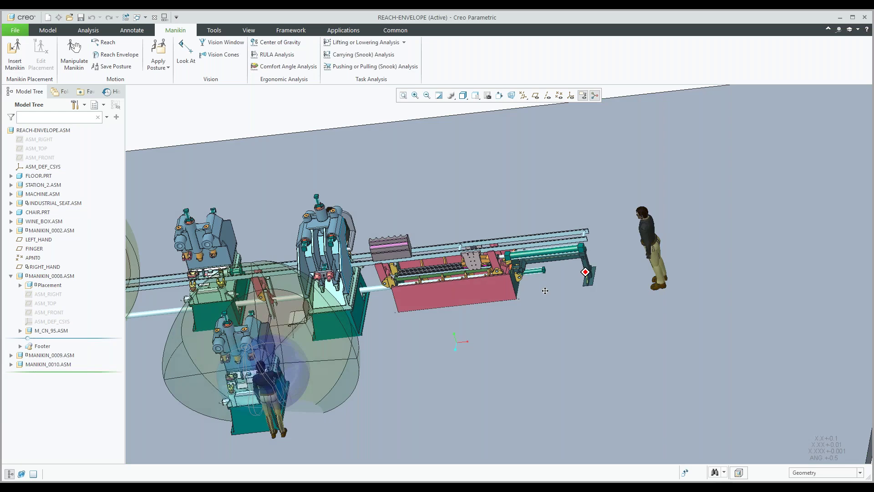
Step: Apply a crouching posture from the macro postures to the standing manikin beyond the end of the conveyor line
middle_click_drag(401, 291, 479, 284)
mouse_move(484, 357)
middle_mouse_down("ctrl")
mouse_move(484, 297)
mouse_move(510, 298)
middle_mouse_up("ctrl")
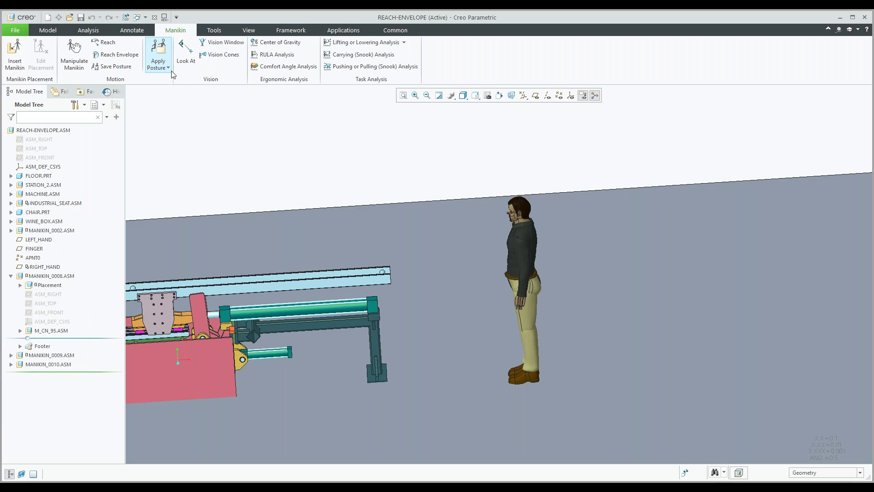
left_click(168, 68)
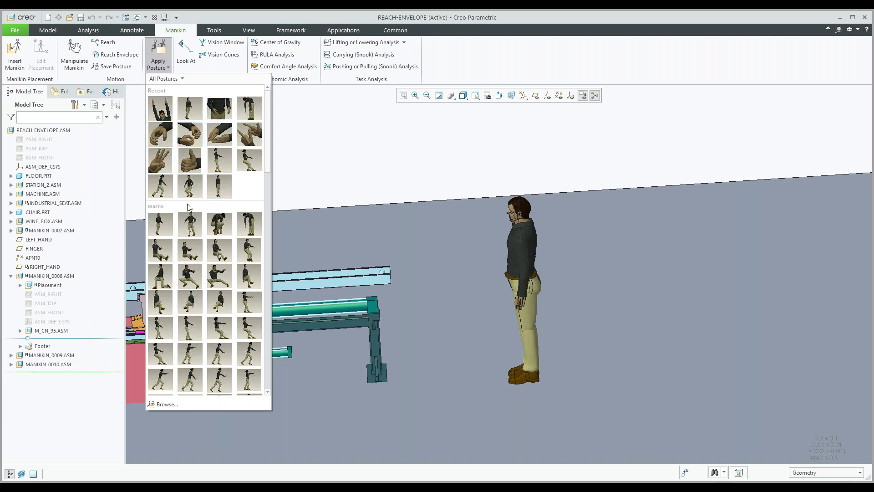
scroll(189, 207, "down", 3)
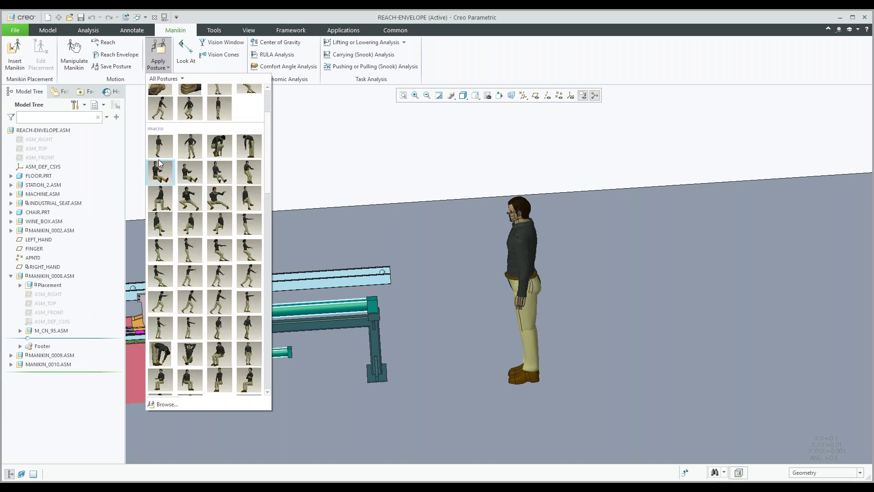
left_click(218, 153)
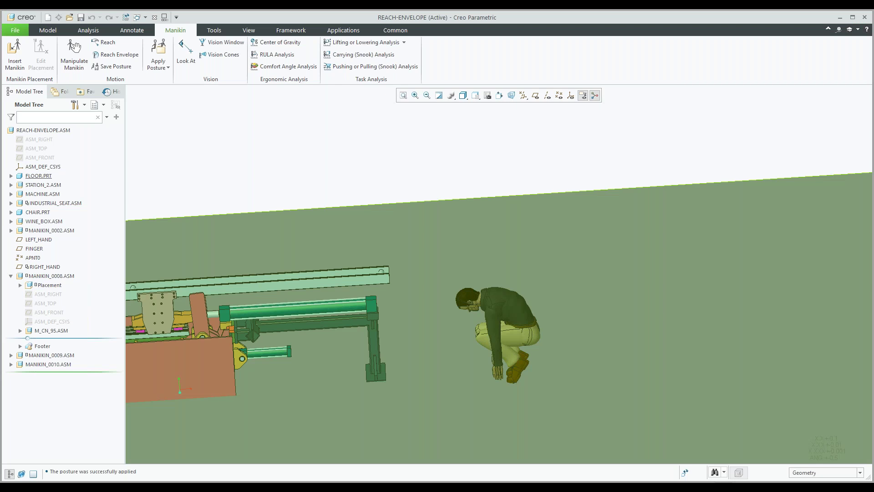
Step: Reposition the crouching manikin's hand with 2D Body drag and close the Manikin Motion dialog
middle_click_drag(524, 339, 499, 307, "shift")
scroll(492, 267, "down", 3)
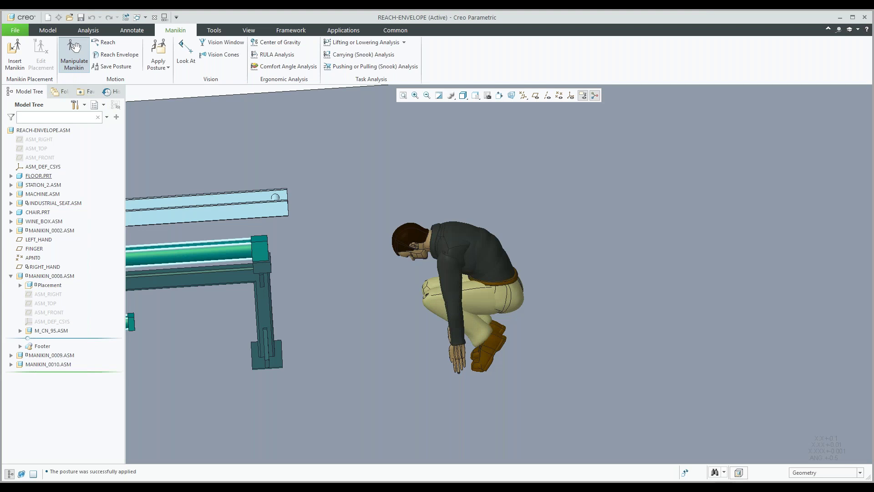
left_click(74, 46)
left_click(670, 135)
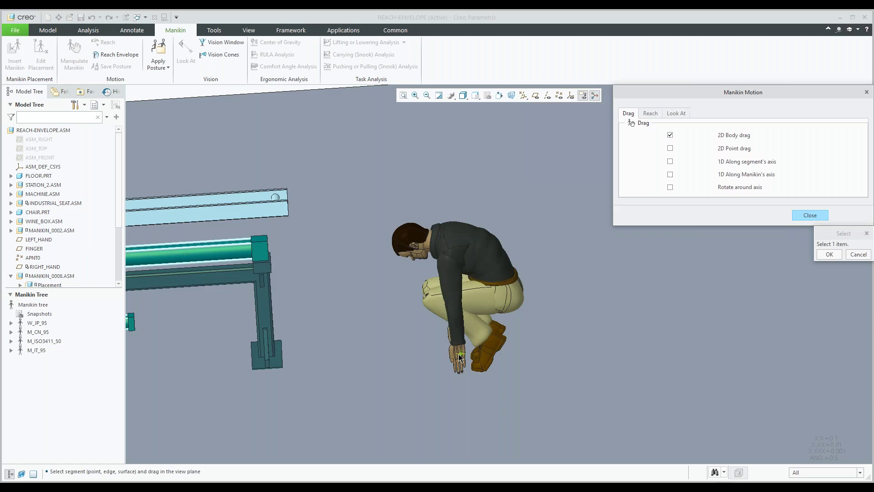
left_click(460, 358)
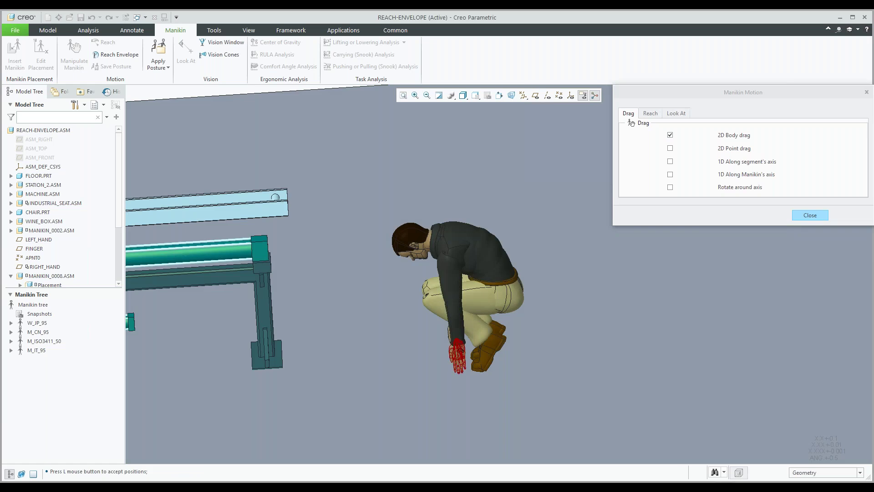
left_click(434, 356)
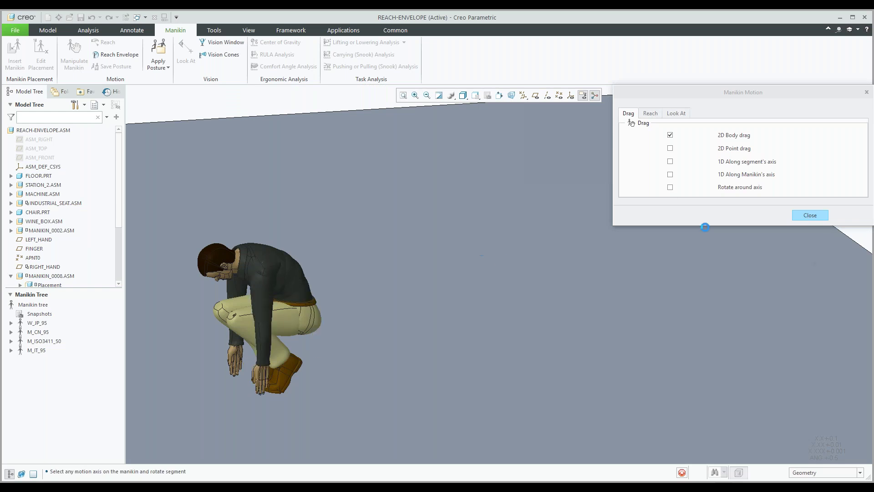
left_click(810, 215)
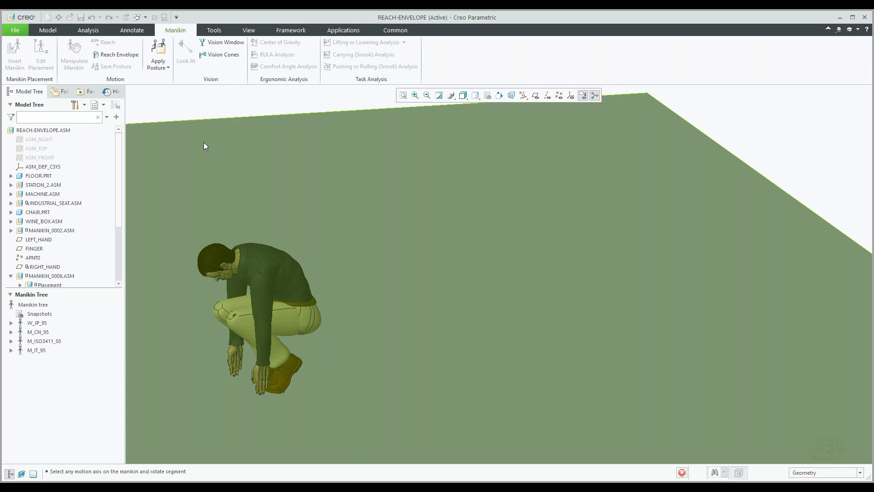
middle_click(204, 146)
Step: Start manipulating the crouching manikin with Rotate around axis and select the vc7-DOF1 neck rotation axis behind the ear
left_click(74, 57)
left_click(669, 187)
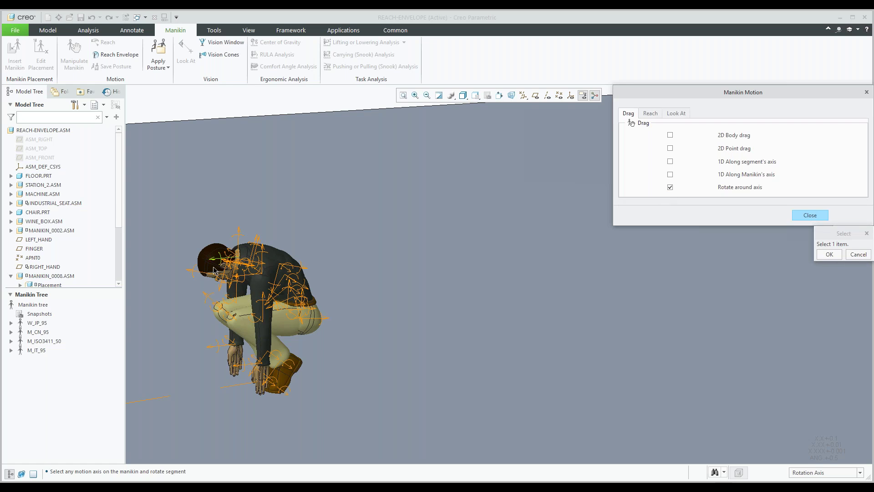
scroll(214, 270, "down", 8)
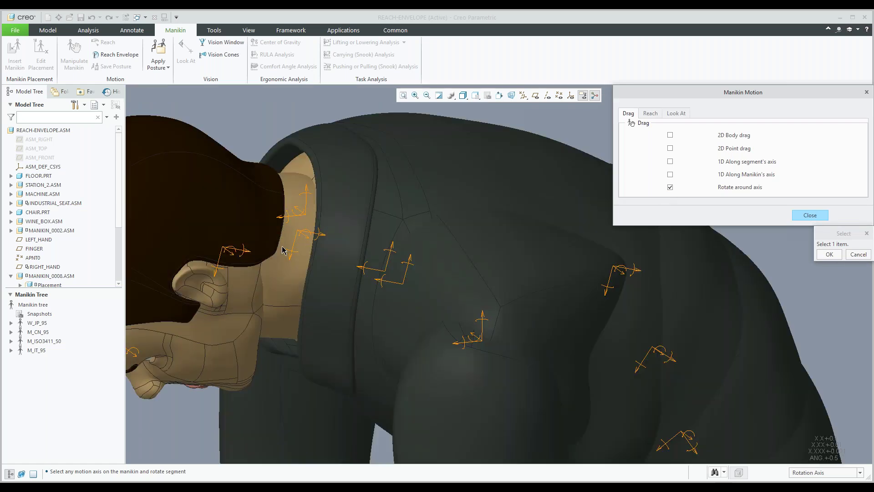
scroll(290, 250, "up", 10)
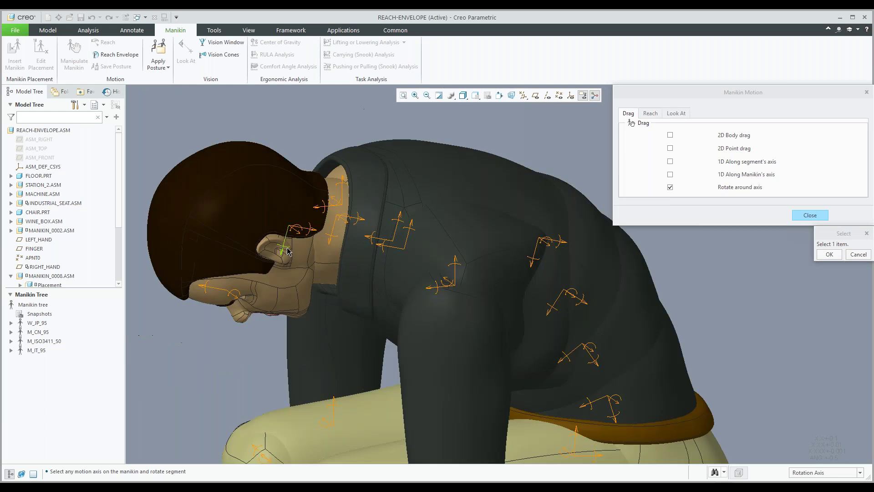
scroll(319, 301, "up", 2)
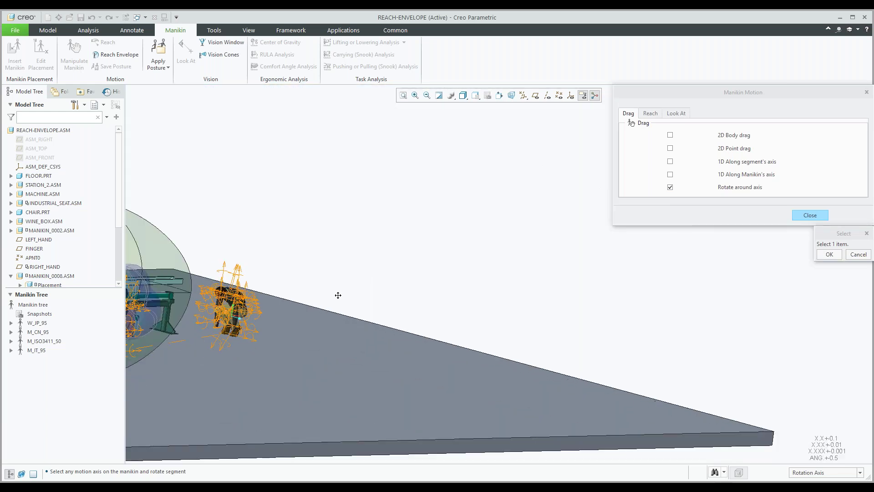
scroll(338, 295, "down", 15)
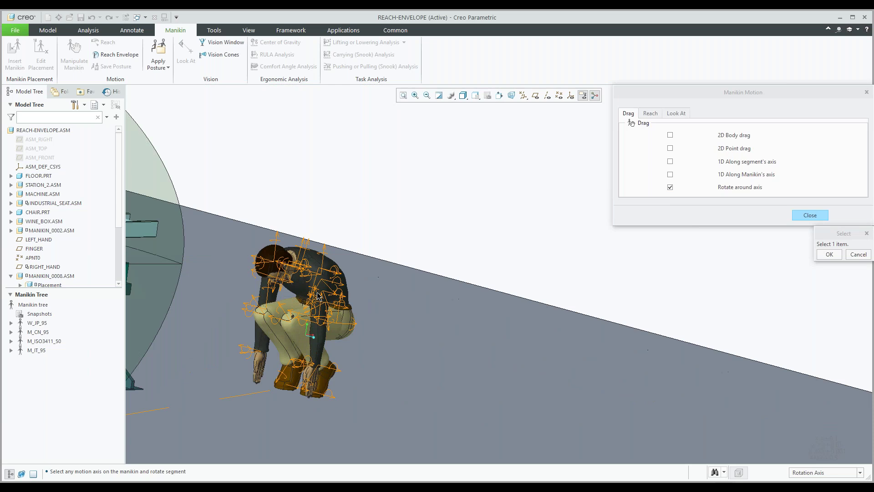
scroll(357, 279, "up", 1)
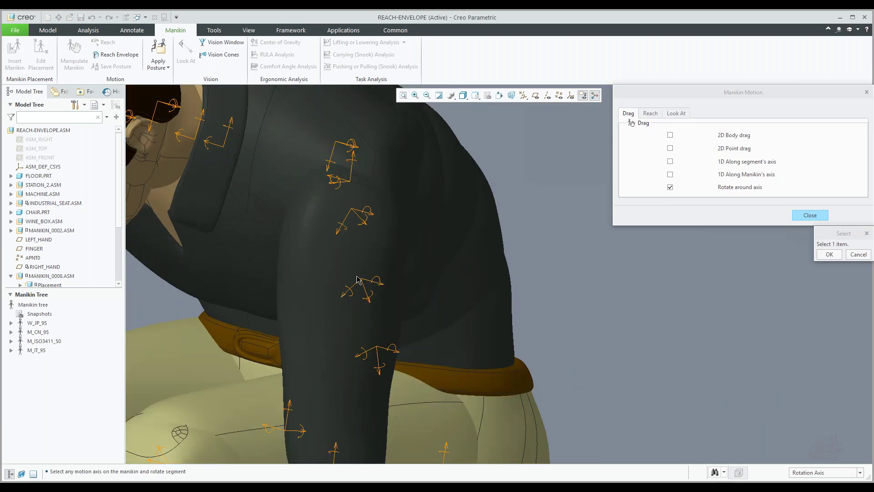
scroll(357, 279, "up", 3)
middle_click_drag(244, 229, 463, 300, "shift")
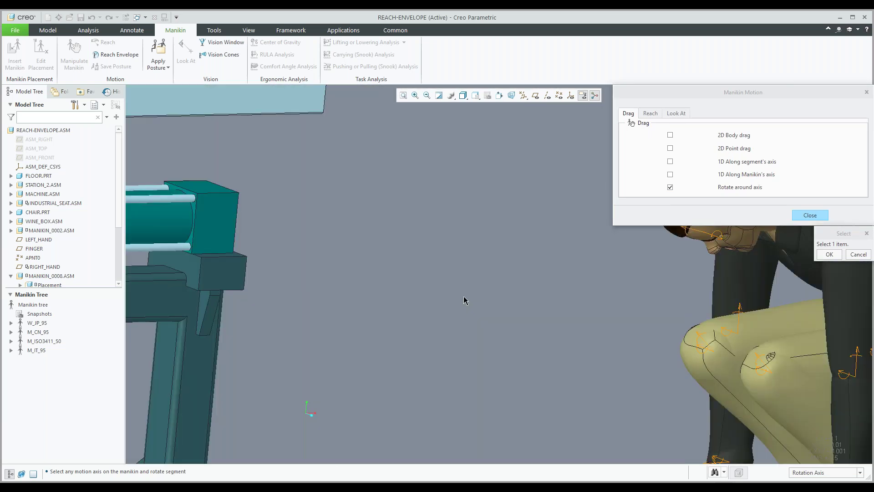
scroll(464, 300, "up", 4)
middle_click_drag(701, 319, 402, 275, "shift")
scroll(480, 290, "down", 5)
scroll(402, 275, "up", 4)
middle_click_drag(304, 321, 333, 319, "shift")
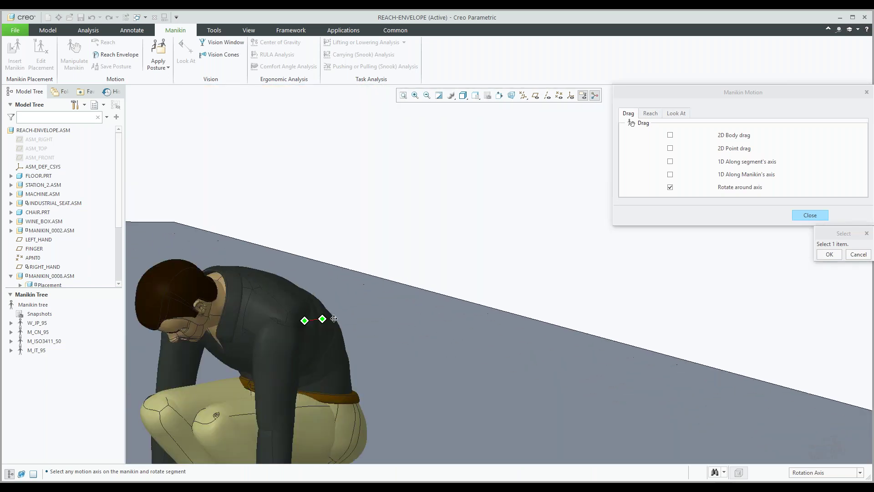
scroll(334, 319, "down", 6)
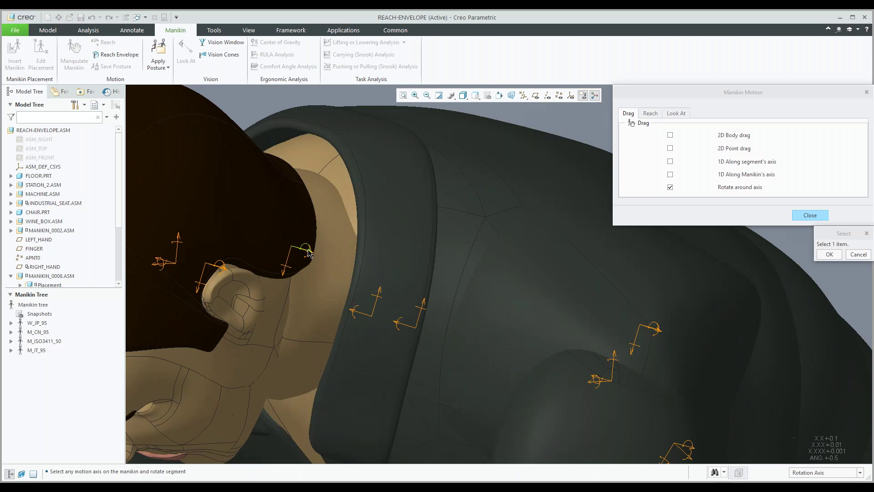
left_click(305, 256)
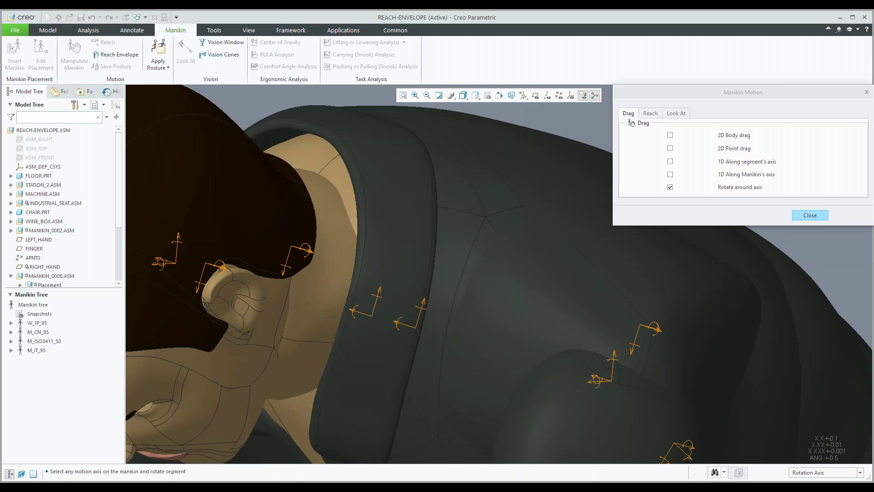
Step: Tilt the crouching manikin's head up by setting the vc7-DOF1 neck rotation to -20, followed by -34
scroll(372, 294, "up", 6)
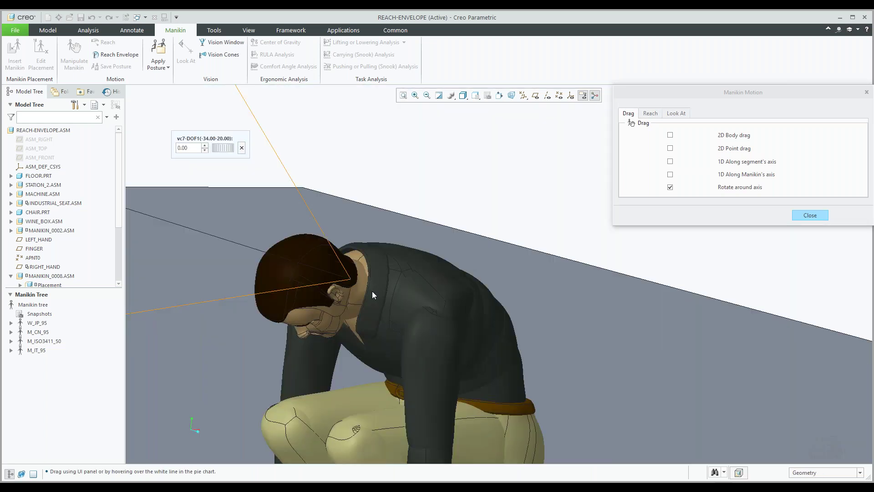
scroll(372, 291, "up", 1)
middle_click_drag(259, 280, 340, 291, "shift")
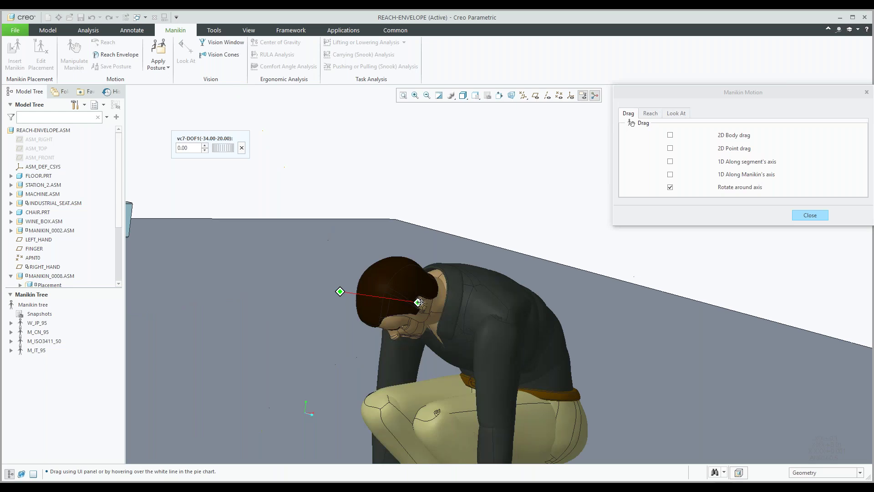
left_click_drag(196, 212, 210, 202)
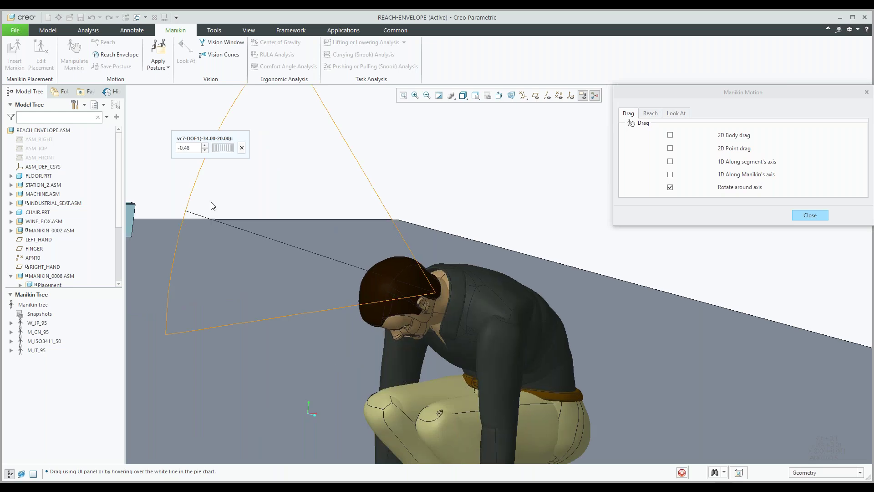
double_click(194, 148)
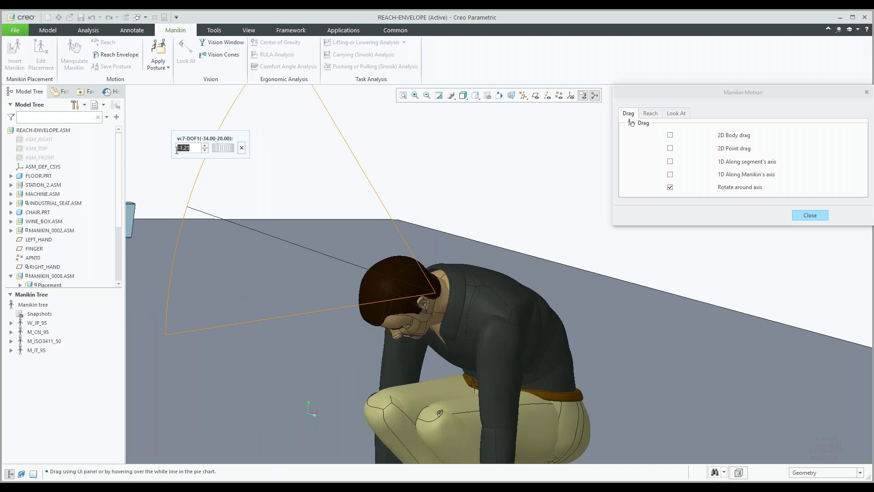
type("-20")
key("Return")
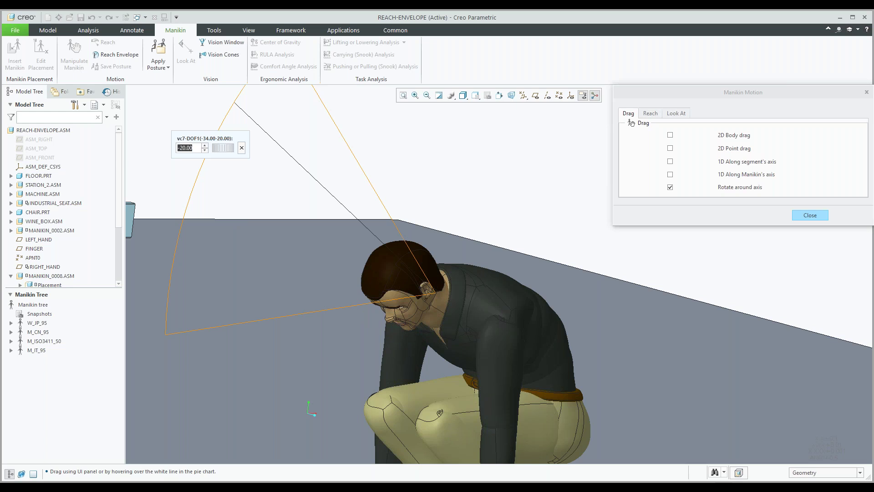
type("-34.00")
key("Return")
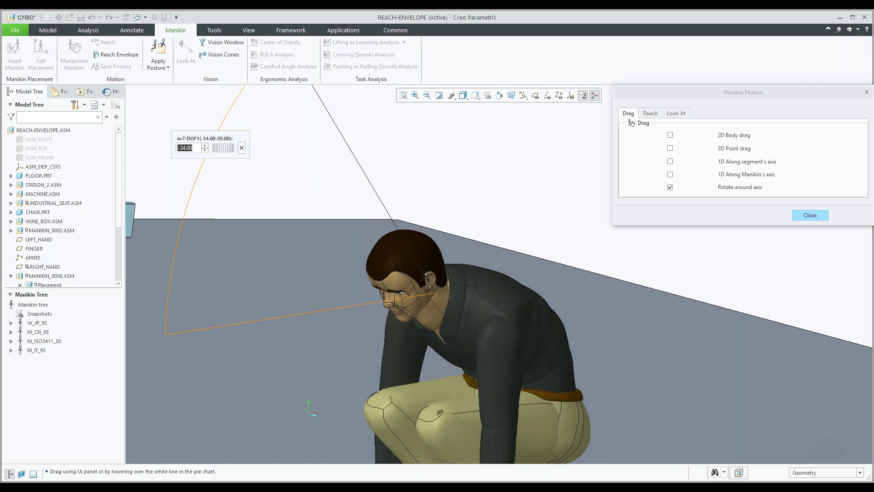
Step: Lower the crouching manikin's head to a vc7-DOF1 neck rotation of about -10.9 and accept it
left_click(366, 251)
scroll(365, 250, "up", 1)
left_click(241, 148)
scroll(365, 250, "up", 1)
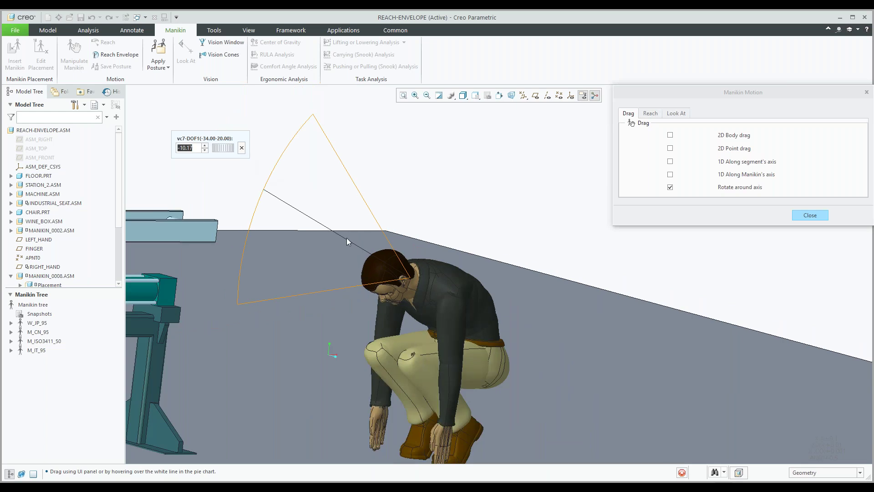
left_click(346, 238)
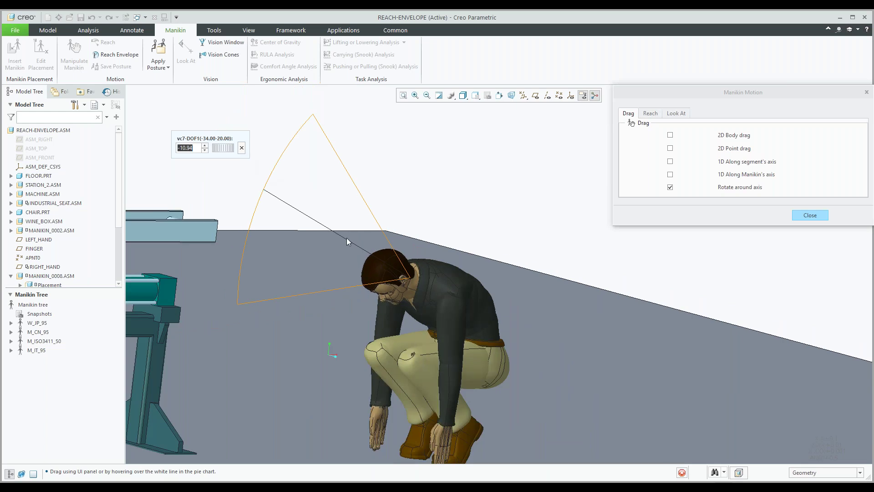
middle_click(267, 178)
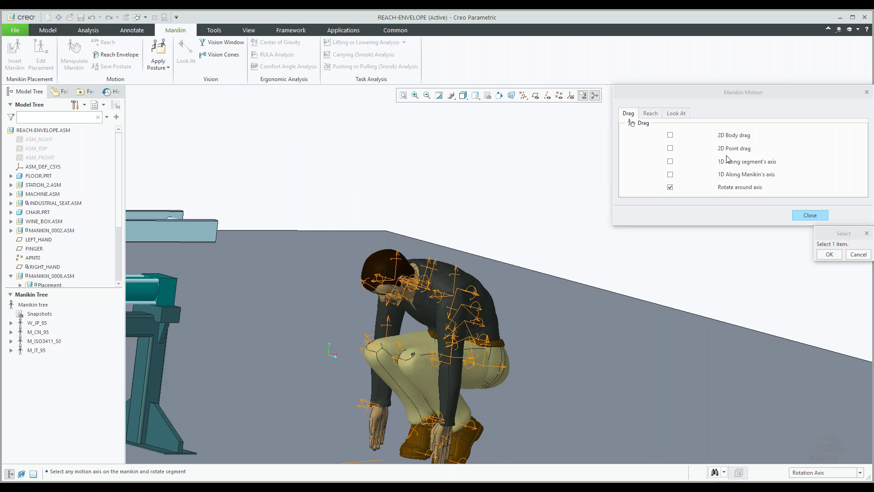
Step: Show the Reach settings for the manikin's segment and target references
left_click(651, 112)
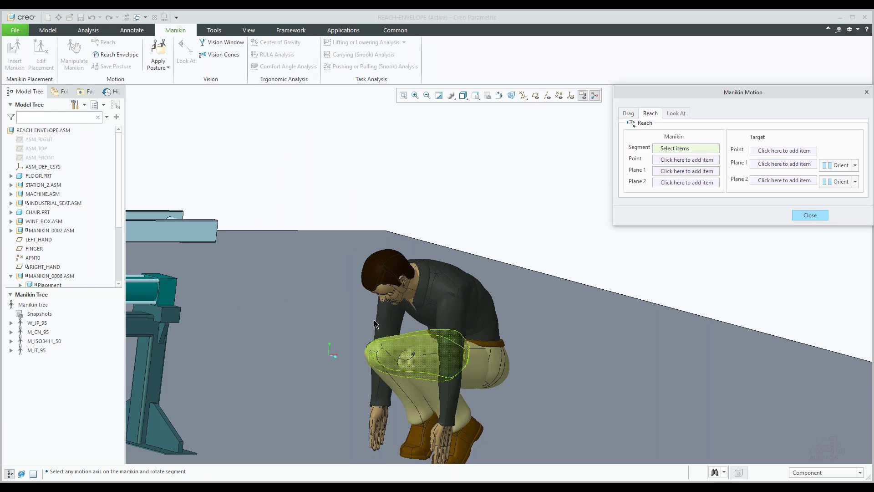
scroll(375, 323, "down", 2)
scroll(375, 324, "down", 1)
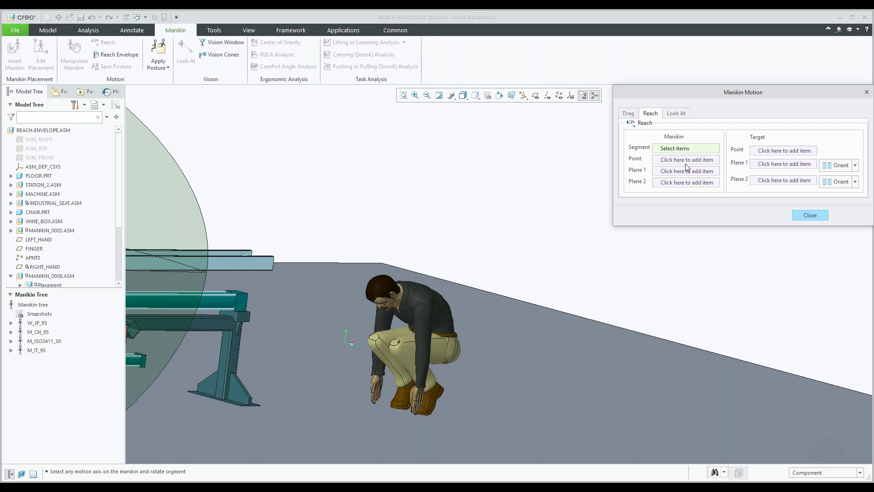
Step: Set up a Look At motion for the W_JP_95 manikin standing at the machine
left_click(673, 114)
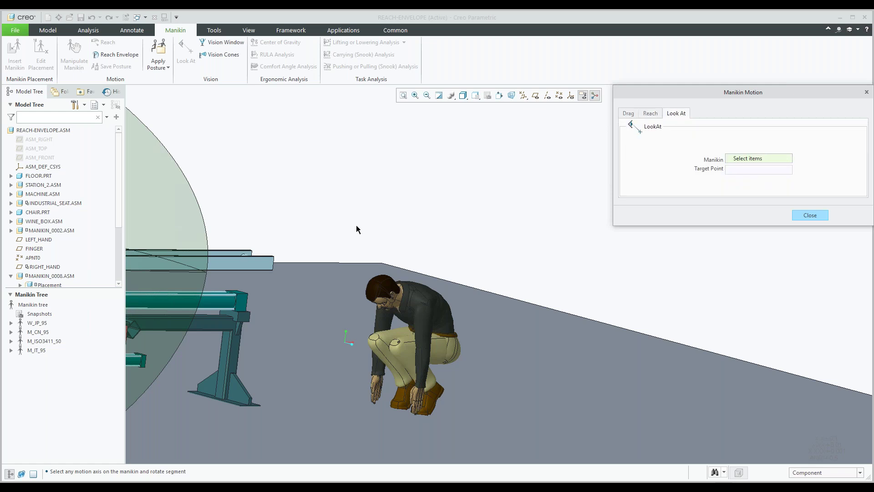
scroll(364, 229, "down", 5)
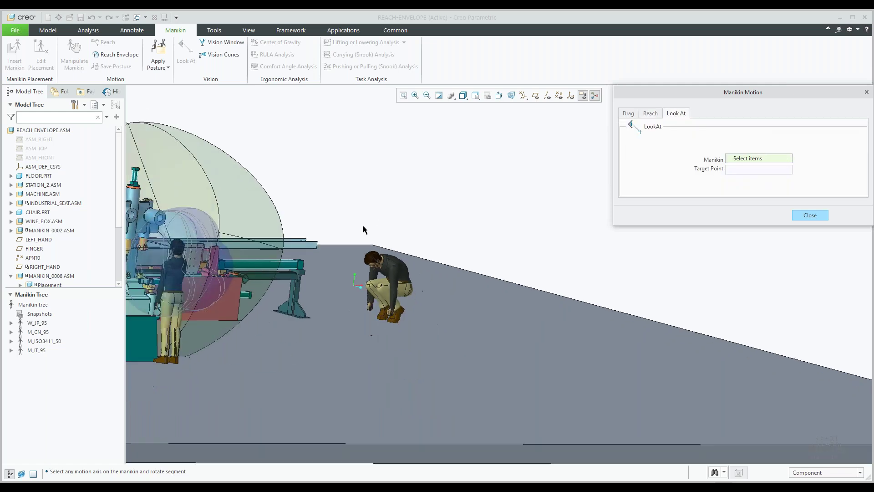
scroll(185, 258, "up", 2)
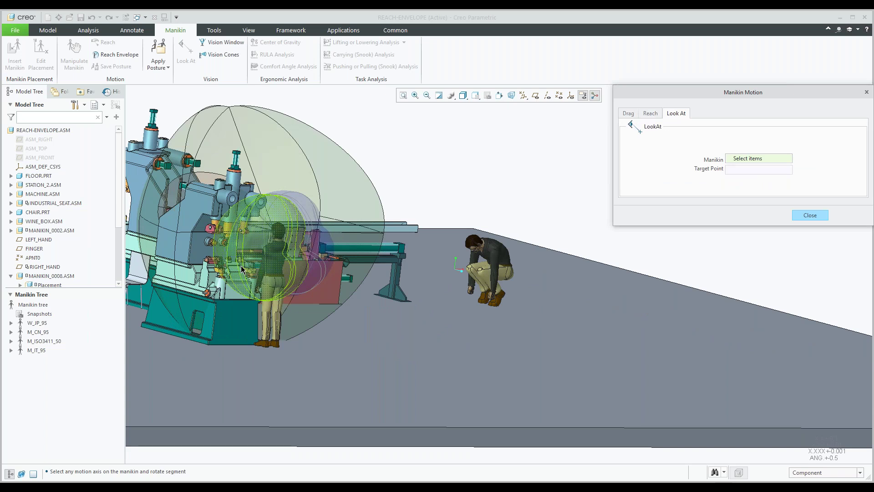
scroll(241, 268, "up", 1)
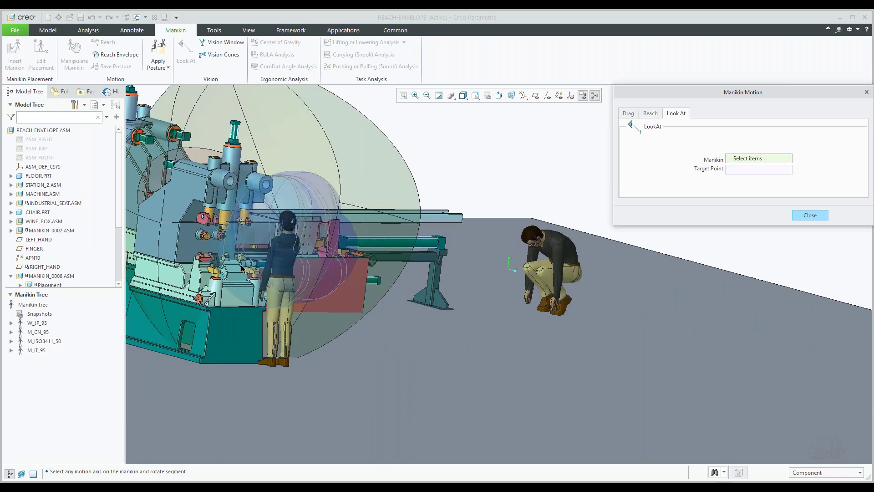
scroll(243, 268, "up", 2)
left_click(321, 249)
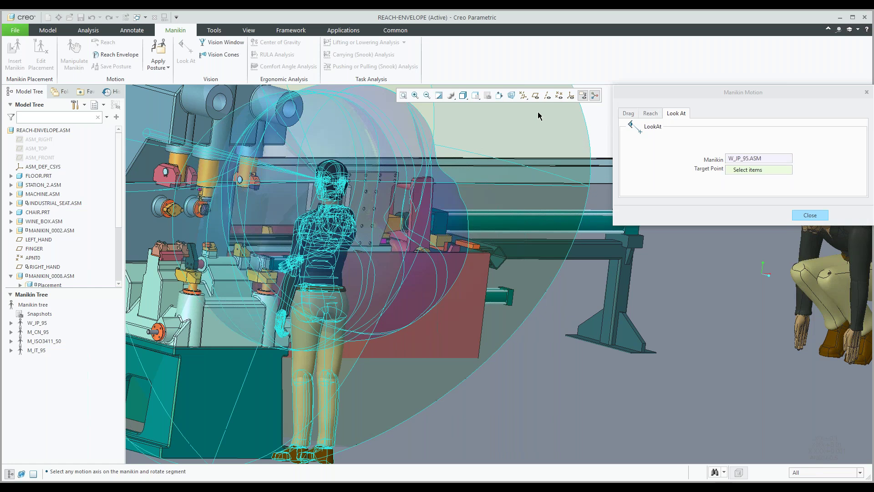
Step: Display datum points, make the W_JP_95 manikin look at datum point PNT0 on the machine's yellow tool spindle, and finish the motion
left_click(559, 96)
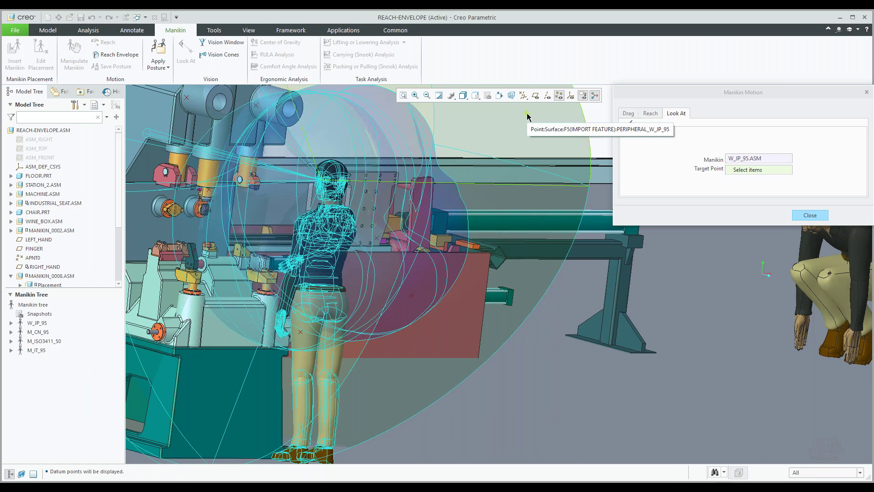
scroll(208, 199, "up", 2)
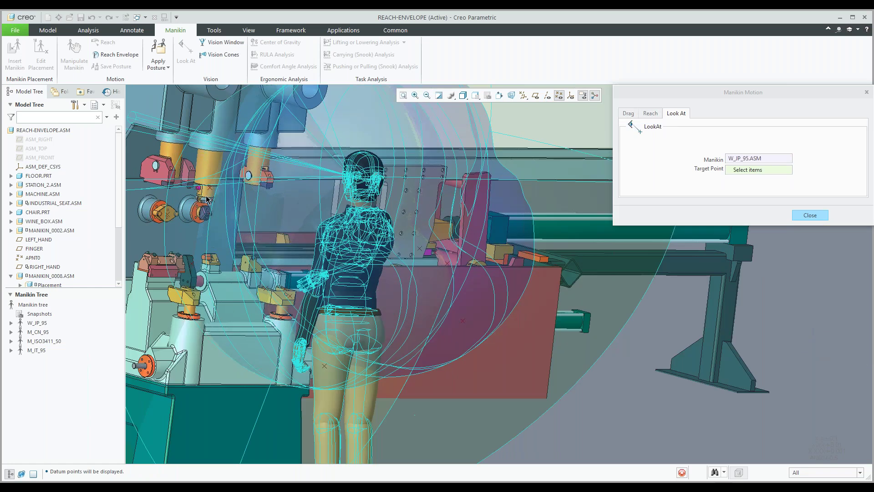
scroll(207, 199, "up", 3)
left_click(215, 182)
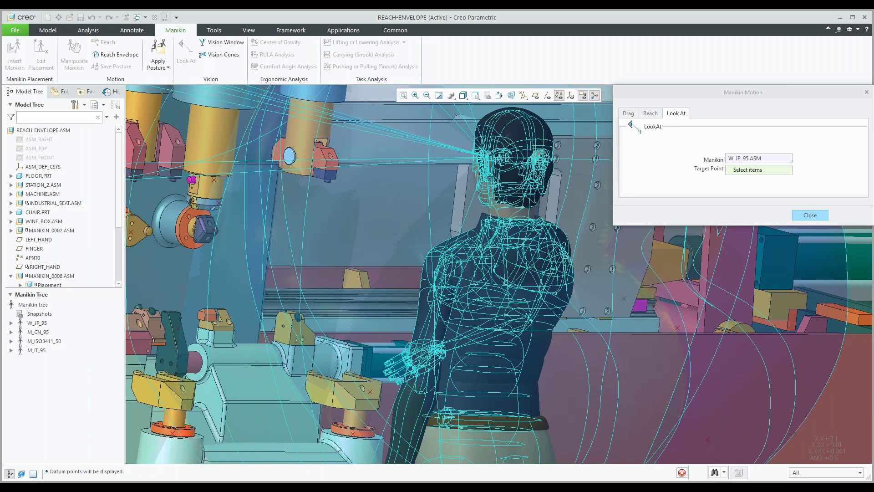
scroll(416, 230, "down", 5)
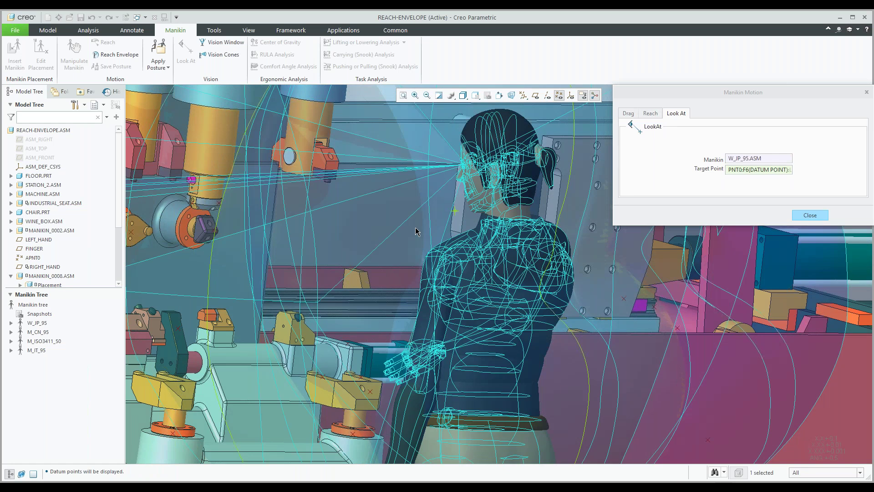
scroll(416, 230, "down", 2)
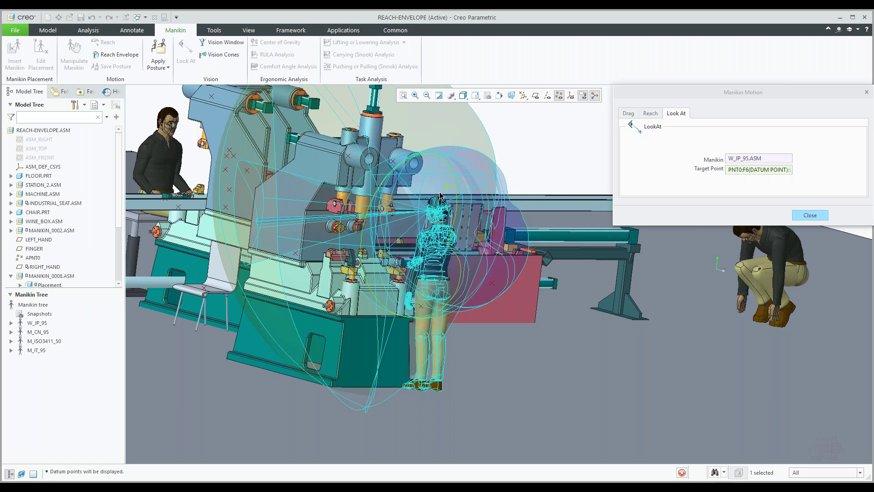
middle_click_drag(716, 269, 819, 215)
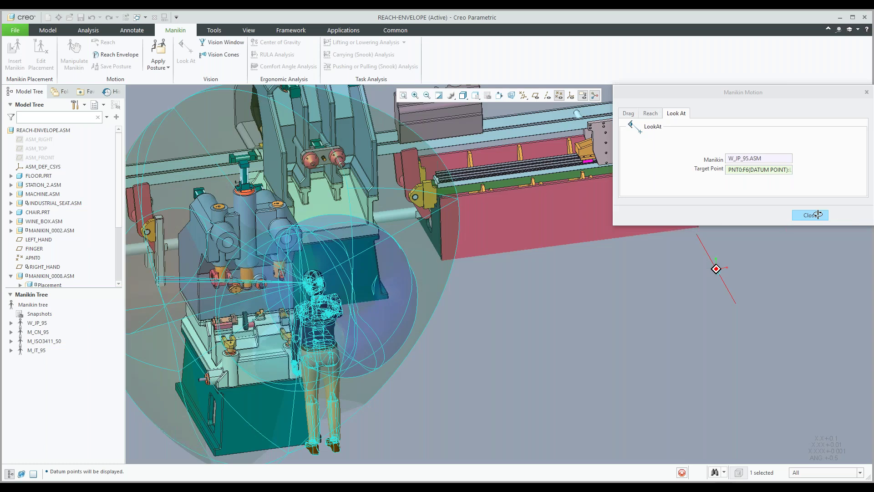
left_click(810, 215)
Step: Switch to the open RULA assembly with the cart, crates and tables
middle_click_drag(577, 285, 650, 267, "shift")
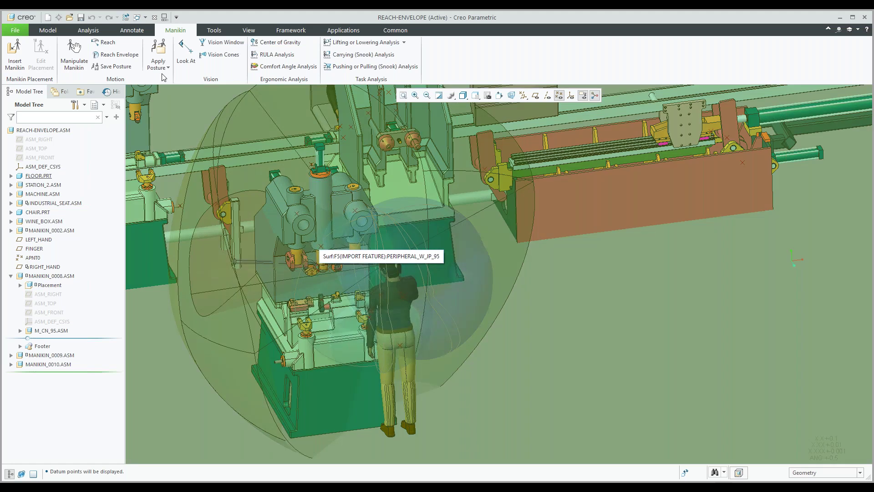
left_click(145, 17)
left_click(162, 38)
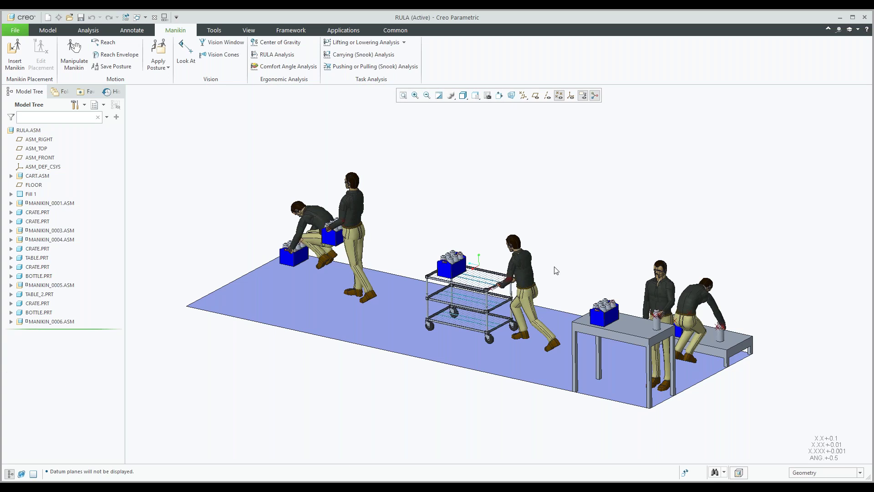
Step: Start a RULA Analysis on the M_CN_95 manikin standing at the high table
middle_click_drag(555, 270, 434, 237, "shift")
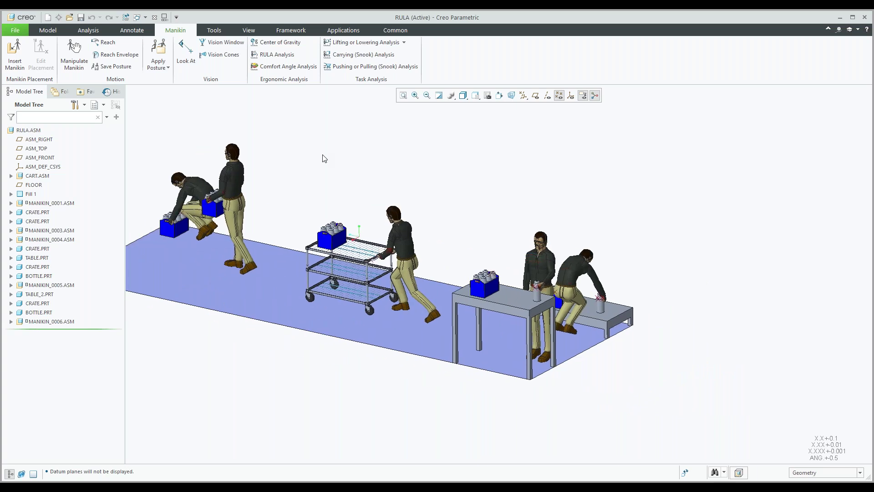
left_click(272, 56)
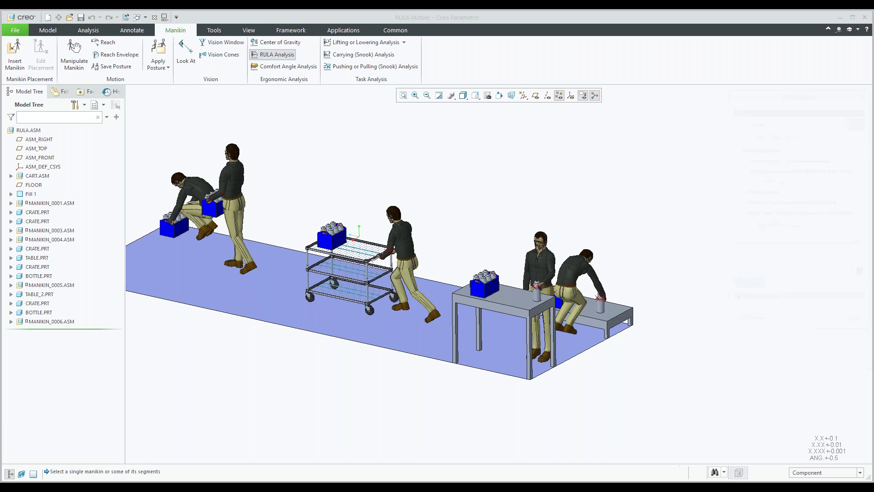
left_click_drag(762, 95, 675, 105)
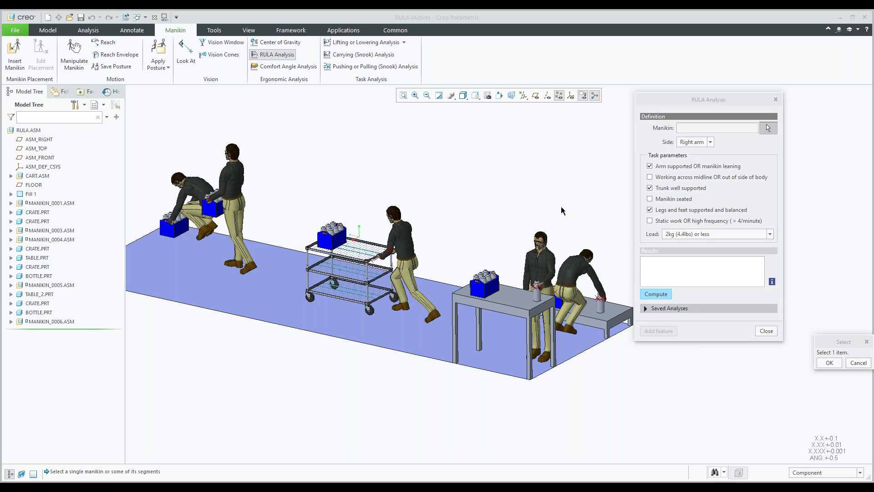
scroll(563, 211, "down", 2)
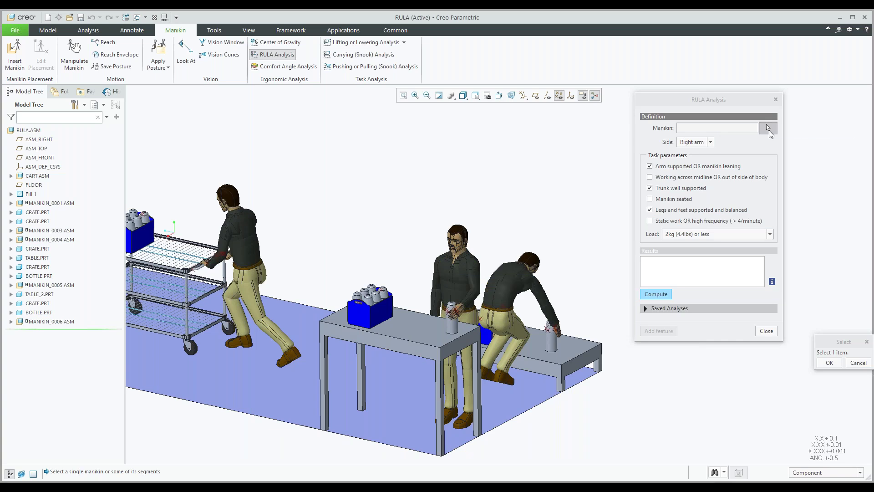
left_click(449, 276)
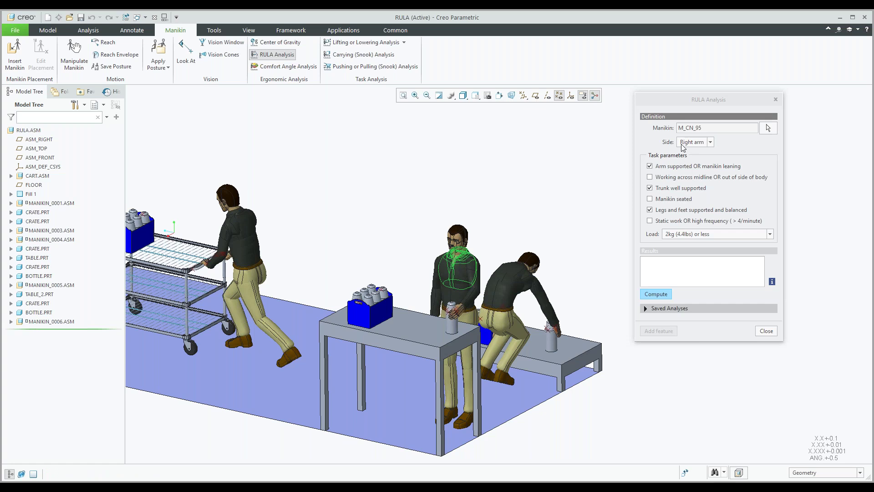
Step: Set the analysis to the left arm, working across midline, without arm or trunk support, with a load of 2kg (4.4lbs) or less
left_click(710, 143)
left_click(689, 151)
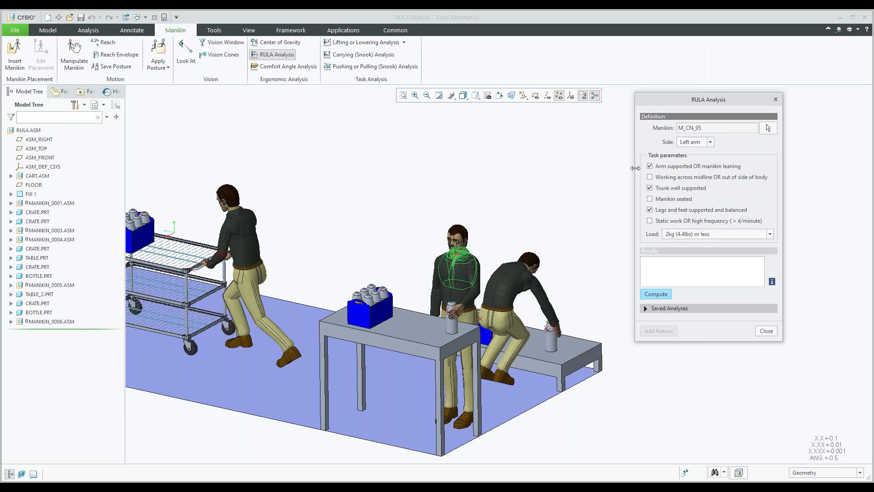
left_click(649, 166)
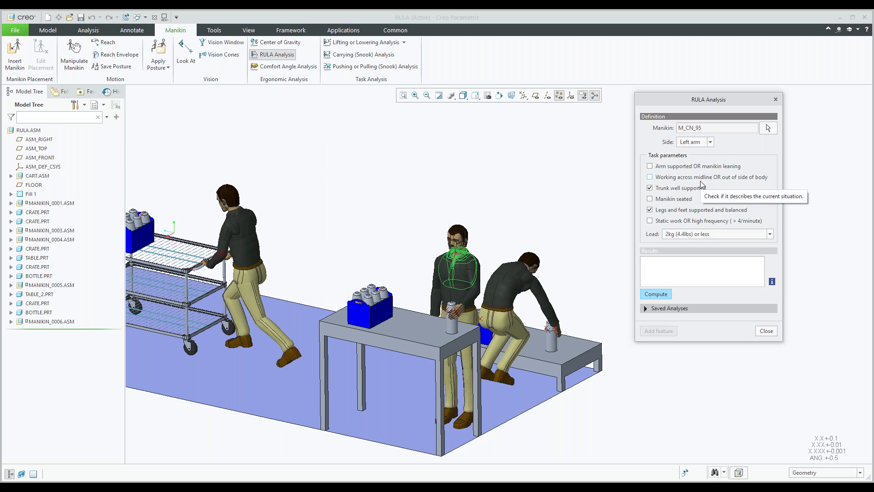
left_click(649, 177)
left_click(649, 188)
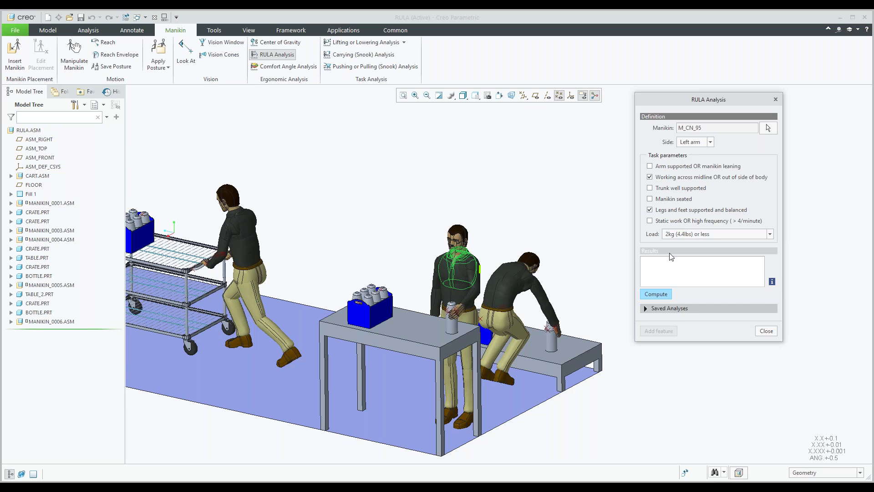
left_click(770, 235)
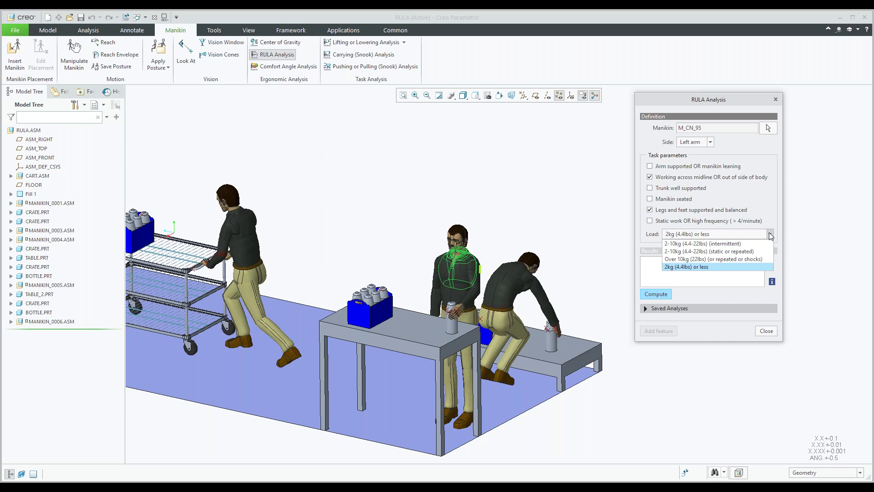
left_click(704, 267)
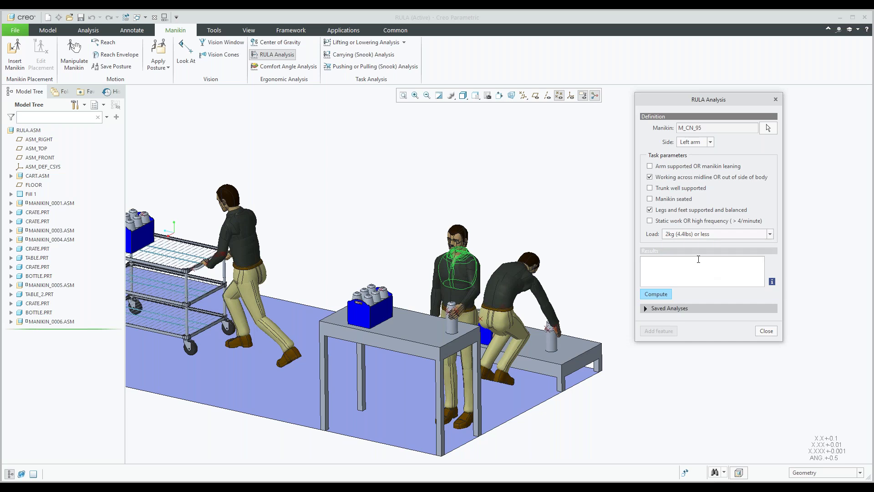
Step: Compute and review the left-arm RULA score of the manikin at the high table, and close the analysis
left_click(661, 295)
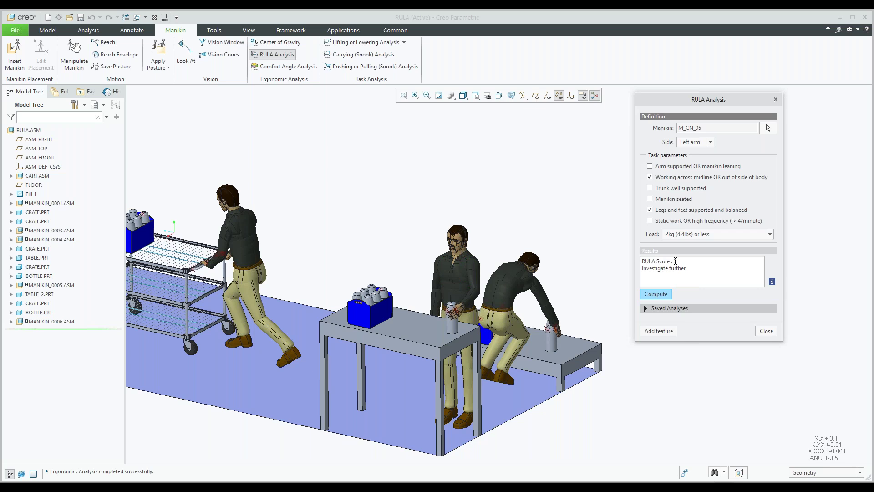
double_click(675, 262)
left_click(430, 333)
middle_click_drag(430, 334, 416, 328)
mouse_move(291, 295)
middle_mouse_down()
mouse_move(347, 300)
mouse_move(372, 277)
mouse_move(314, 285)
middle_mouse_up()
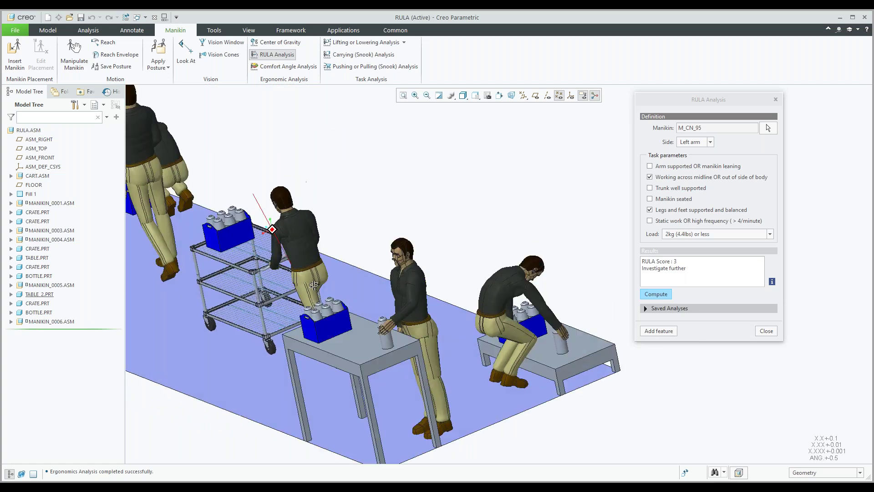
middle_click_drag(428, 342, 407, 318, "shift")
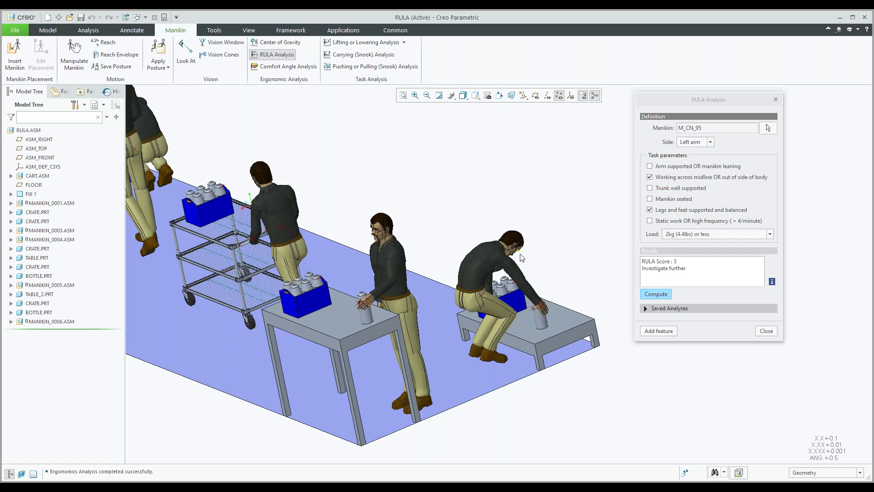
left_click(766, 331)
Step: Start another RULA Analysis on the M_CN_50 manikin bending over the low table
left_click(272, 55)
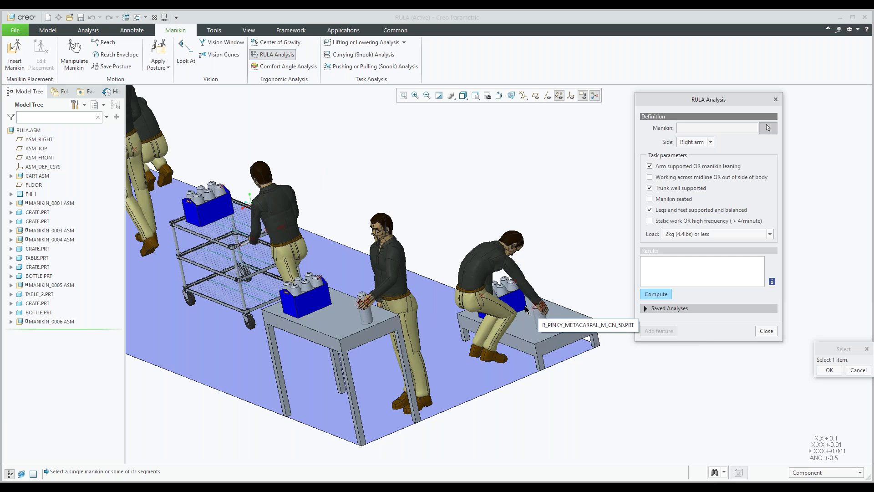
scroll(524, 309, "up", 2)
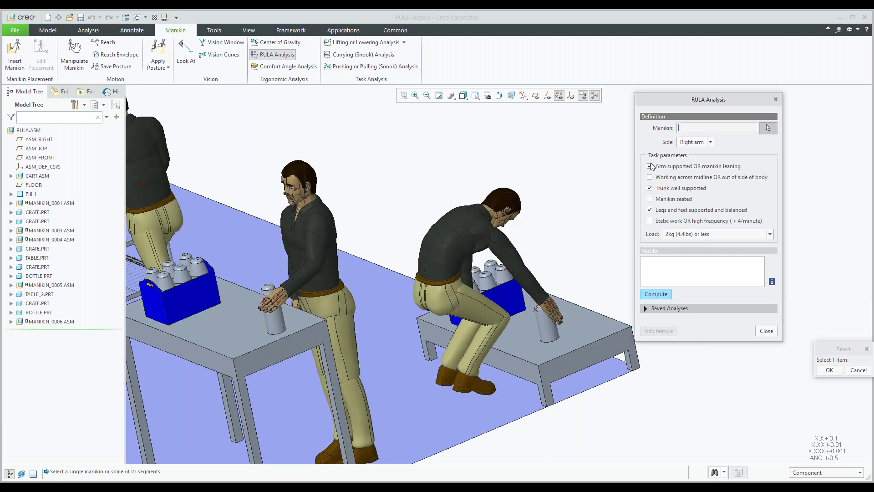
left_click(464, 233)
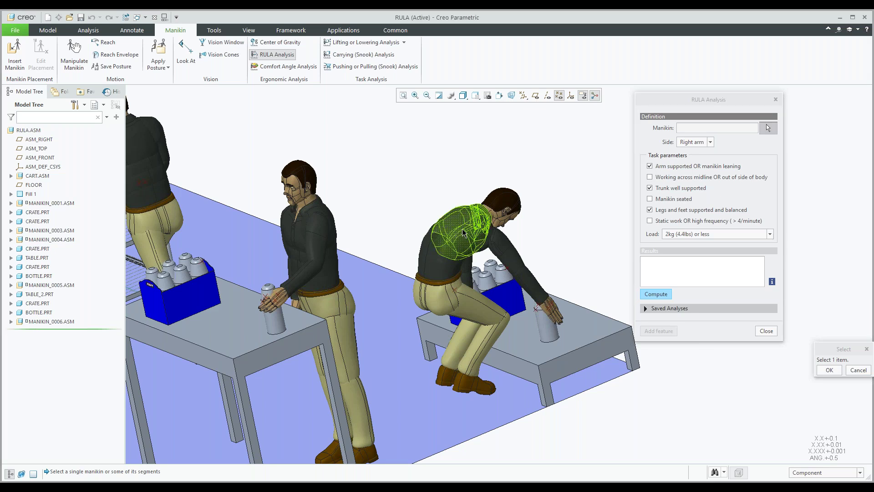
Step: Define the bending manikin's task as working across midline, with no arm support, trunk support, or supported and balanced legs and feet
left_click(650, 166)
left_click(650, 177)
left_click(649, 189)
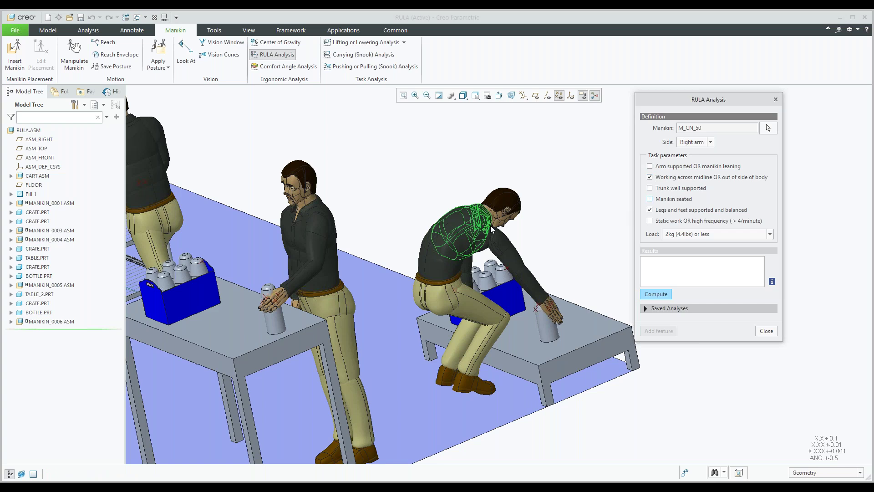
scroll(492, 230, "up", 2)
mouse_move(493, 237)
middle_mouse_down()
mouse_move(523, 237)
mouse_move(500, 241)
middle_mouse_up()
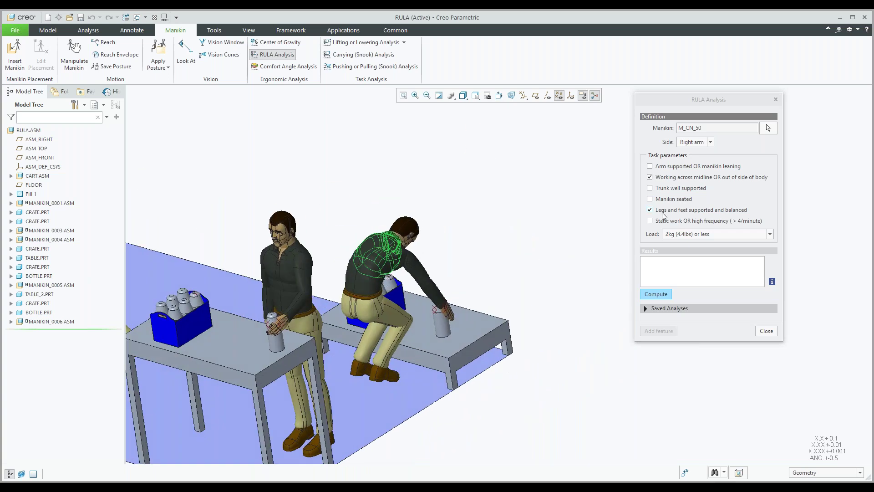
left_click(650, 210)
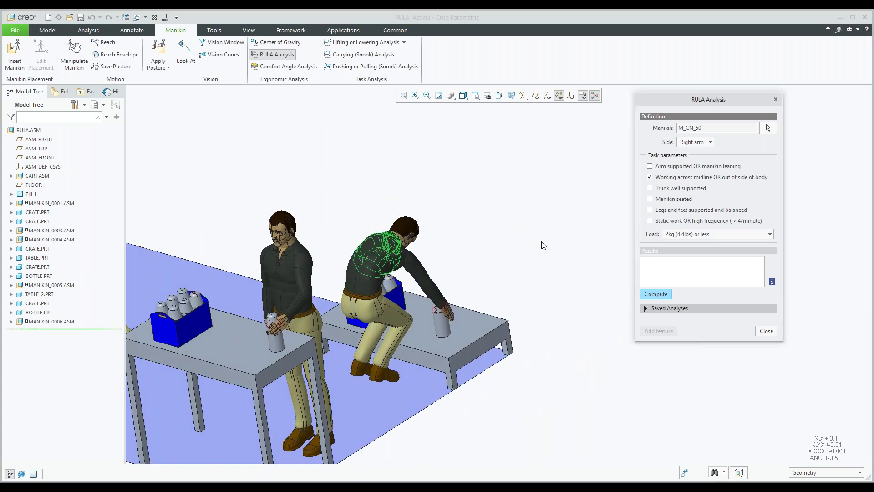
Step: Compute and review the right-arm RULA score of the bending manikin, and close the analysis
left_click(639, 295)
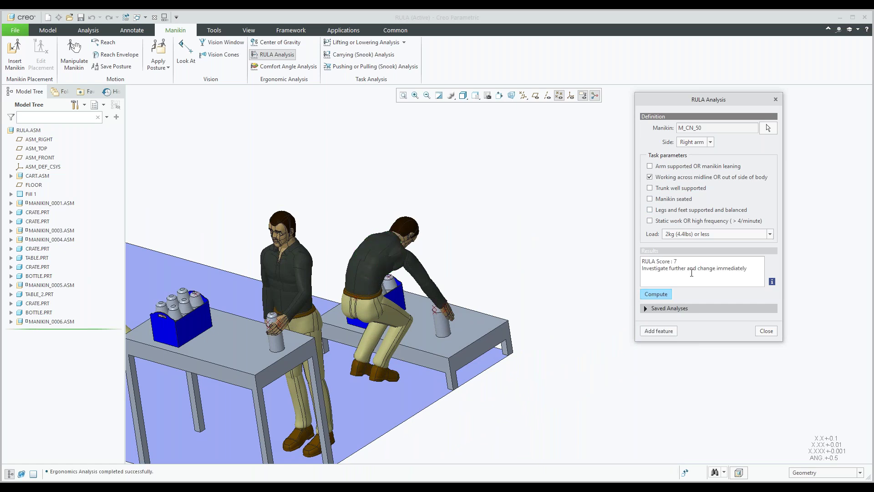
left_click_drag(677, 263, 666, 264)
left_click(487, 308)
middle_click_drag(490, 301, 511, 256, "shift")
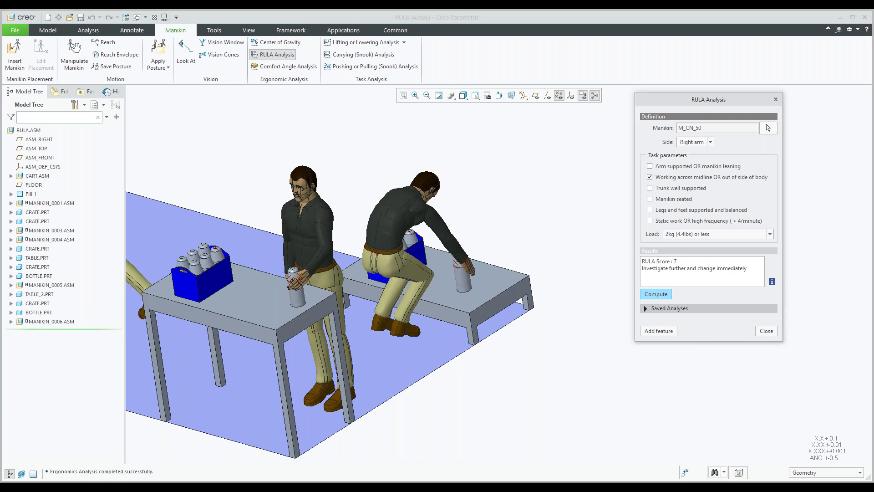
left_click(766, 332)
scroll(698, 297, "up", 3)
scroll(683, 300, "down", 3)
middle_click_drag(658, 307, 421, 248)
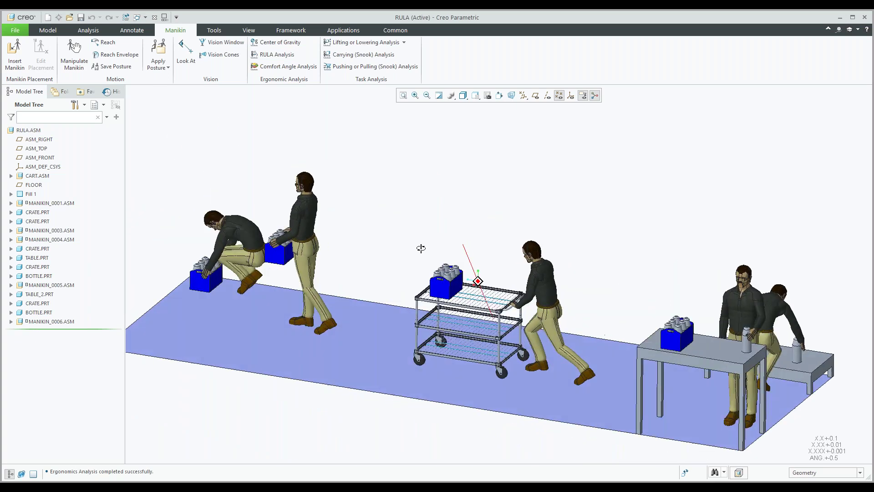
Step: Start a Comfort Angle Analysis on the standing, crate-carrying M_CN_95 manikin, using the comfort file SAE_850484.mca
left_click(277, 68)
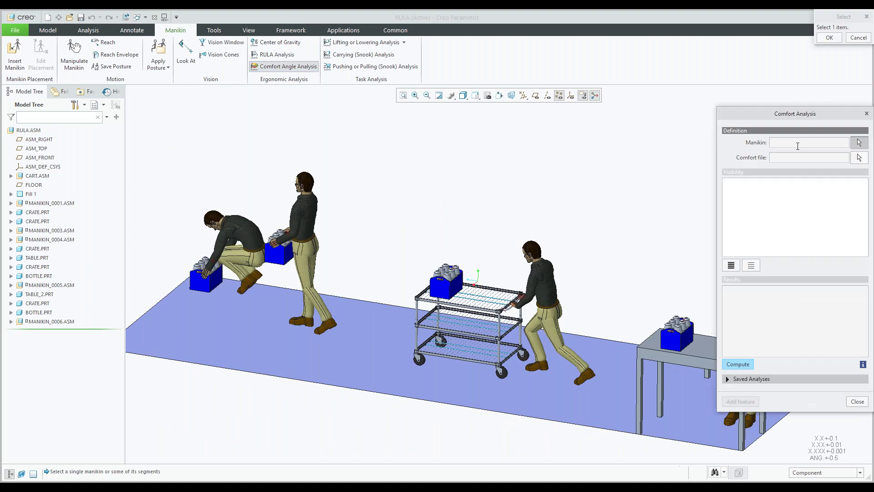
left_click_drag(786, 114, 636, 112)
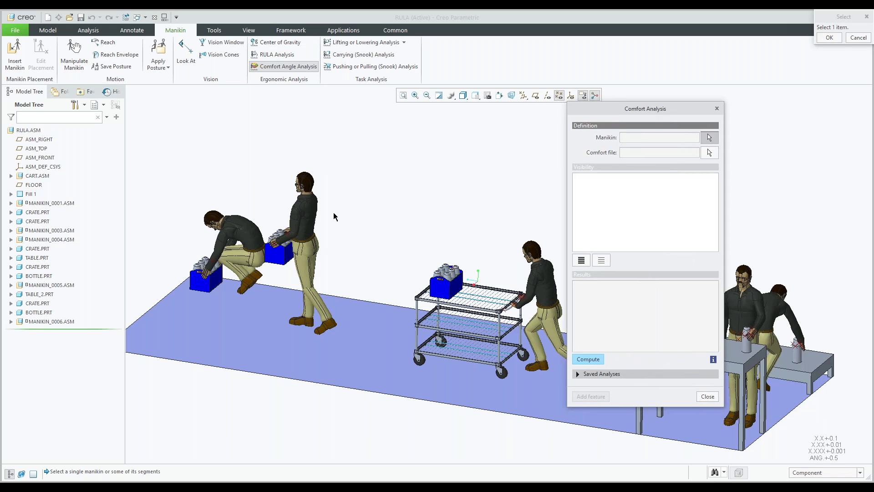
left_click(304, 209)
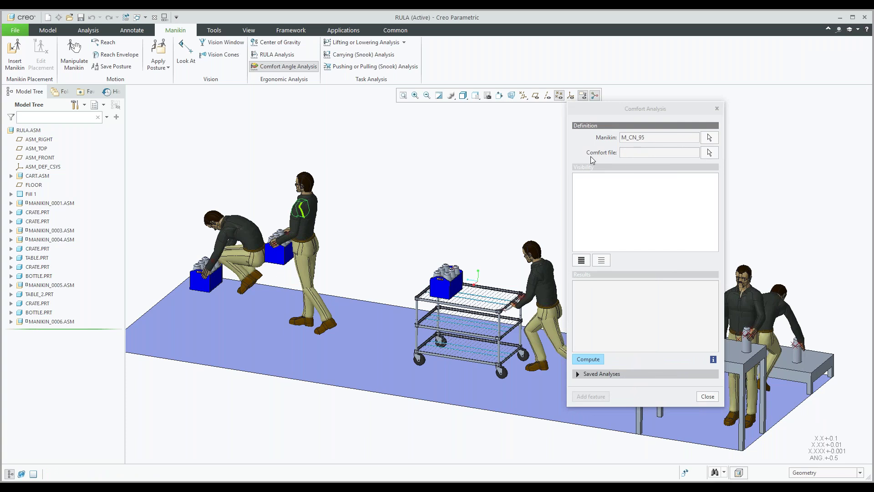
left_click(710, 153)
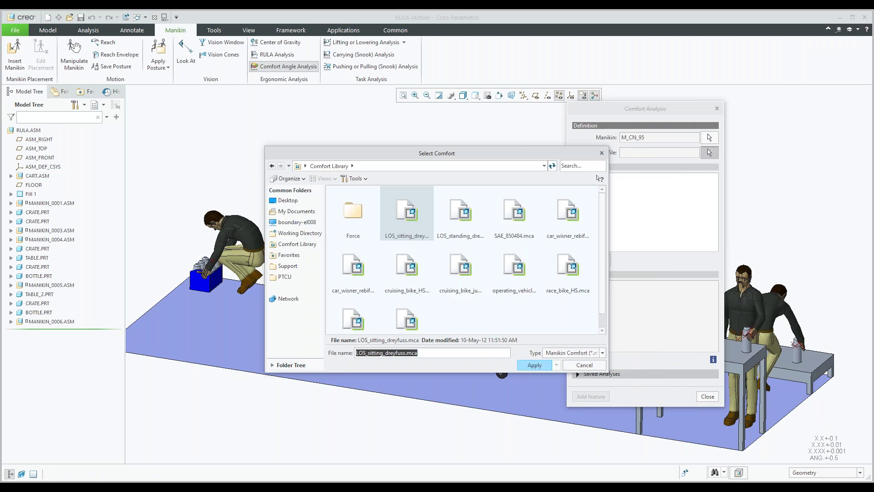
left_click(514, 229)
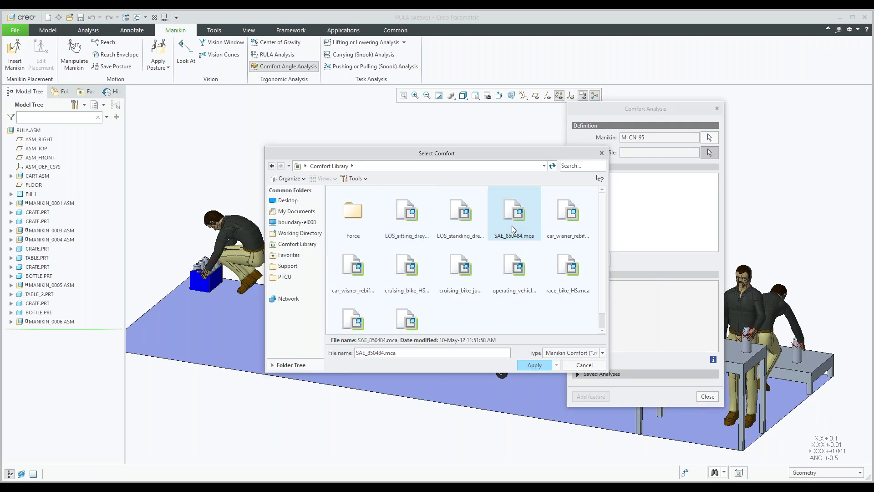
left_click(531, 366)
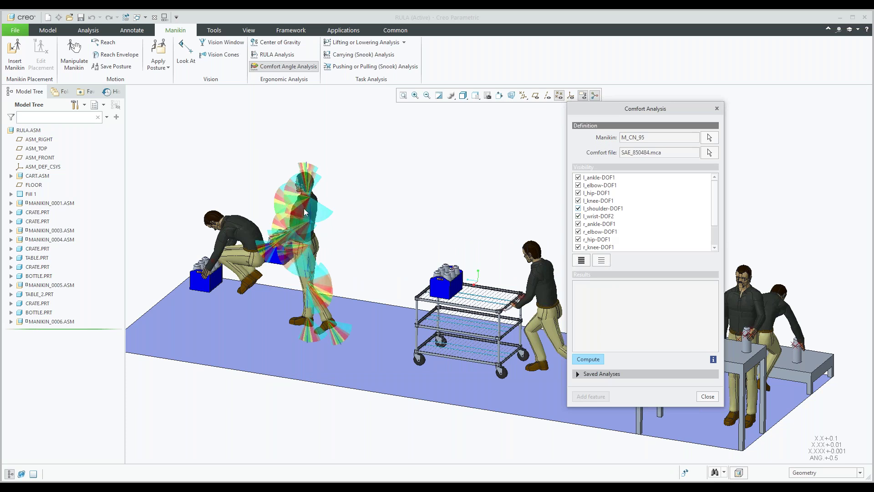
Step: Examine the coloured comfort zones around the standing manikin's head, neck and shoulders
scroll(302, 184, "up", 2)
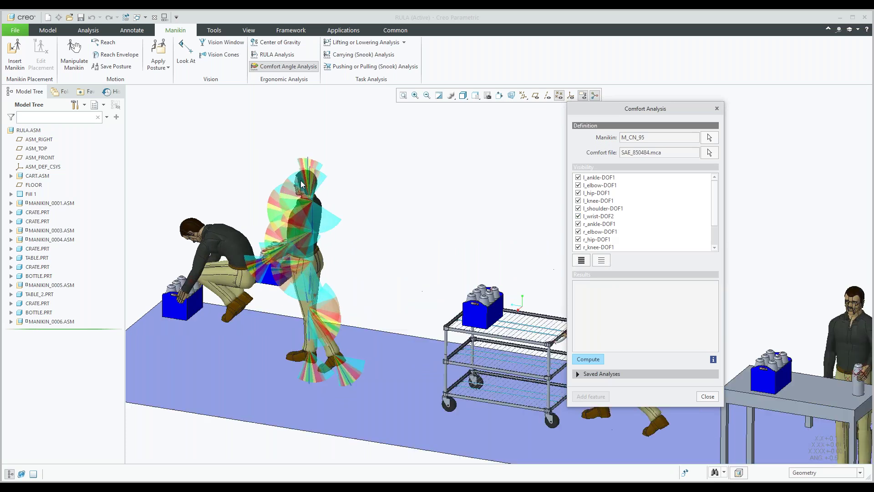
scroll(302, 184, "up", 2)
scroll(300, 180, "up", 2)
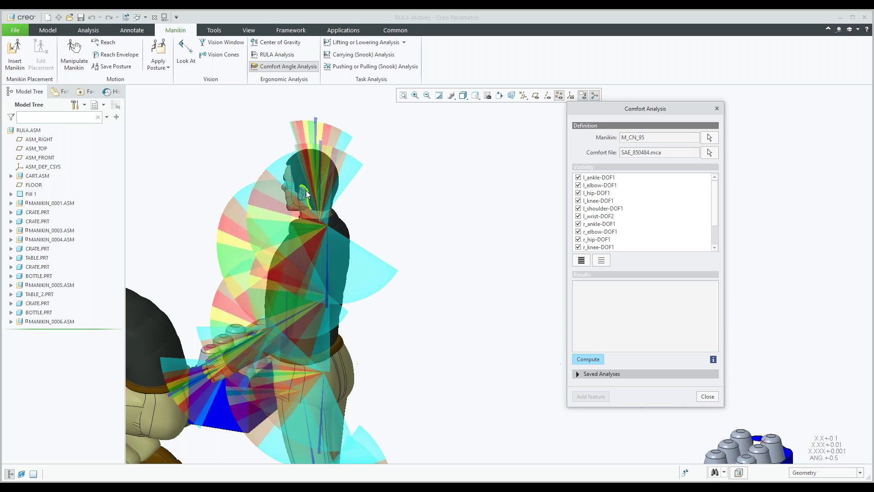
scroll(306, 190, "up", 3)
scroll(305, 221, "down", 2)
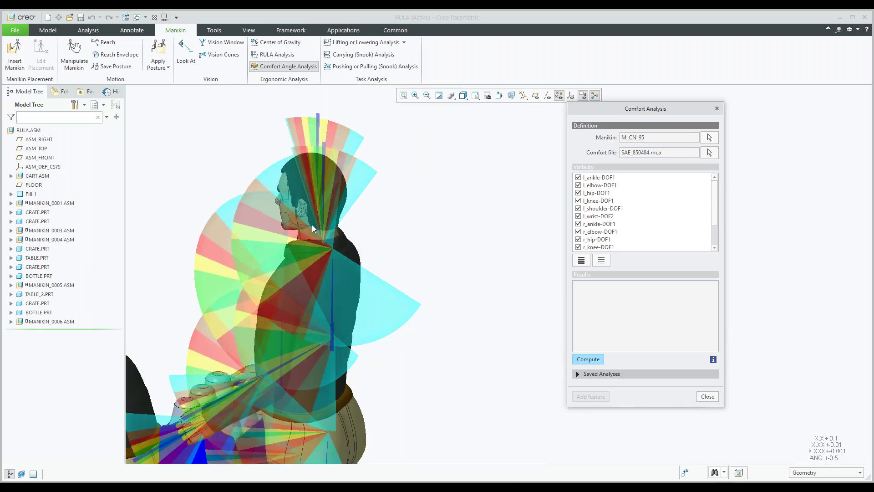
scroll(312, 225, "down", 5)
Step: Examine the comfort zones at the manikin's knees and ankles from close up and from different angles
scroll(325, 376, "up", 4)
scroll(289, 309, "up", 2)
scroll(289, 305, "up", 2)
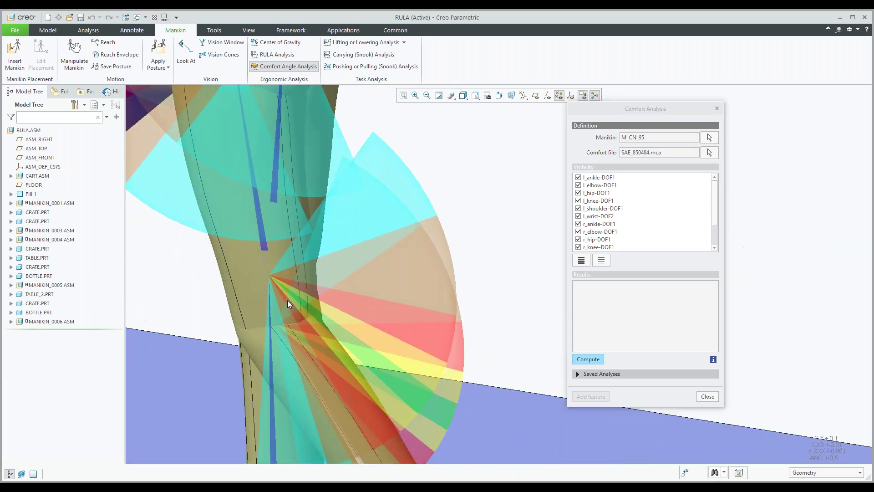
scroll(341, 304, "up", 4)
middle_click_drag(394, 308, 91, 312, "shift")
scroll(304, 268, "down", 2)
scroll(318, 237, "down", 1)
scroll(290, 252, "up", 2)
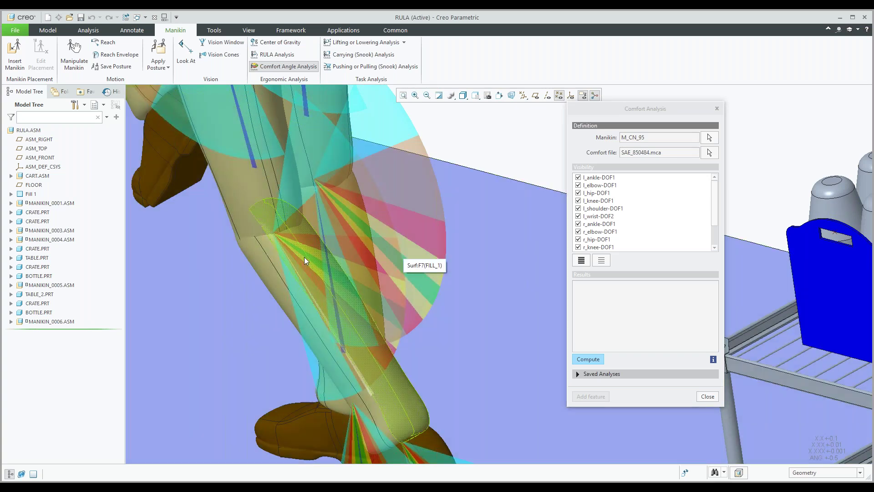
scroll(355, 269, "down", 2)
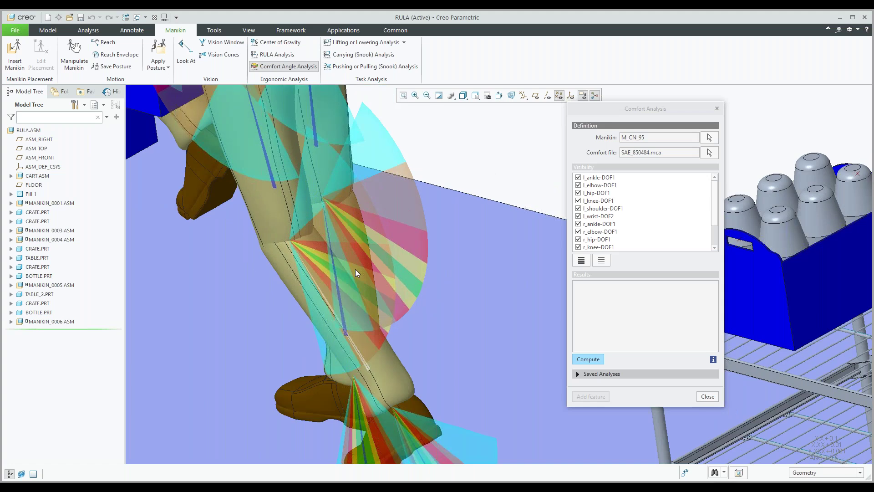
scroll(355, 270, "down", 2)
scroll(356, 269, "down", 2)
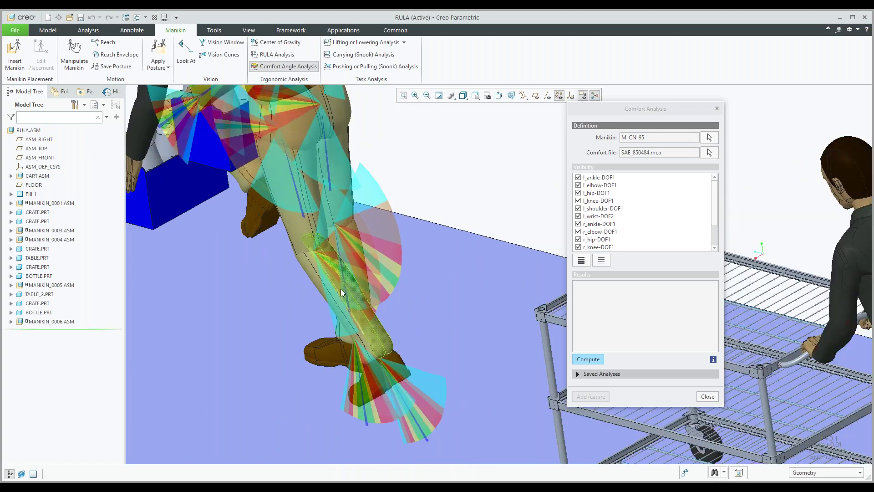
middle_click_drag(341, 288, 365, 287)
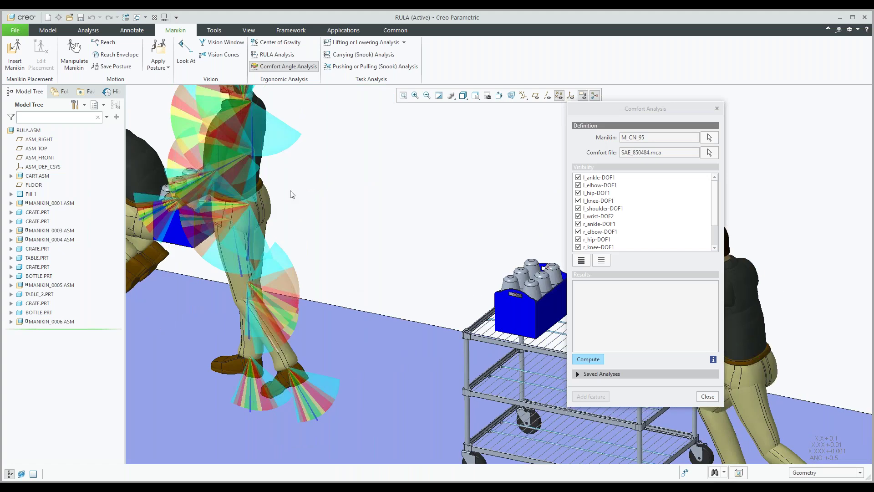
Step: Examine the comfort zones around the manikin's hands, wrists and hips, and close the comfort analysis
middle_click_drag(283, 188, 249, 209, "shift")
scroll(196, 260, "up", 5)
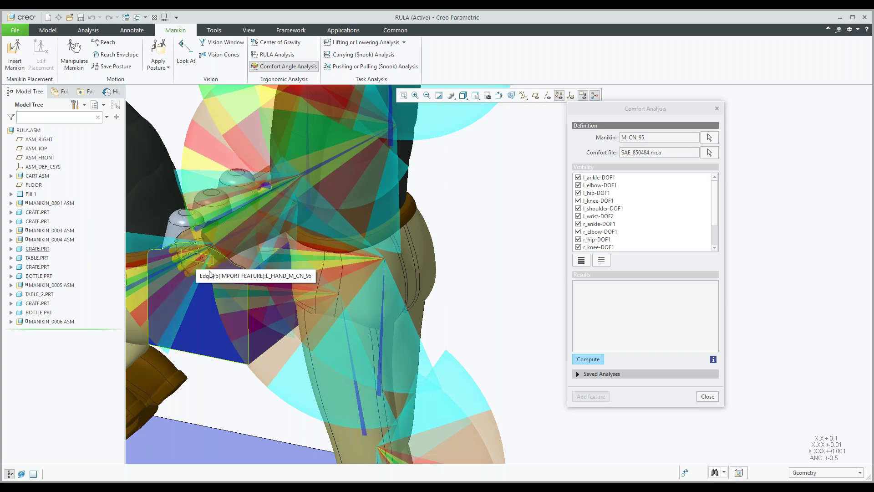
scroll(296, 275, "down", 2)
scroll(296, 275, "down", 2)
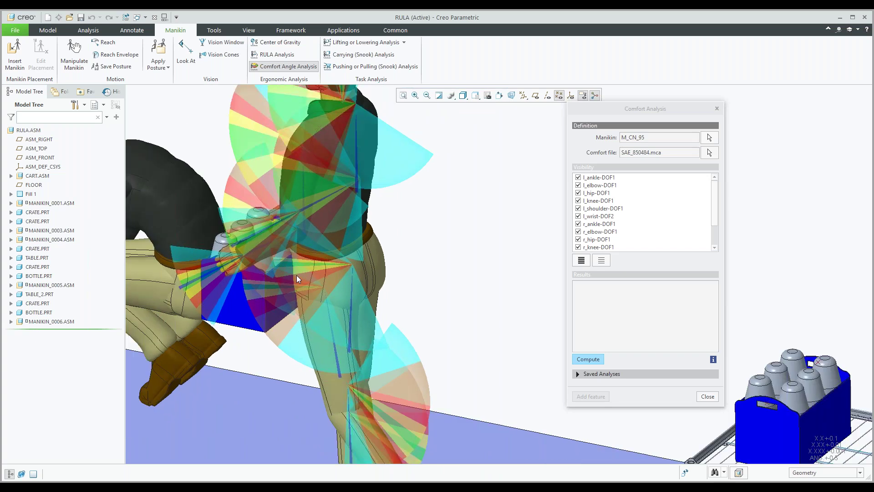
left_click(707, 397)
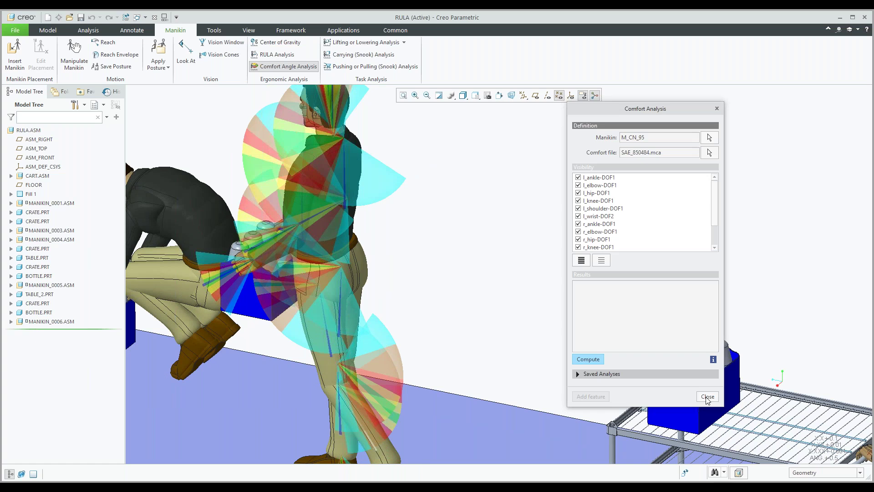
left_click(707, 397)
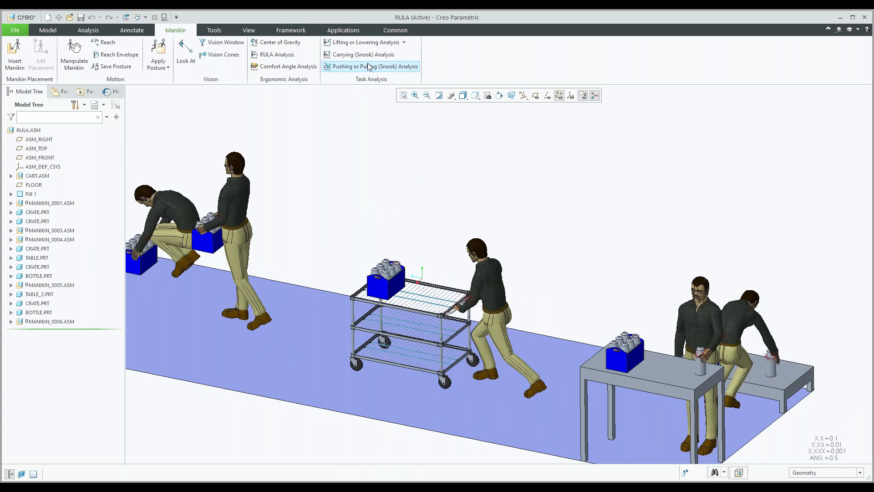
Step: Start a Lifting or Lowering (NIOSH91) Analysis on the standing M_CN_95 manikin that holds the crate
left_click(404, 42)
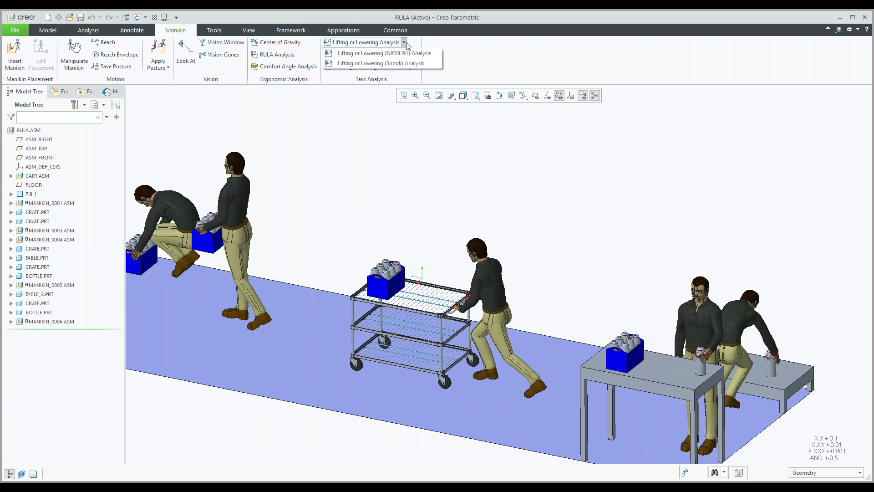
left_click(385, 54)
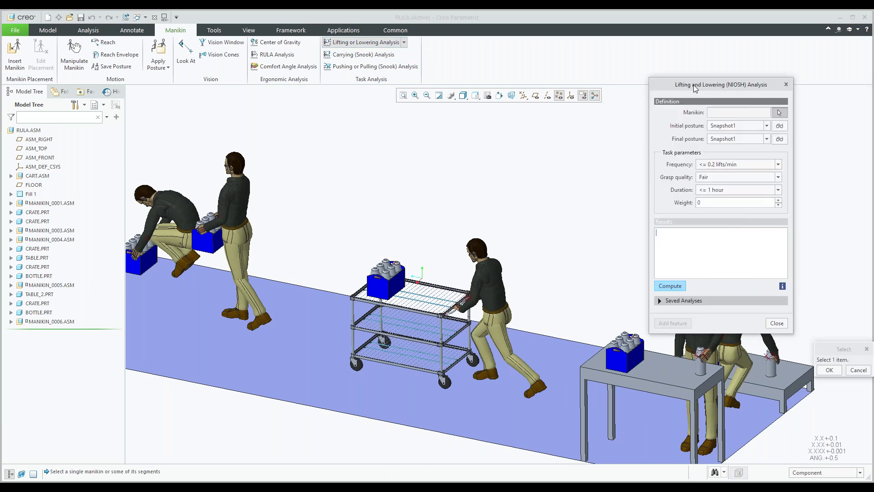
middle_click_drag(376, 200, 465, 225, "shift")
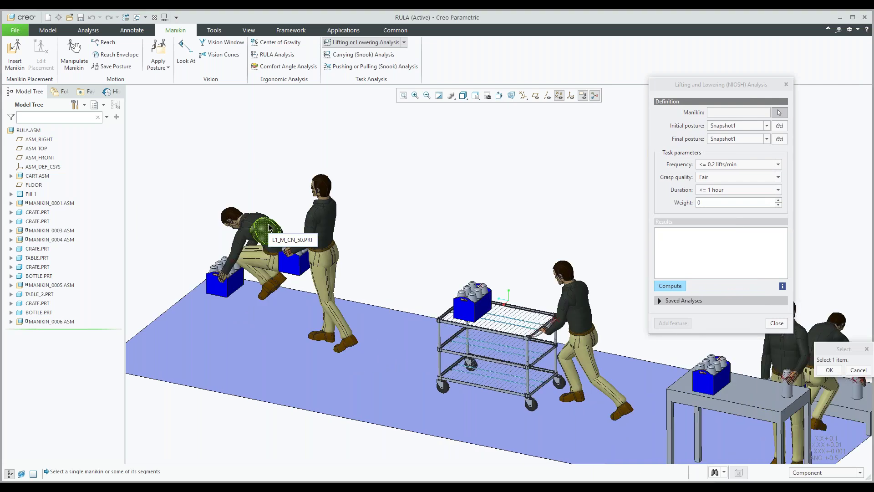
left_click(323, 225)
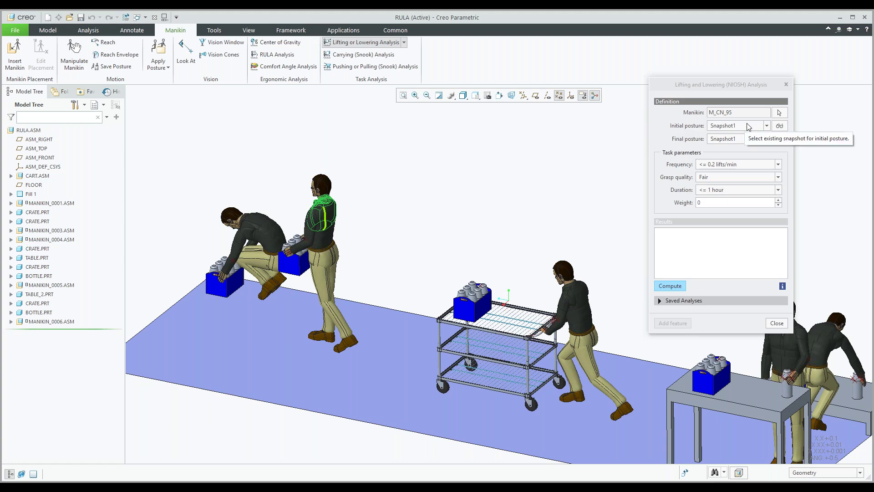
Step: Define the lift from initial posture Snapshot1 to final posture Snapshot2, with a frequency of 3 lifts/min
left_click(766, 126)
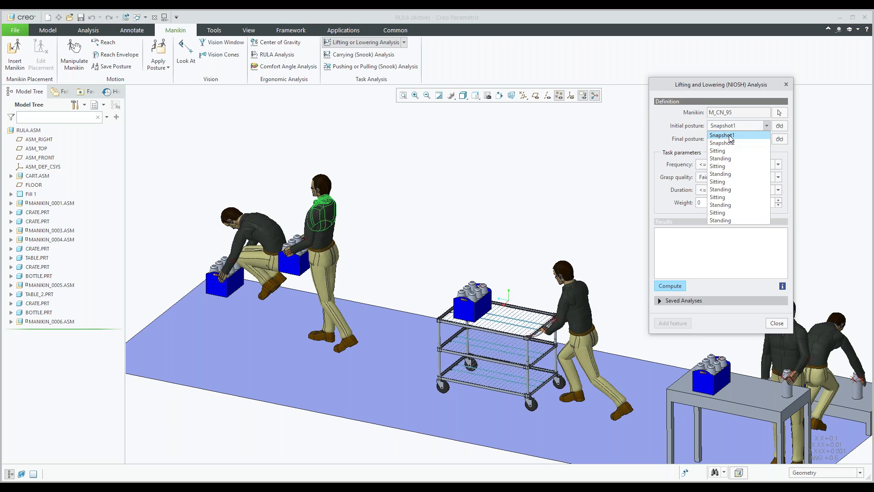
left_click(739, 127)
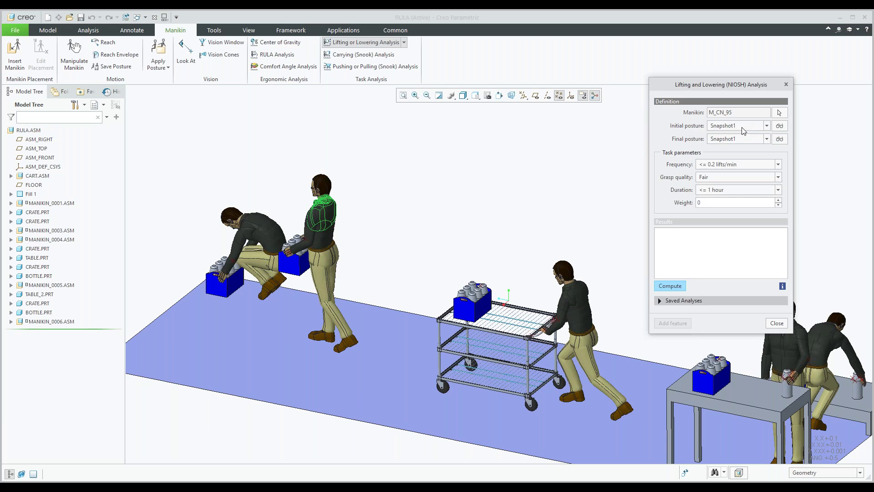
left_click(767, 139)
left_click(742, 156)
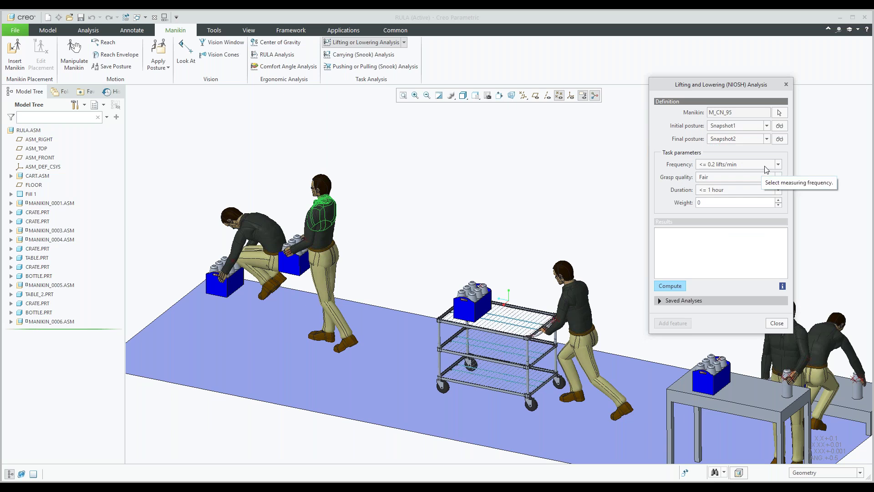
left_click(778, 165)
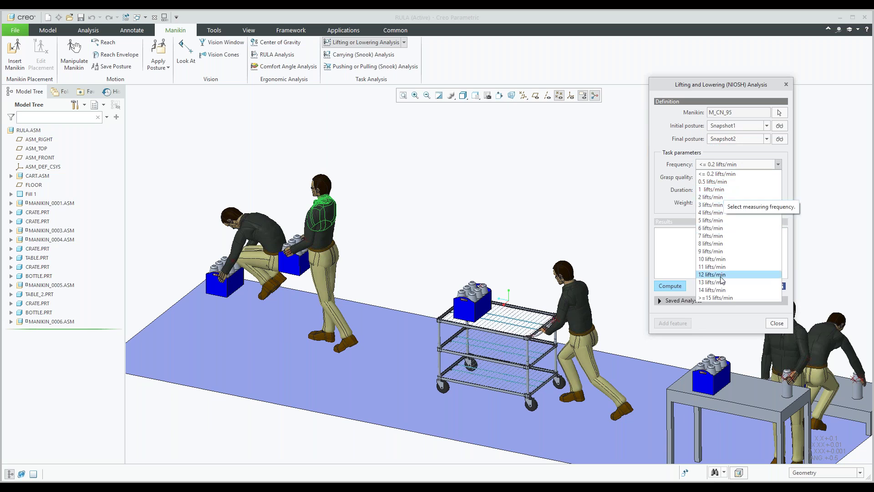
left_click(716, 205)
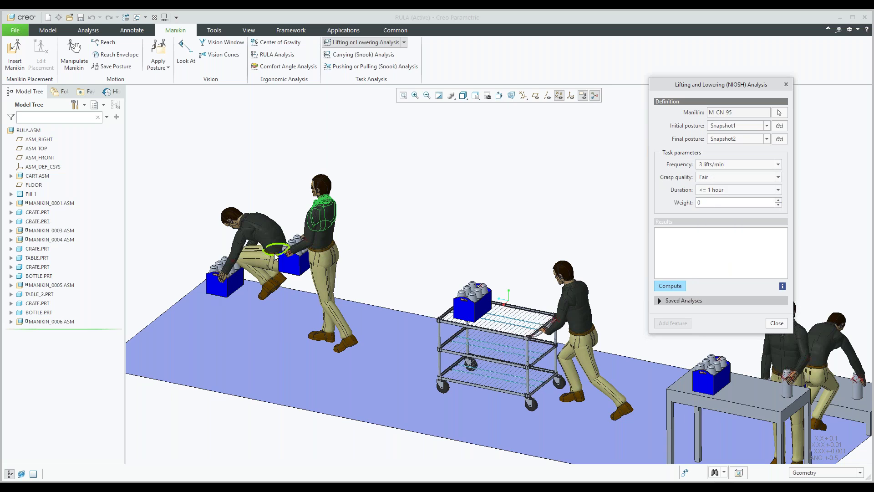
Step: Inspect how the manikin's hands hold the crate and choose Fair as the grasp quality
scroll(275, 256, "up", 2)
scroll(275, 256, "up", 6)
scroll(321, 222, "down", 4)
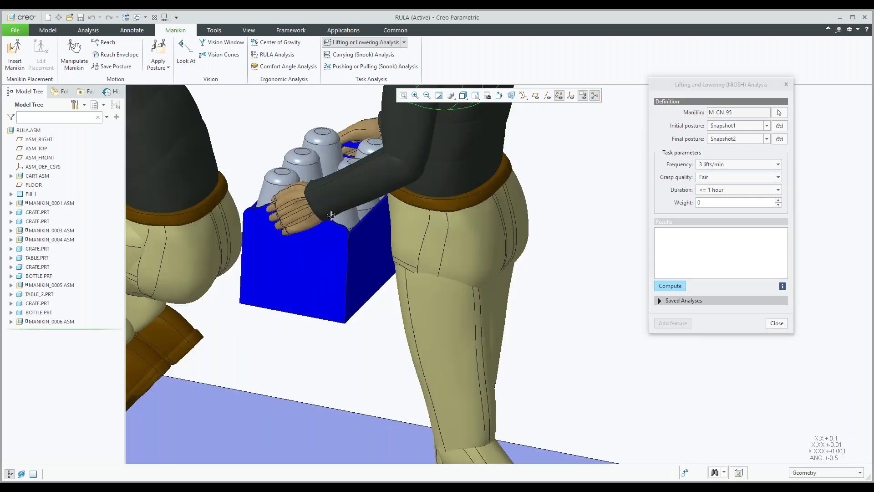
middle_click_drag(331, 215, 352, 212)
scroll(296, 169, "up", 2)
scroll(295, 169, "up", 4)
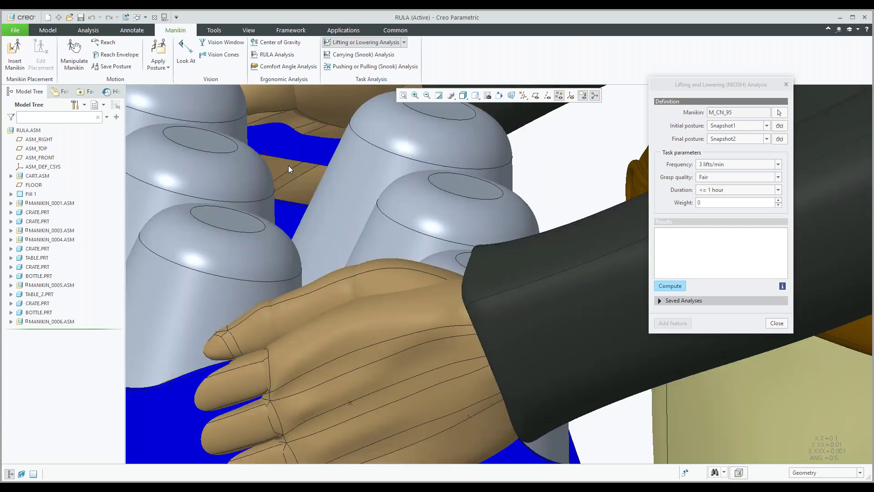
scroll(290, 168, "down", 7)
middle_click_drag(291, 171, 271, 172)
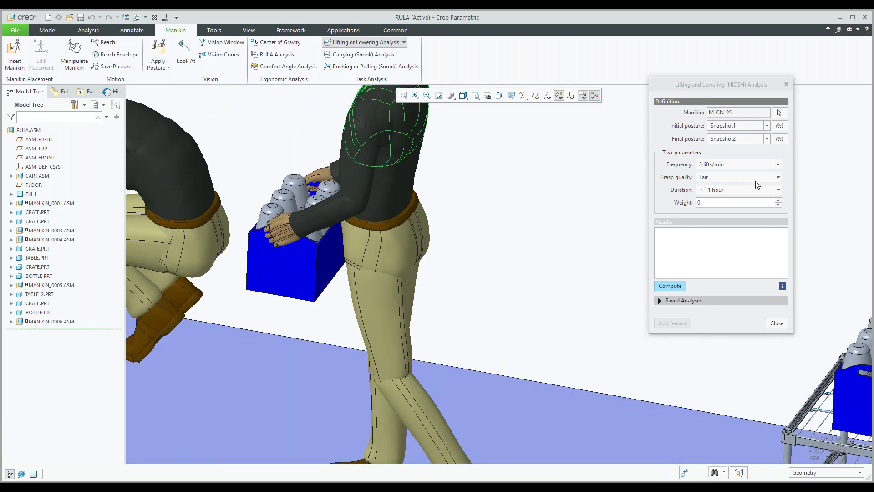
left_click(778, 177)
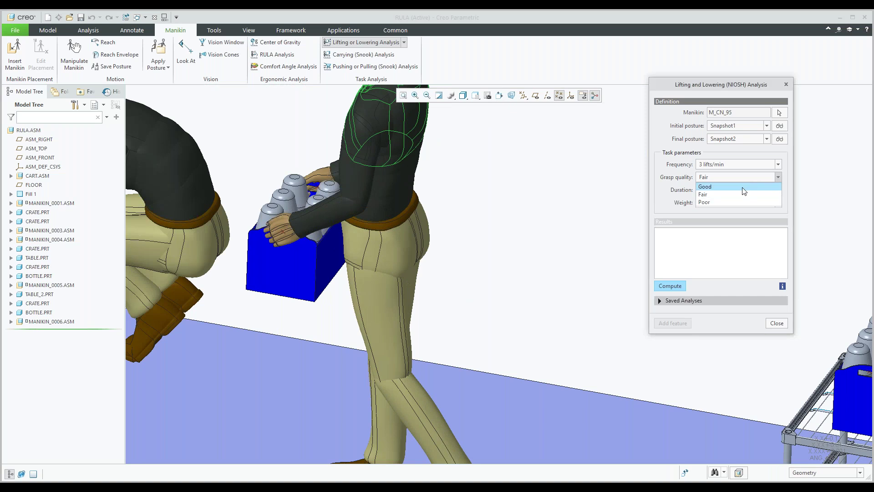
left_click(722, 194)
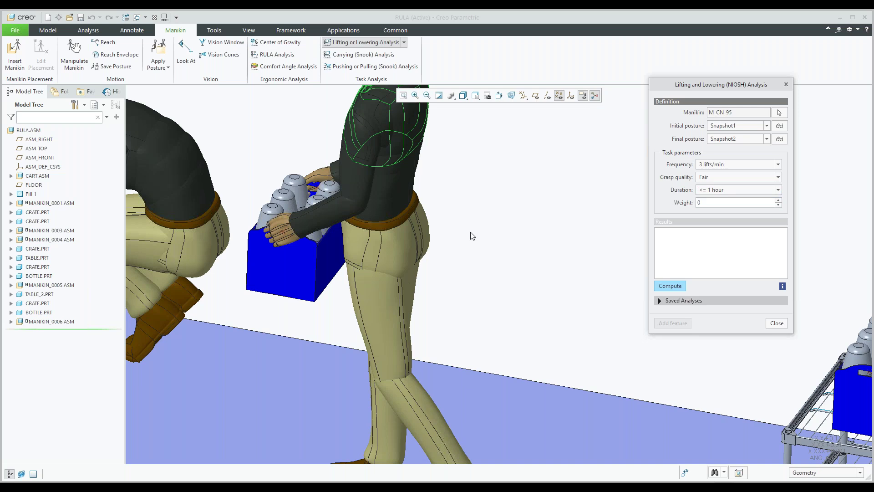
Step: Set the lifted weight to 15 in the NIOSH task parameters
scroll(472, 236, "up", 2)
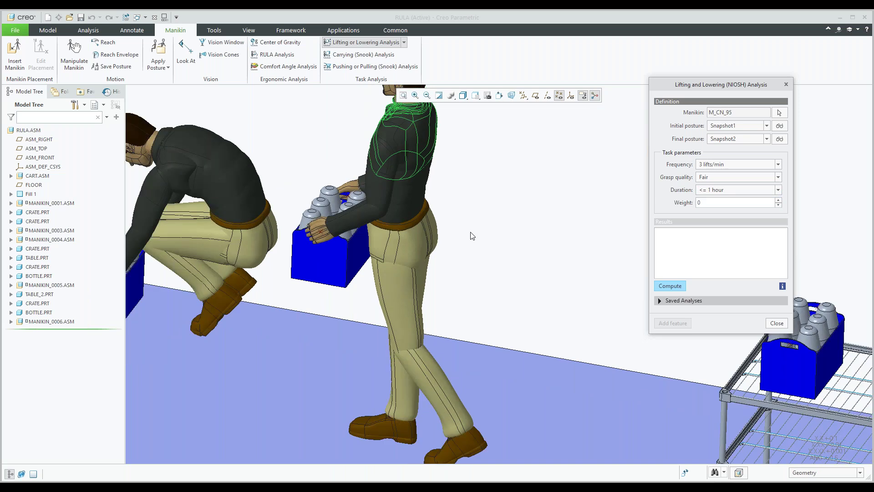
scroll(472, 235, "up", 2)
scroll(472, 236, "up", 2)
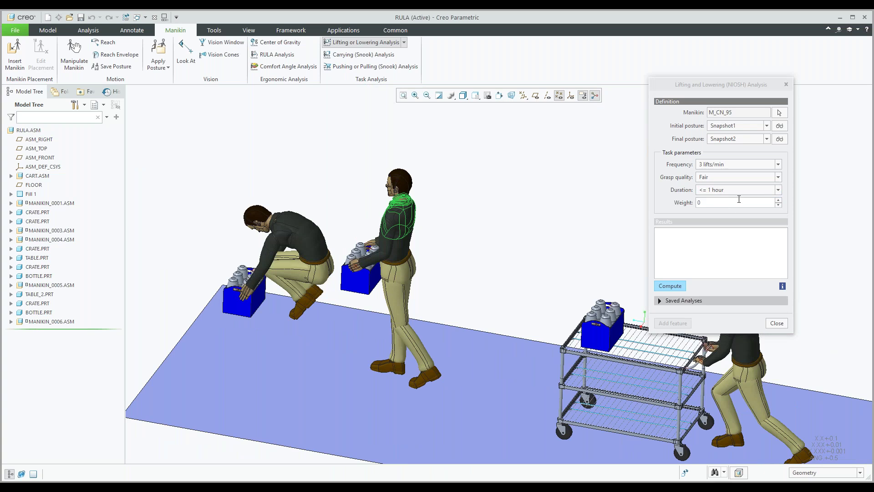
left_click(718, 199)
type("15")
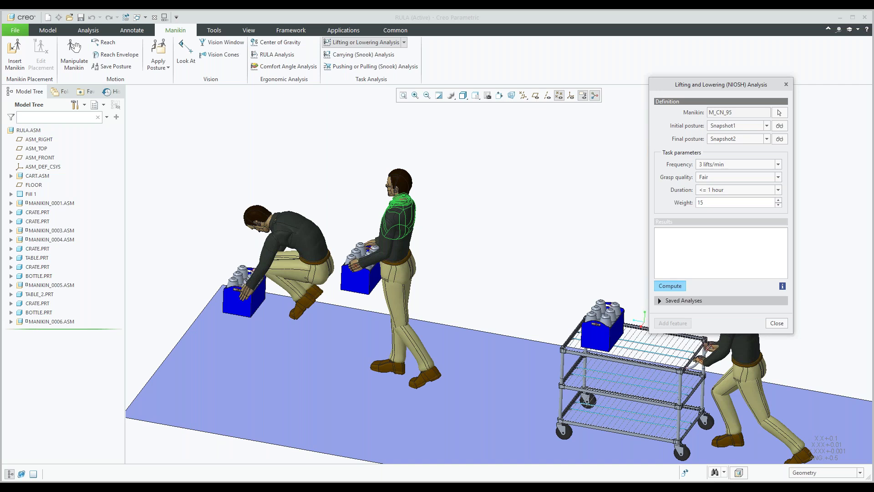
Step: Compute the NIOSH lifting analysis, enlarge the dialog to review the full results, and close the analysis
left_click(670, 286)
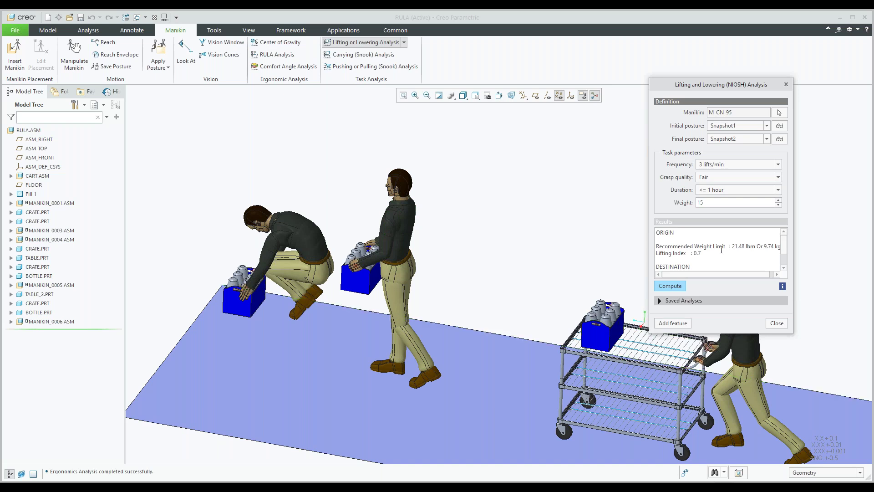
scroll(722, 248, "down", 1)
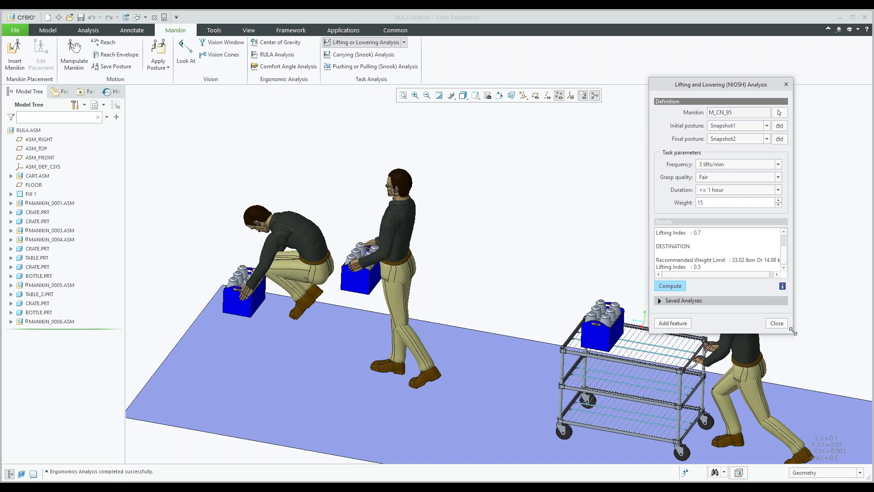
left_click_drag(792, 331, 825, 374)
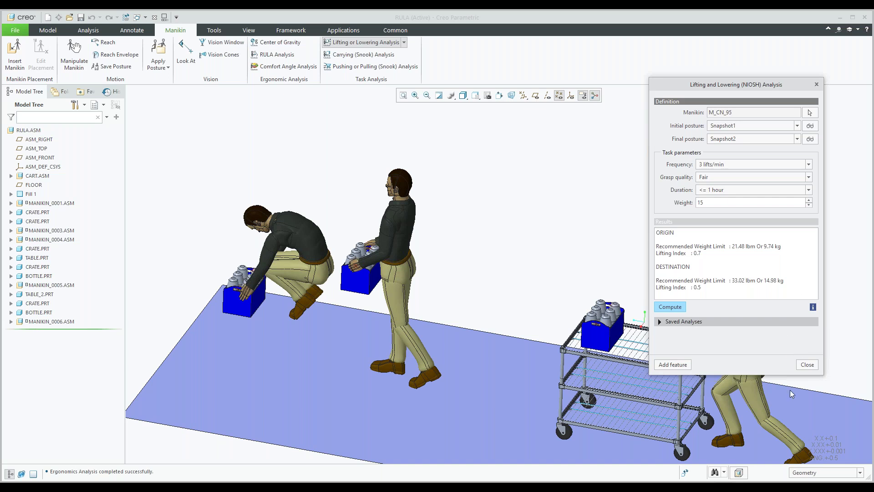
left_click(807, 364)
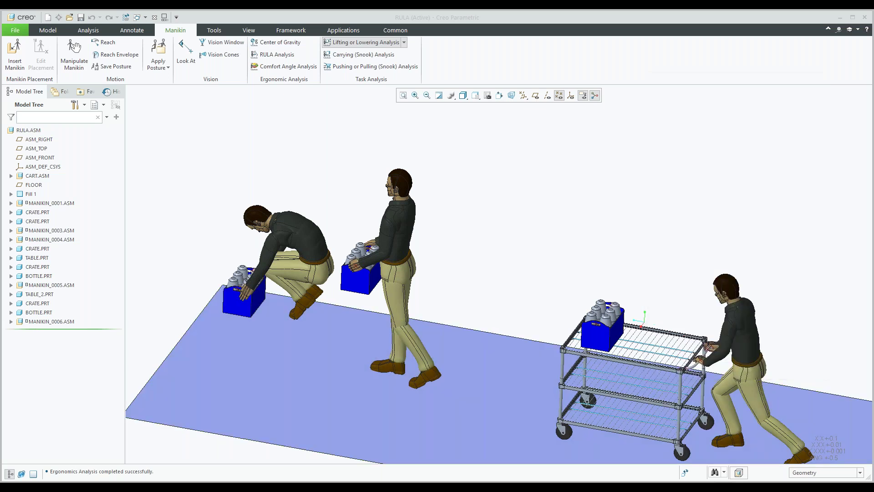
Step: Start manipulating the manikins and apply Snapshot2 to see the bent-over lifting posture beside the crate
left_click(77, 60)
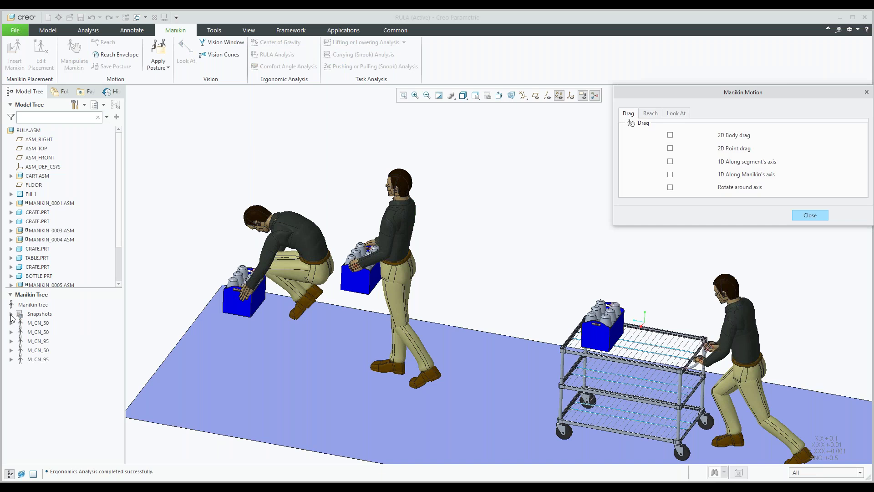
left_click(11, 314)
right_click(48, 331)
left_click(82, 338)
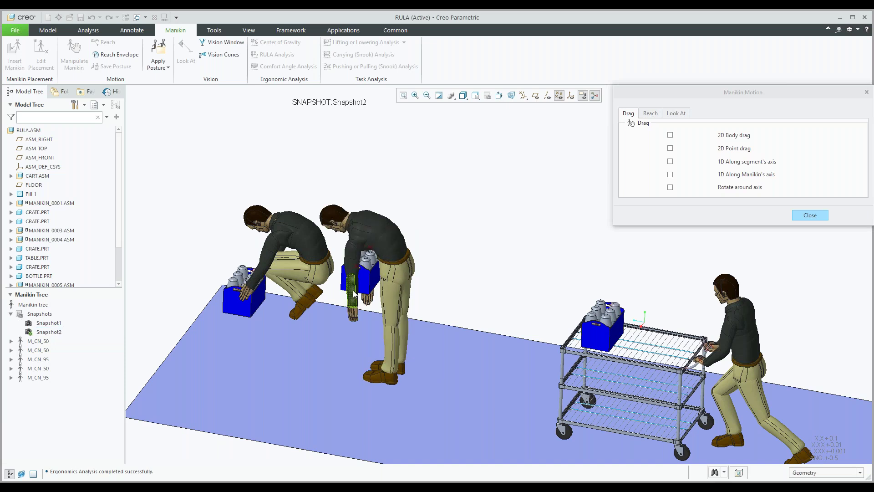
scroll(388, 300, "down", 2)
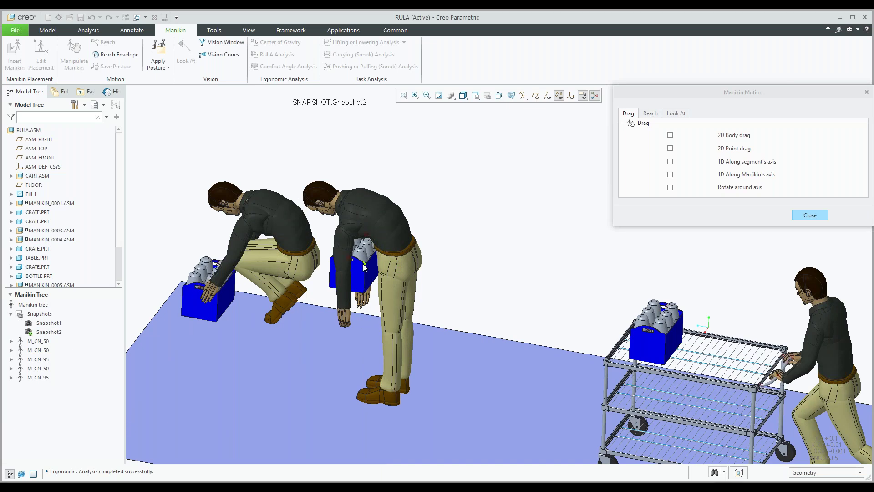
Step: Apply Snapshot1 to put the manikin back in its upright crate-holding posture and finish the manikin manipulation
left_click(49, 326)
right_click(48, 324)
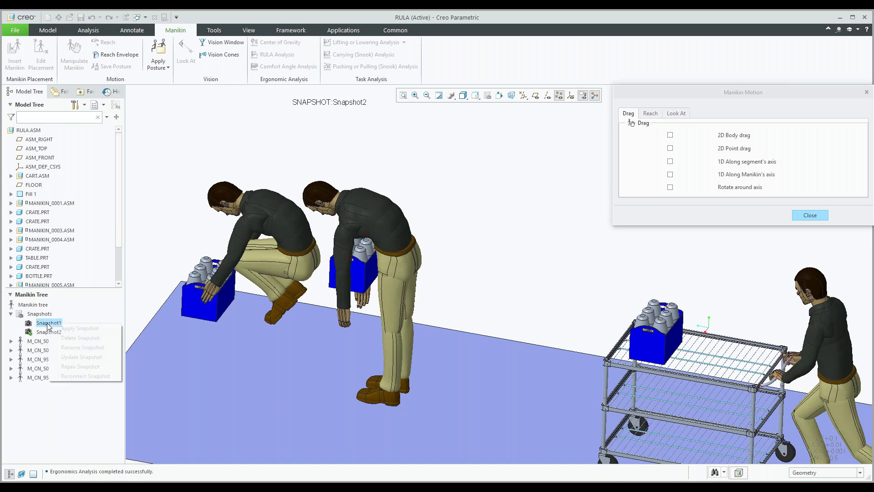
left_click(73, 328)
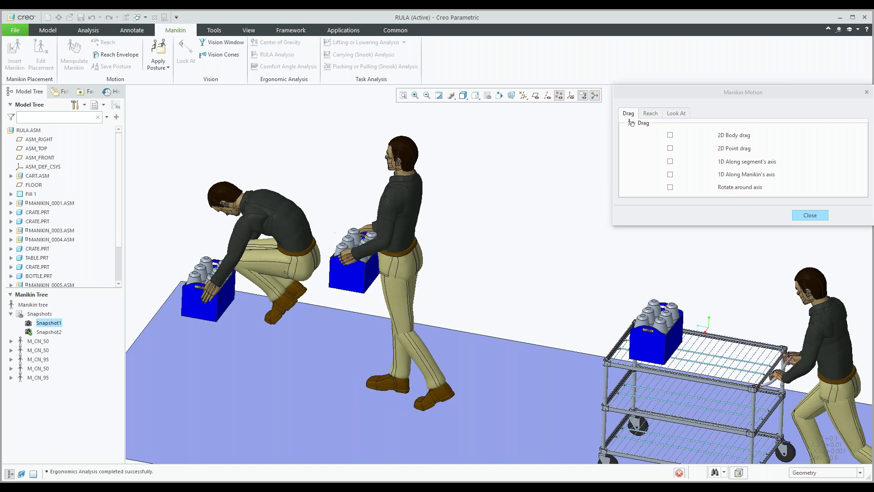
left_click(809, 216)
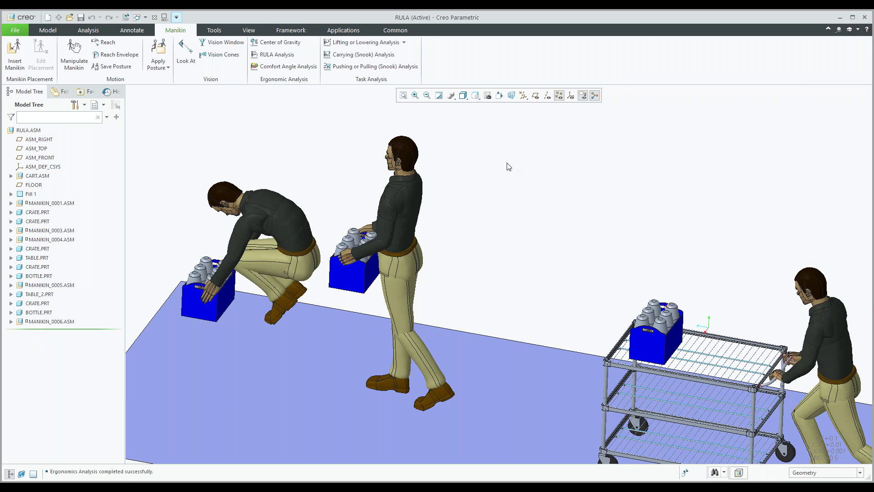
Step: Start a Carrying (Snook) Analysis on the standing M_CN_95 manikin that holds the crate
left_click(360, 55)
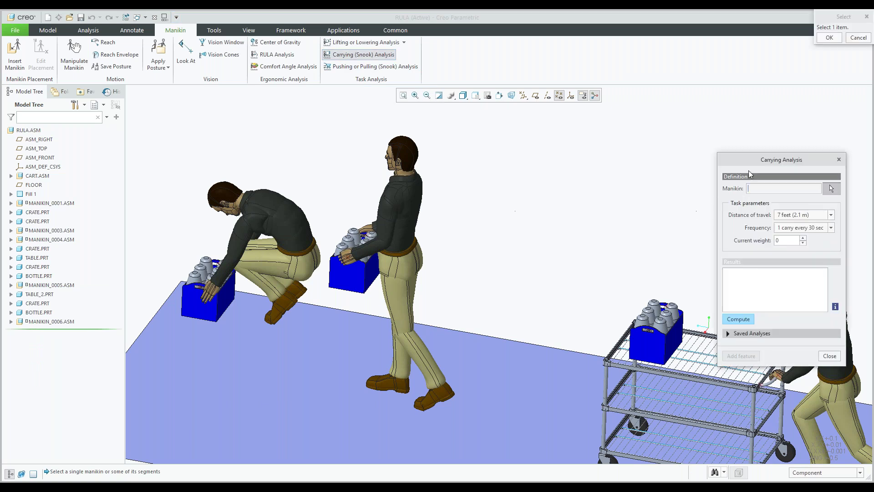
left_click_drag(752, 158, 669, 147)
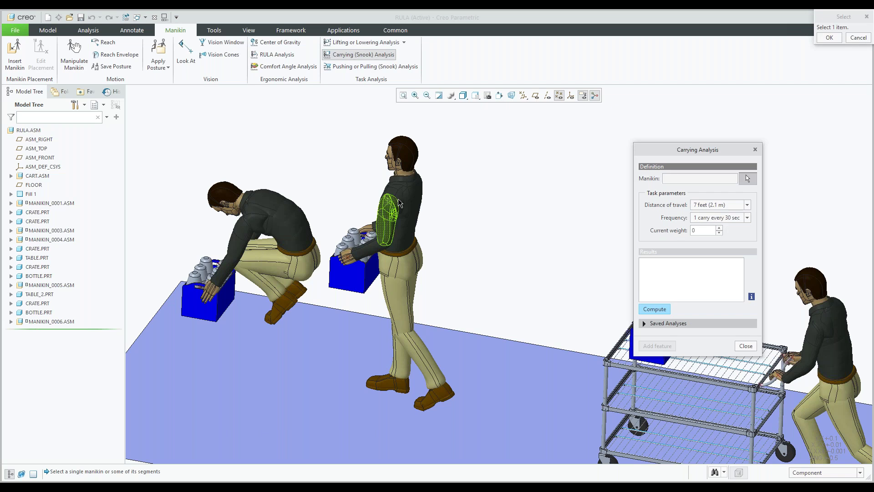
left_click(399, 201)
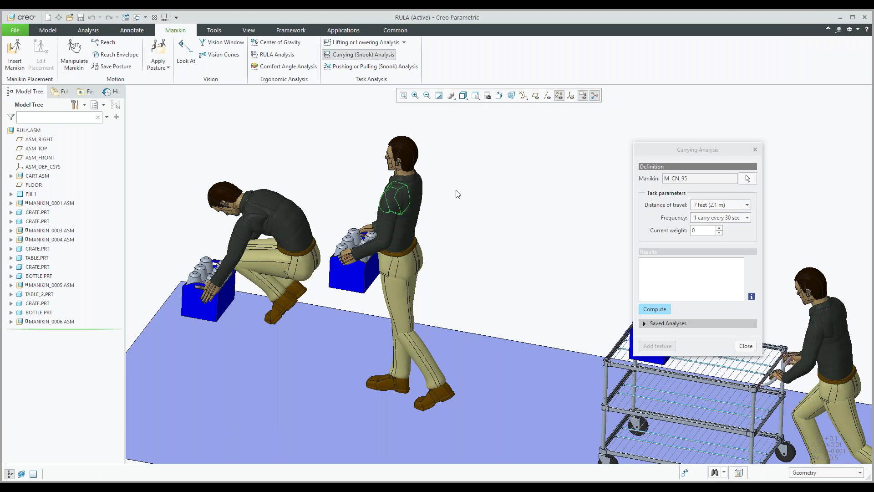
scroll(458, 194, "up", 2)
middle_click_drag(486, 227, 445, 217, "shift")
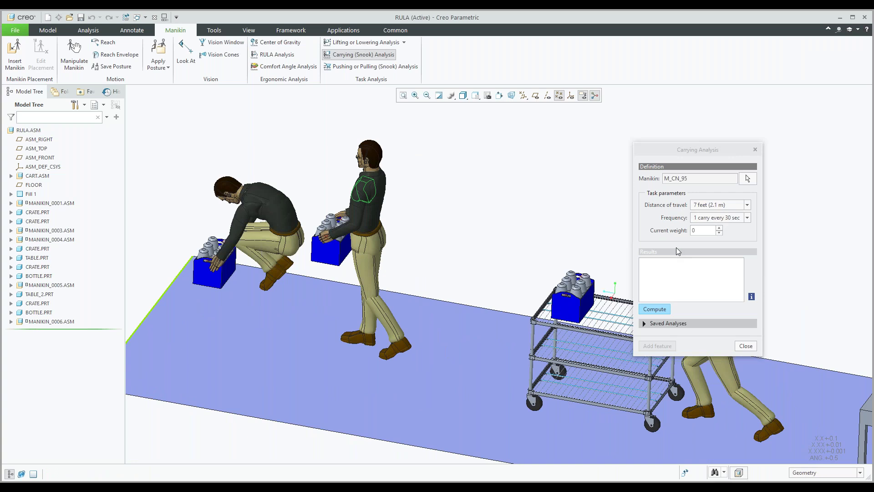
Step: Set the carrying distance of travel to 14 feet (4.3 m) and the frequency to 1 carry every 1 min
left_click(748, 205)
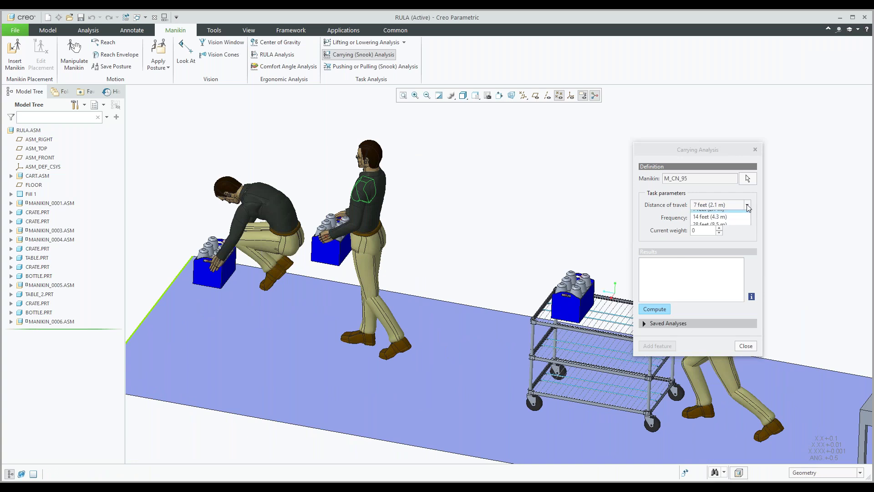
left_click(728, 217)
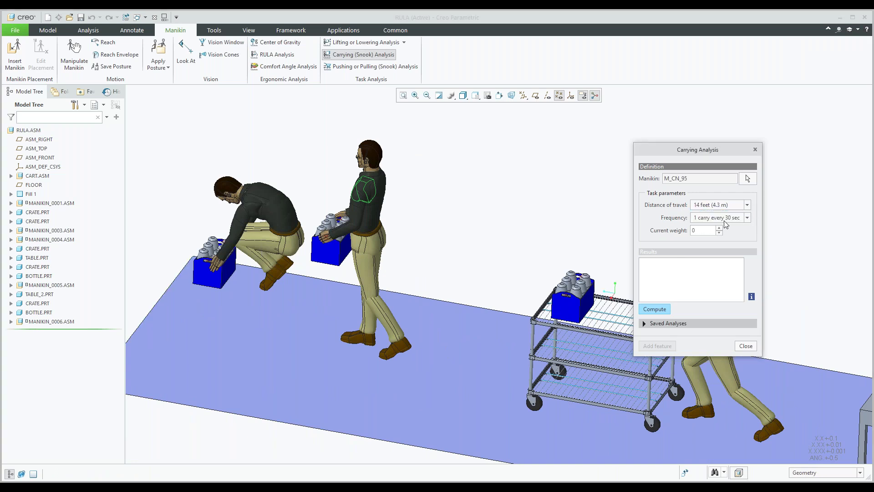
left_click(749, 220)
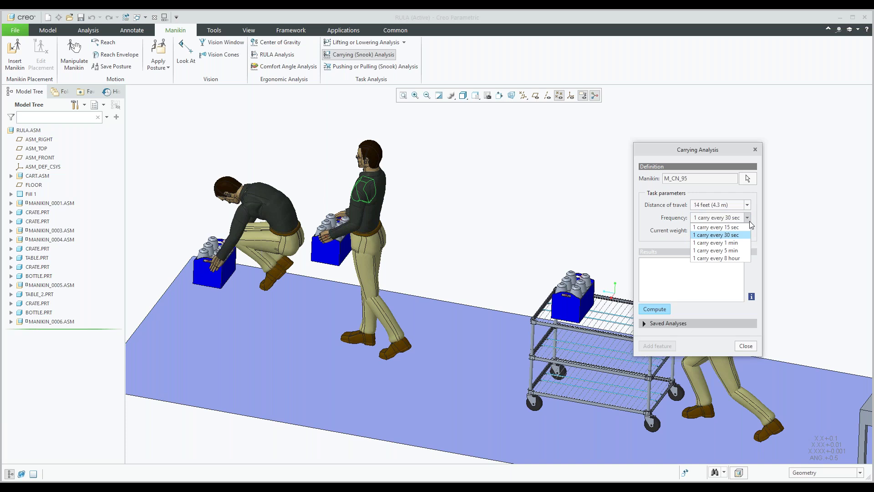
left_click(728, 244)
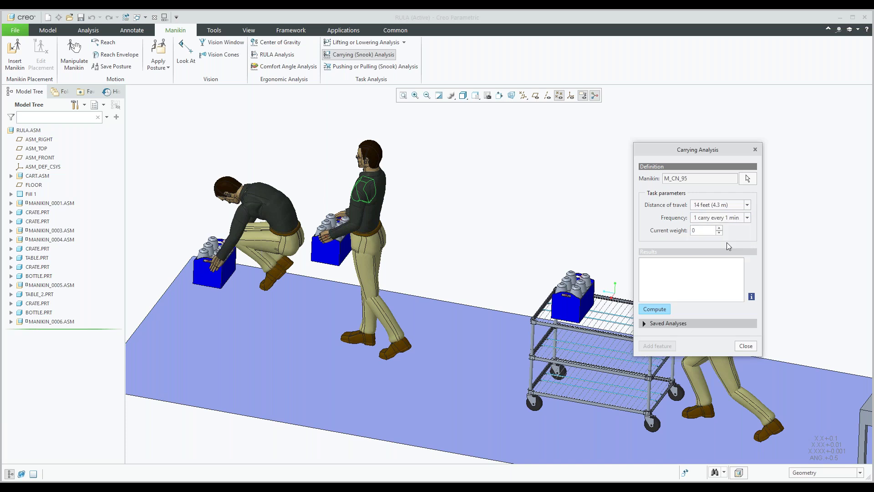
Step: Set the carried weight to 15, compute the carrying analysis, and enlarge the dialog to read the results
double_click(700, 230)
type("15")
left_click(650, 309)
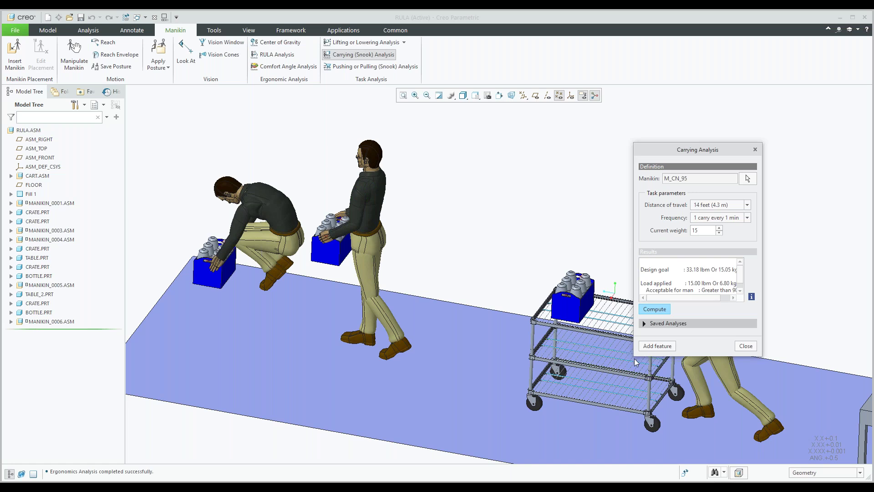
left_click_drag(634, 358, 578, 391)
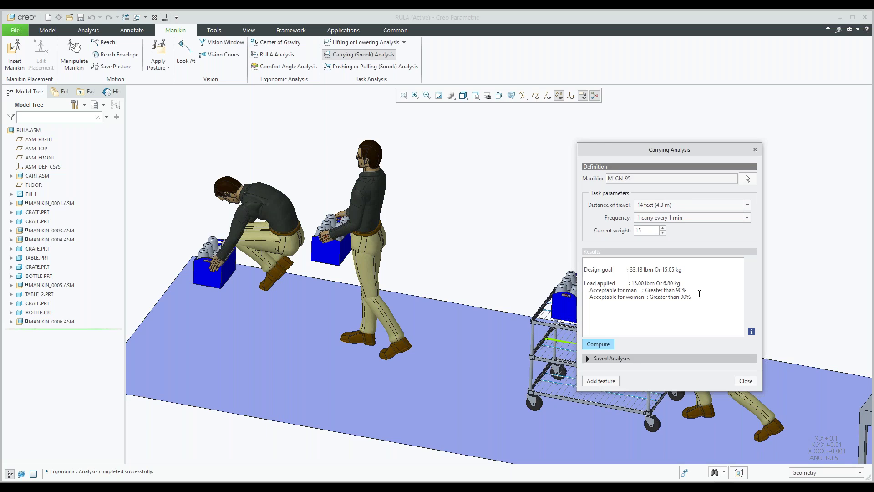
left_click_drag(693, 293, 650, 291)
Step: Set the carried weight to 50 and recompute the carrying analysis
double_click(649, 231)
type("50")
left_click(603, 345)
left_click(604, 345)
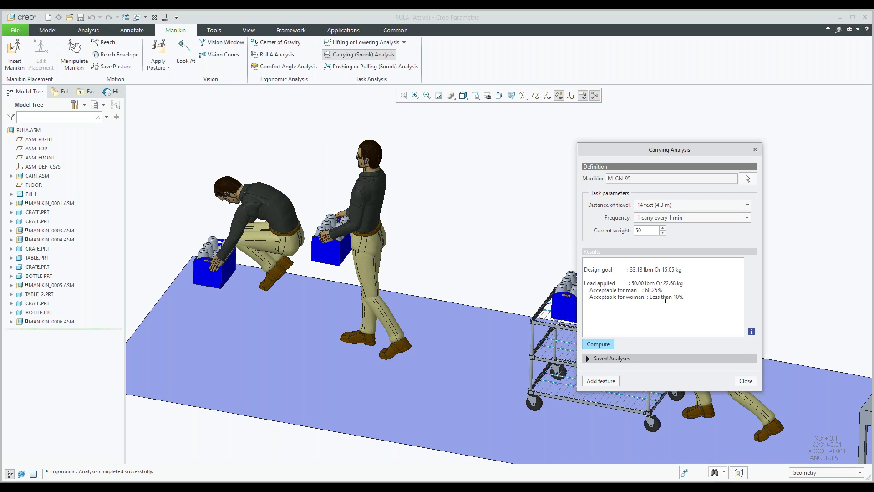
Step: Check the travel distance choices and the saved analyses area, and close the carrying analysis
left_click(747, 205)
left_click(749, 204)
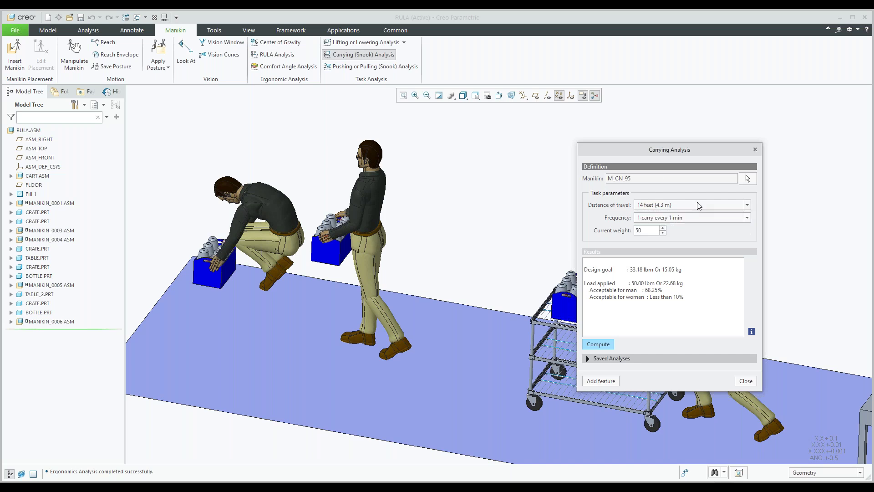
left_click(587, 359)
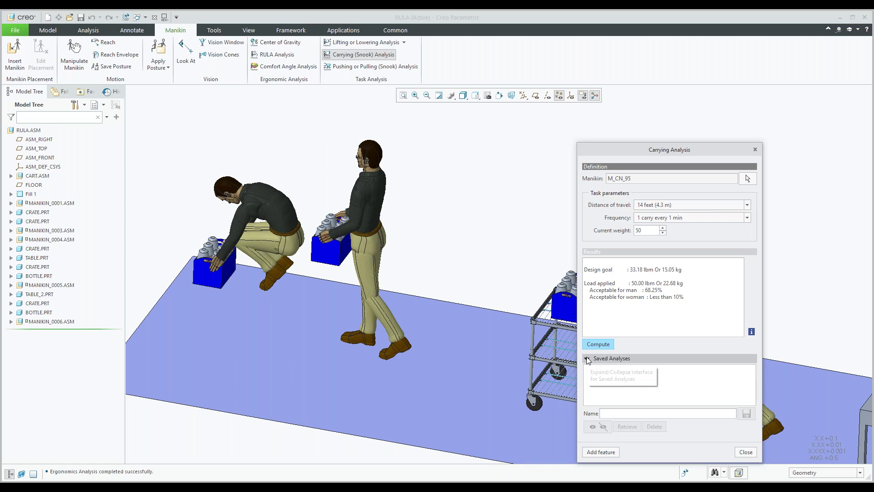
left_click(587, 359)
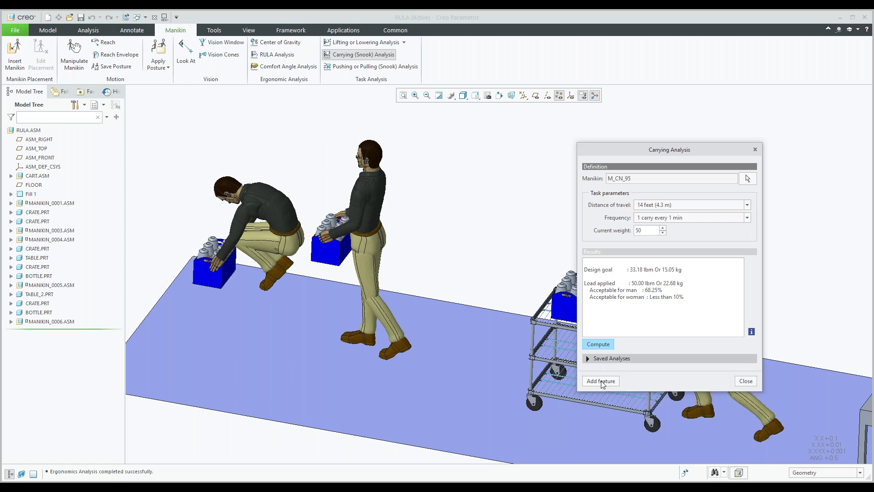
left_click(746, 382)
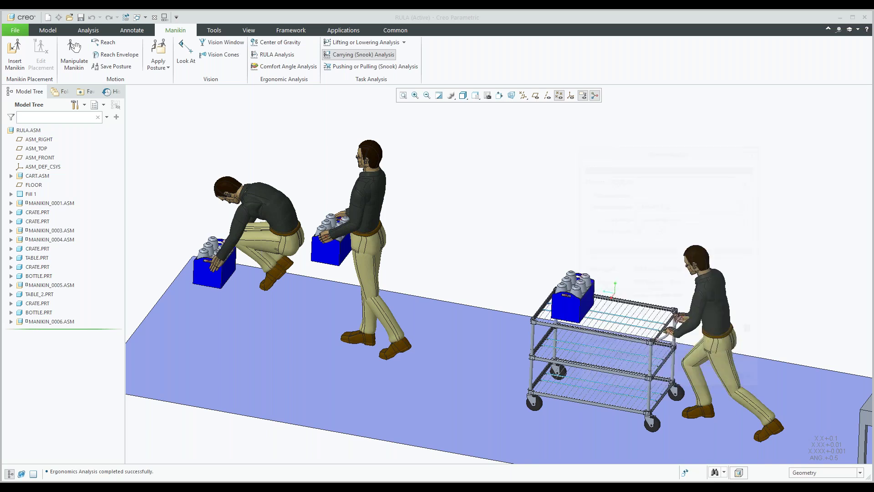
Step: Start a Pushing or Pulling (Snook) Analysis on the cart-pushing M_CN_50 manikin, with effort type Push and frequency 1 in every 1 min
left_click(360, 68)
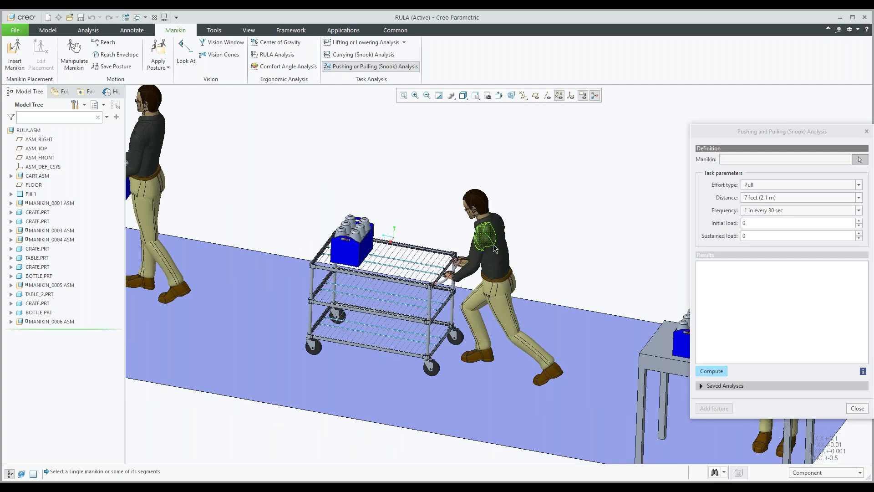
left_click(773, 187)
left_click(769, 194)
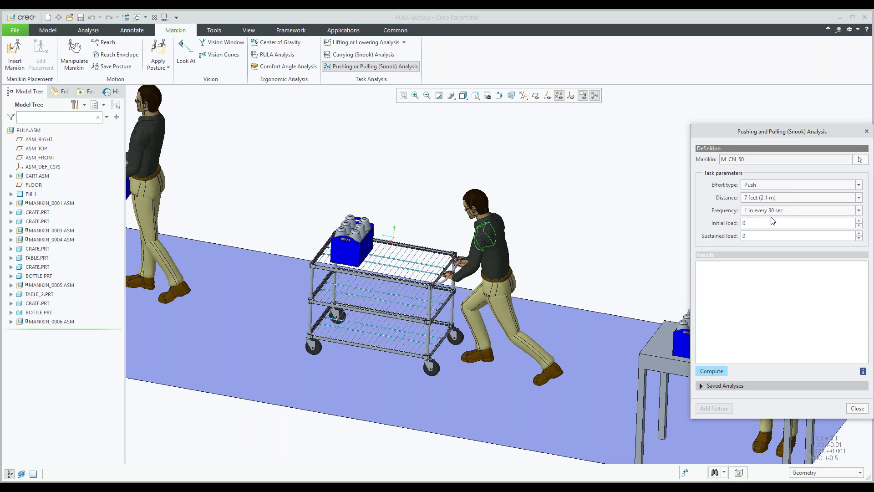
left_click(859, 211)
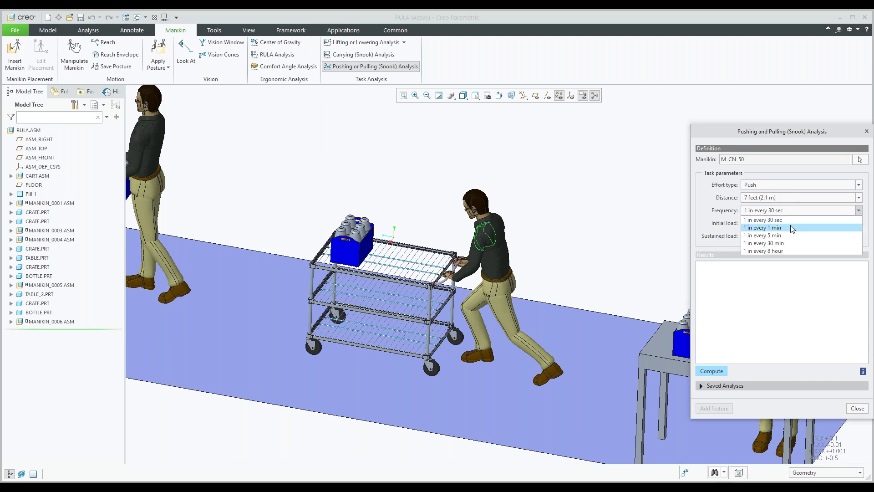
left_click(792, 228)
Step: Set the pushing task's initial load to 50 and its sustained load to 10
left_click_drag(751, 223, 743, 223)
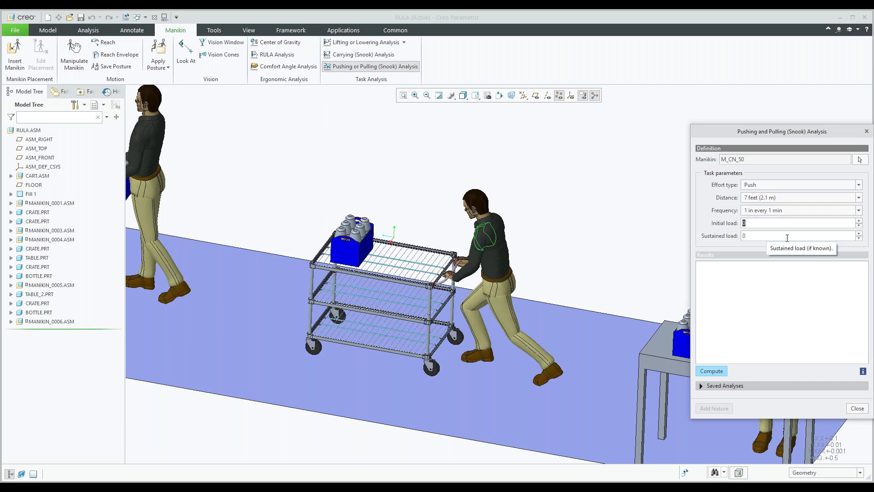
type("50")
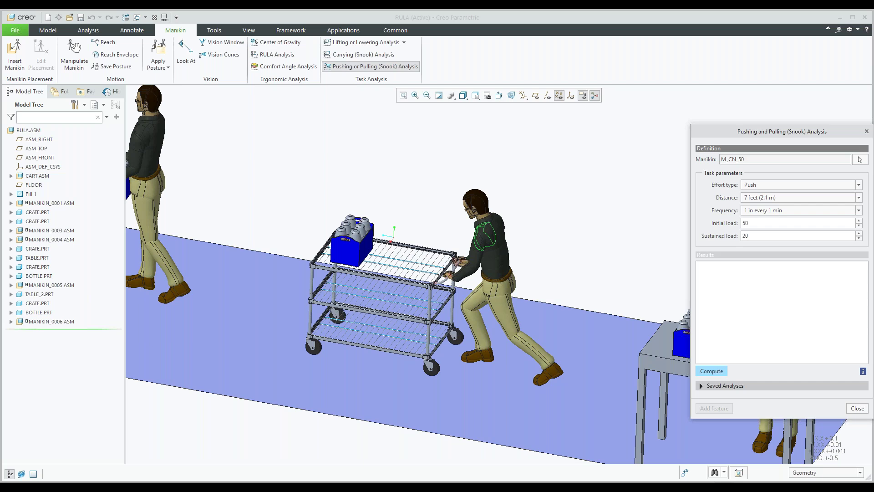
key("BackSpace")
type("7")
key("BackSpace")
key("BackSpace")
type("10")
Step: Compute the pushing analysis, review the acceptability of the initial load for women, and close the analysis
left_click(718, 370)
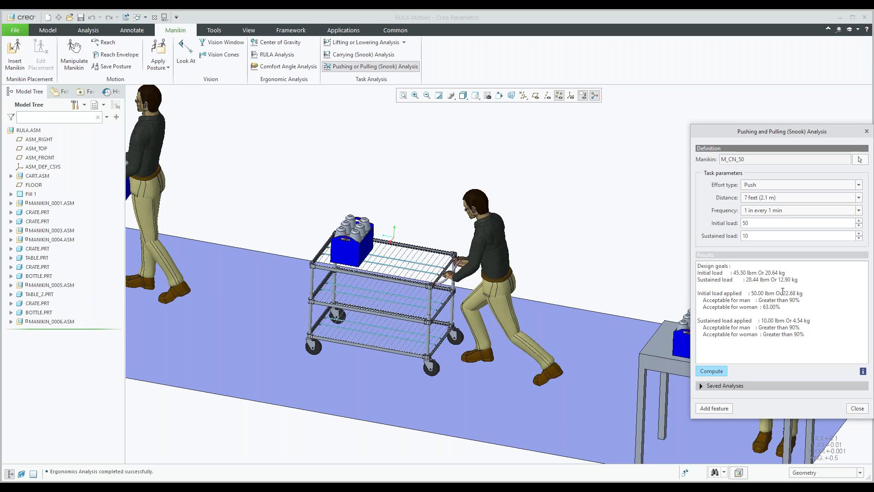
left_click_drag(738, 308, 756, 309)
left_click(779, 308)
left_click(857, 408)
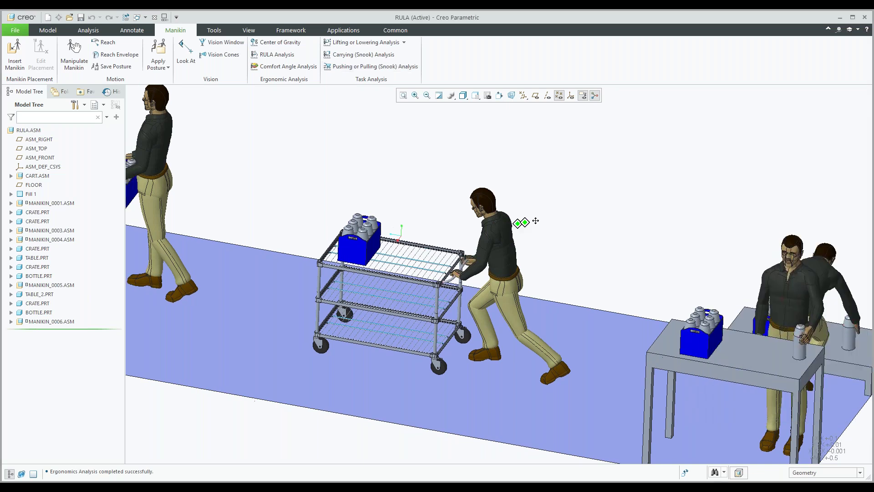
Step: Open the M_CN_95 manikin assembly contained in MANIKIN_0006.ASM in its own window
middle_click_drag(535, 220, 551, 220, "shift")
scroll(544, 224, "down", 3)
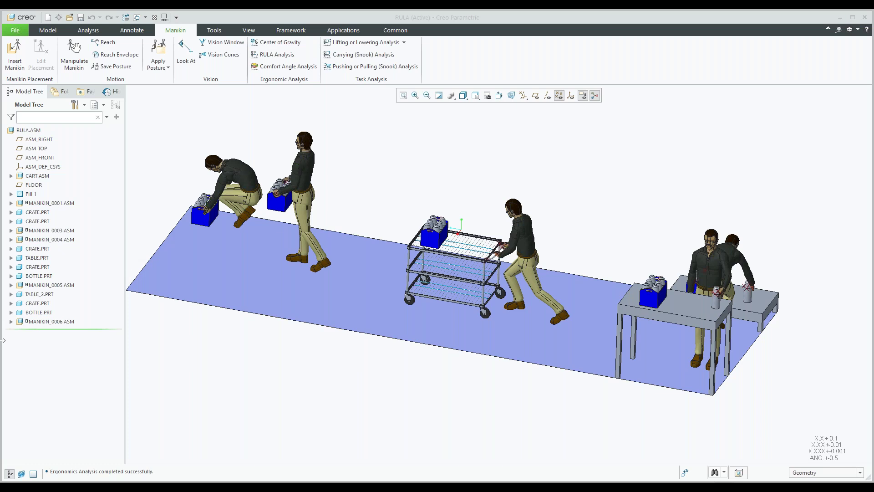
left_click(11, 322)
left_click(41, 376)
right_click(41, 376)
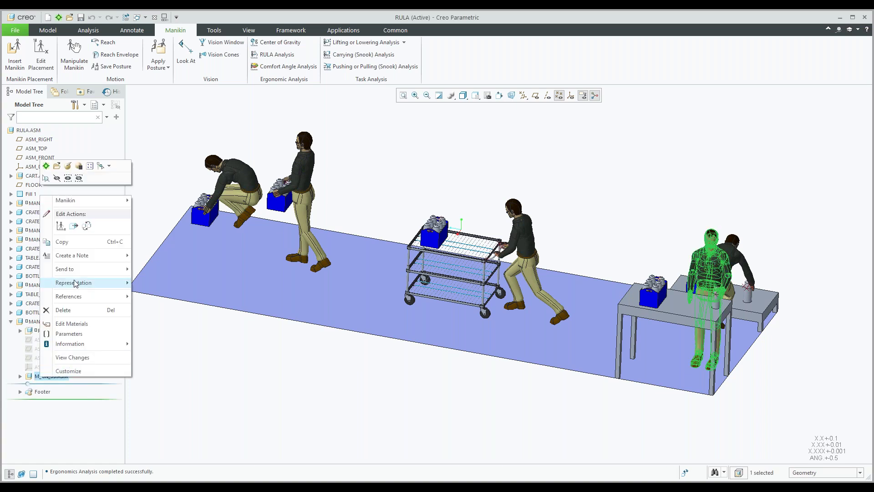
left_click(57, 167)
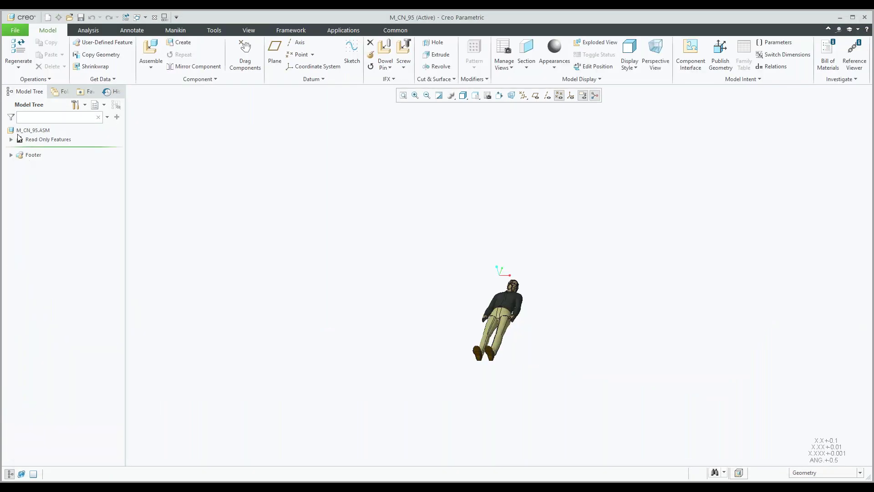
Step: Expand the read-only features of M_CN_95.ASM and of its TRUNK_M_CN_95.ASM subassembly to examine their structure
left_click(19, 132)
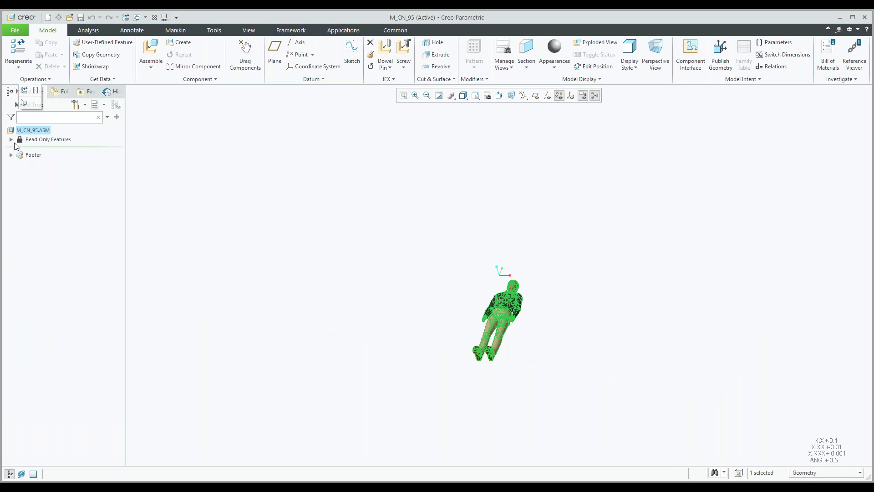
left_click(11, 140)
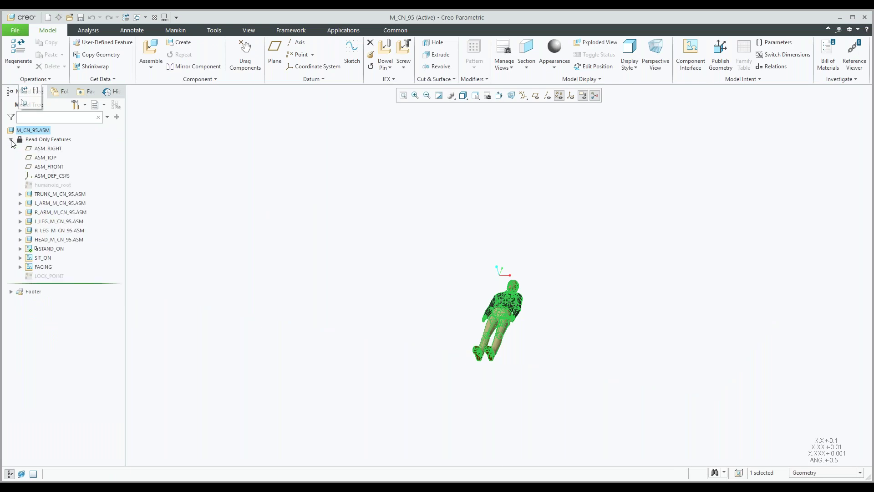
middle_click_drag(424, 341, 473, 300)
left_click(52, 195)
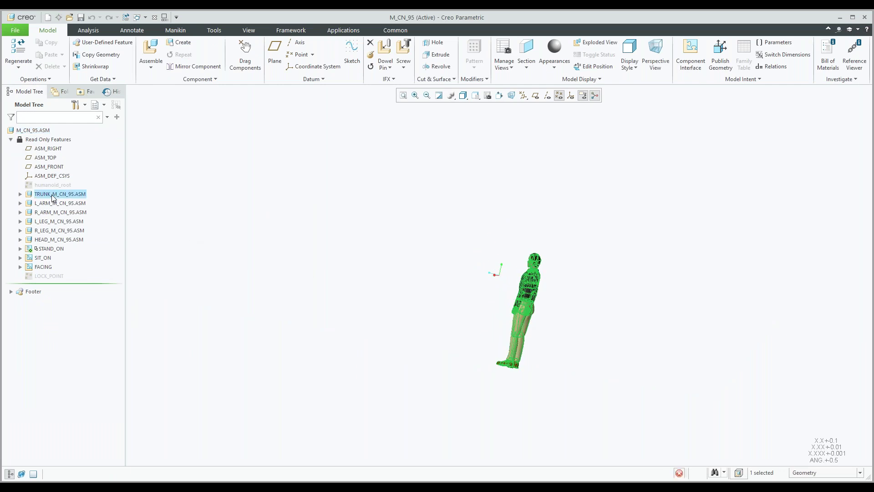
right_click(54, 195)
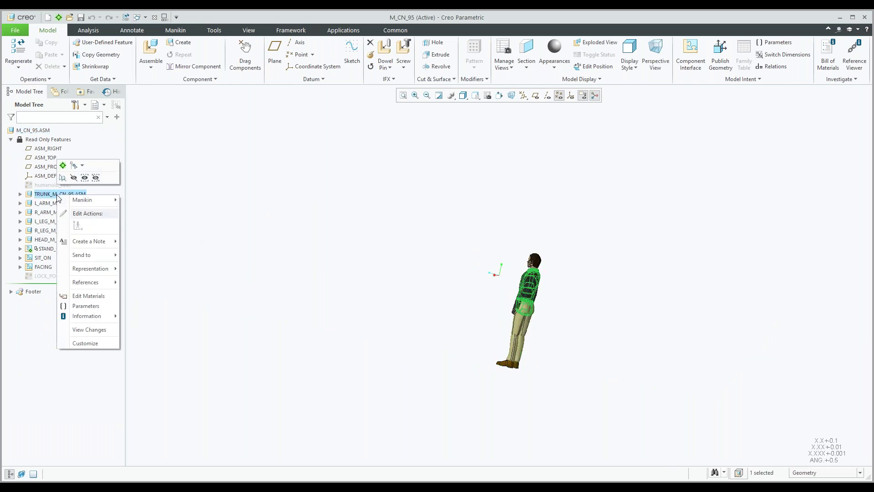
left_click(20, 194)
left_click(29, 213)
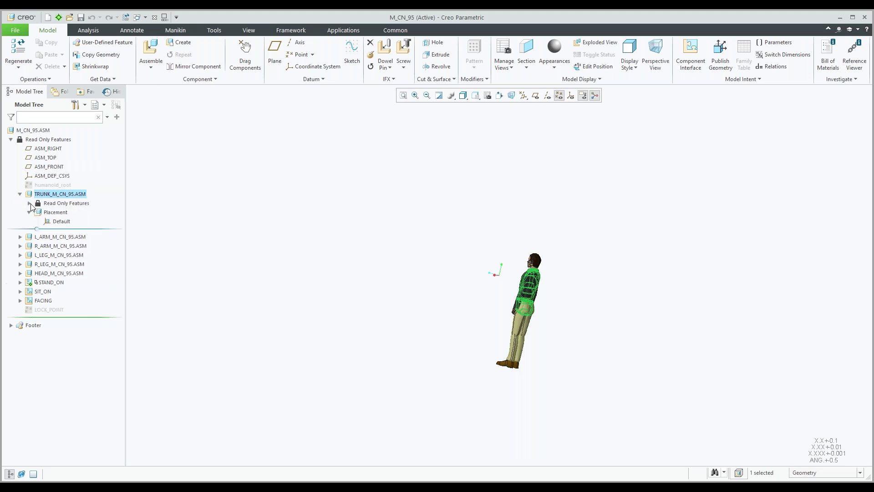
left_click(29, 204)
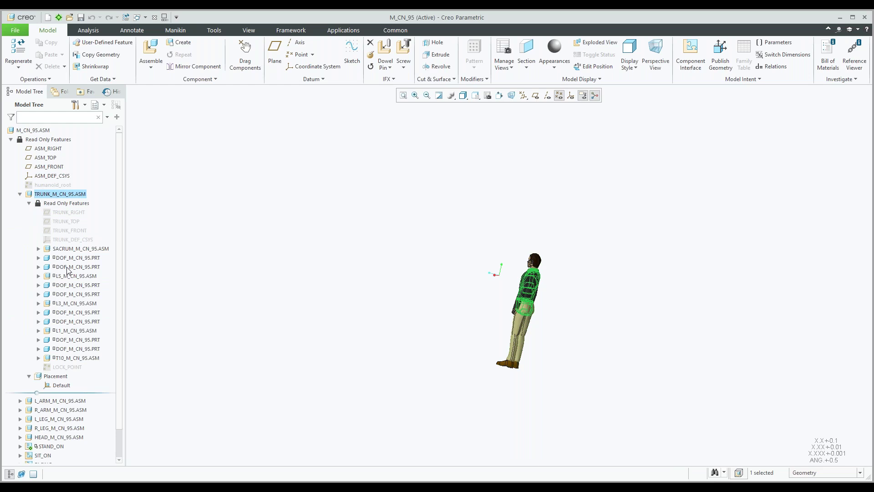
Step: Inspect the trunk's sacrum and DOF components and expand the read-only features of SACRUM_M_CN_95.ASM
left_click(67, 250)
left_click(69, 259)
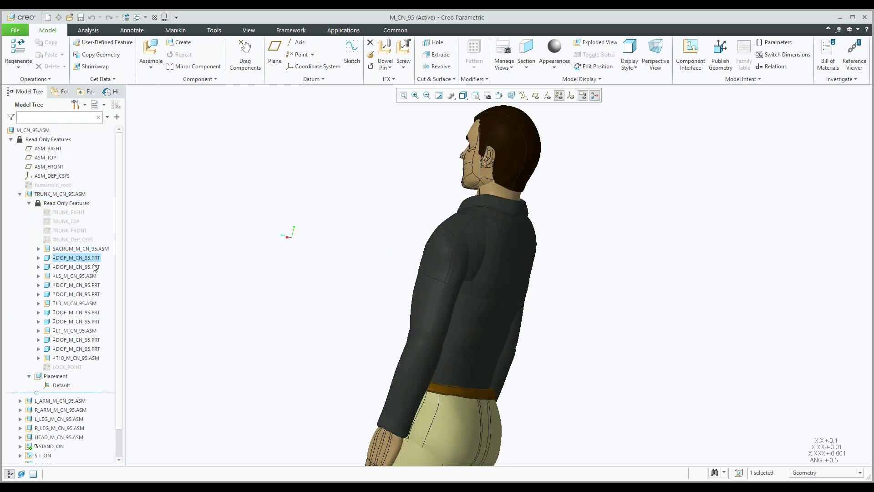
left_click(66, 268)
left_click(68, 249)
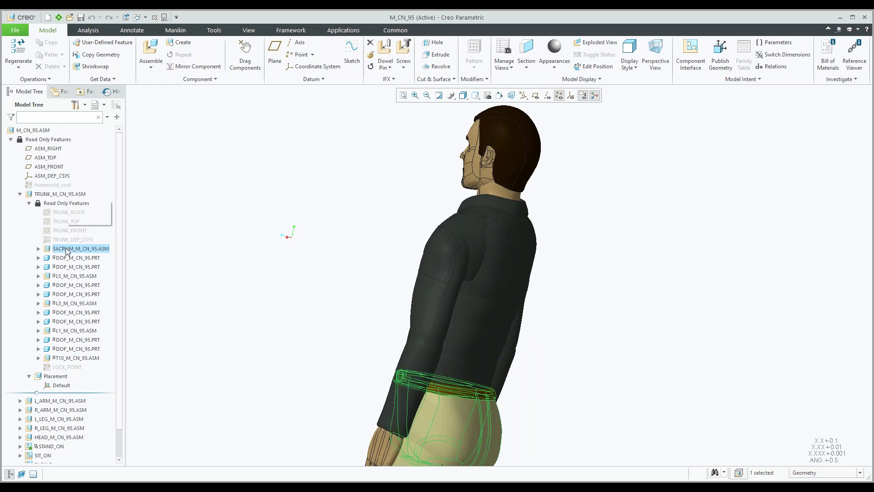
right_click(67, 250)
left_click(38, 249)
left_click(39, 249)
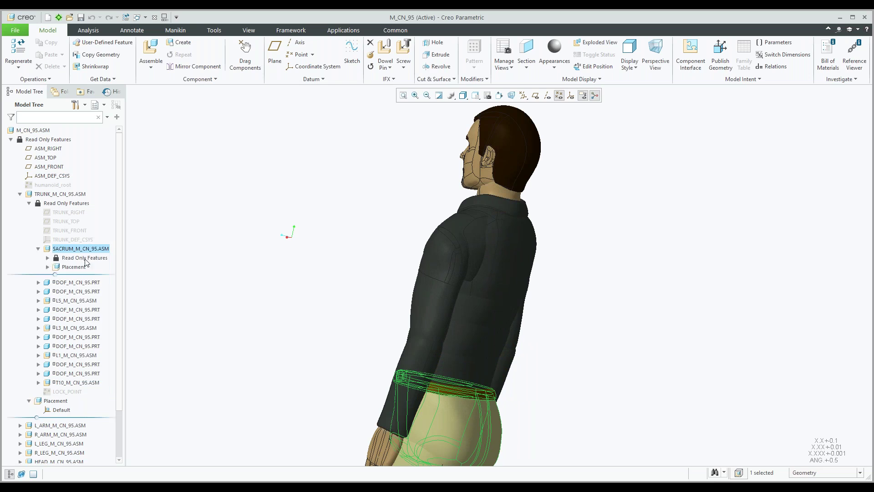
left_click(48, 258)
left_click_drag(120, 247, 125, 179)
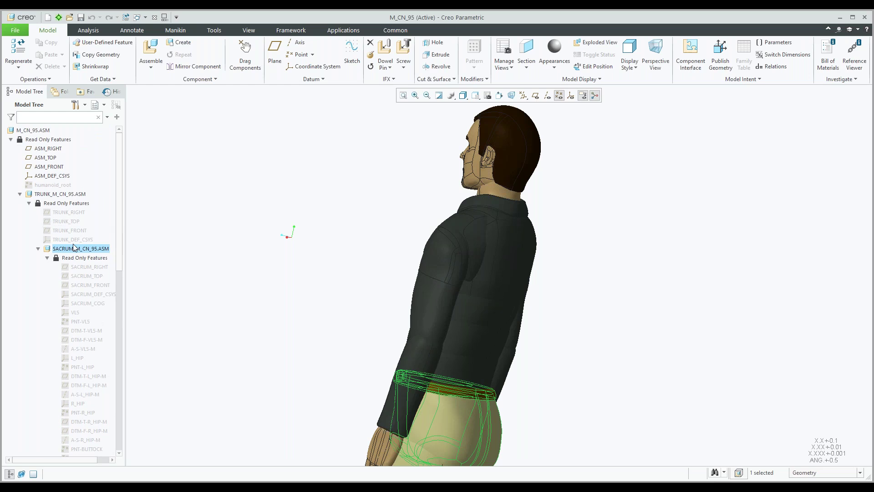
Step: Clear the read-only setting on the features of SACRUM_M_CN_95.ASM
left_click(72, 258)
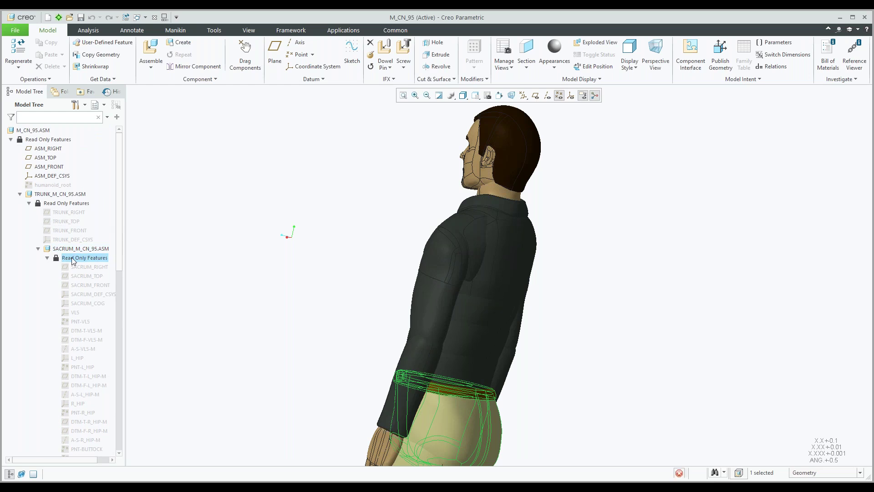
right_click(72, 260)
left_click(90, 264)
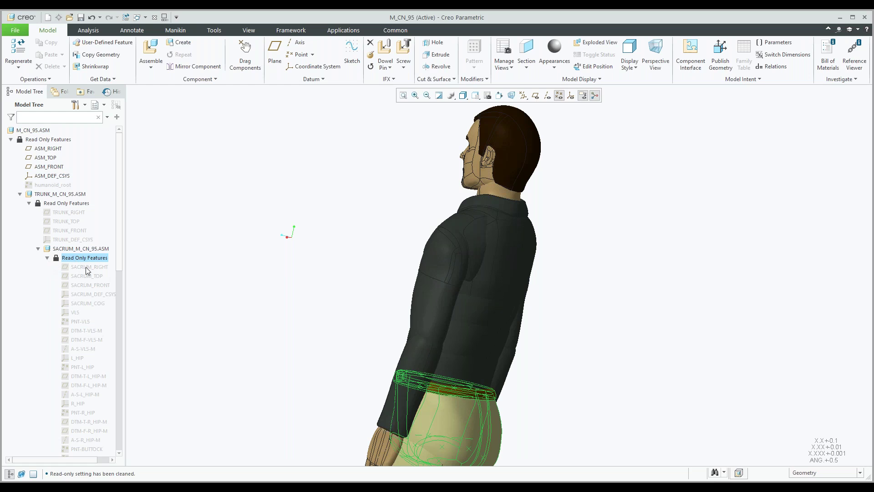
right_click(69, 260)
left_click(69, 250)
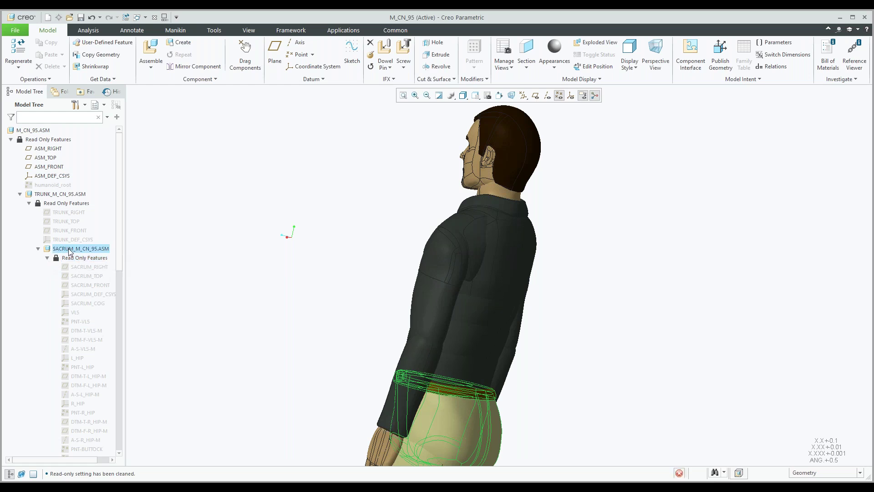
left_click(73, 260)
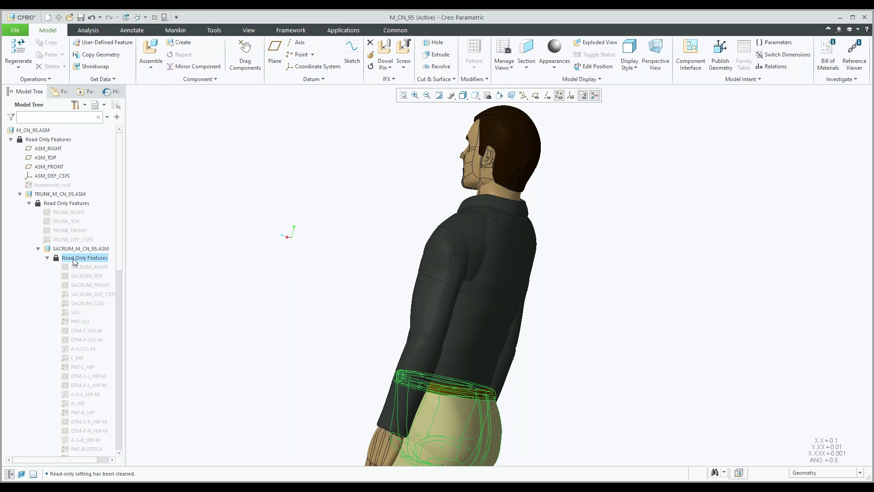
Step: Locate the sacrum part inside SACRUM_M_CN_95.ASM, check which operations it offers, and examine its place on the manikin
mouse_move(324, 252)
middle_mouse_down()
mouse_move(321, 269)
mouse_move(307, 260)
mouse_move(339, 253)
middle_mouse_up()
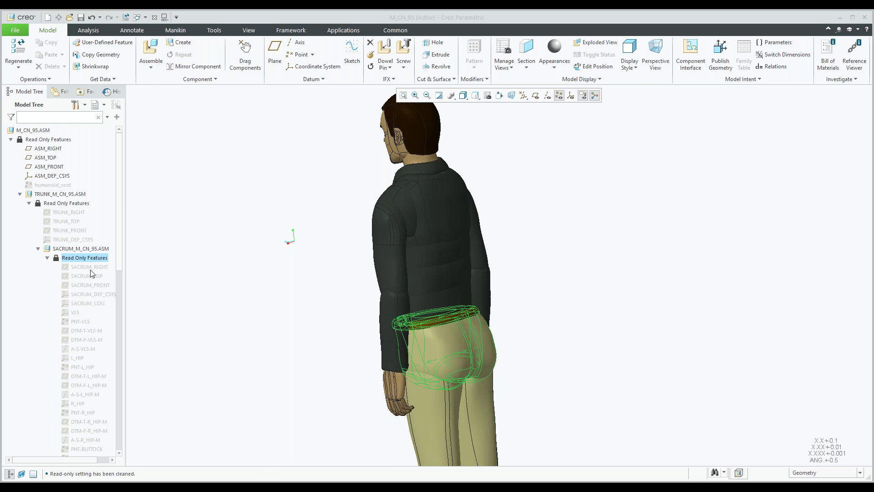
scroll(120, 252, "down", 1)
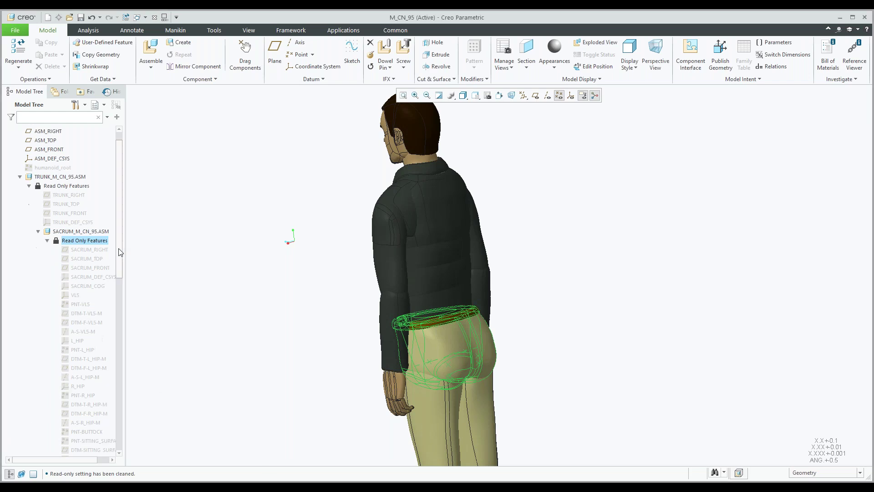
left_click_drag(120, 252, 119, 276)
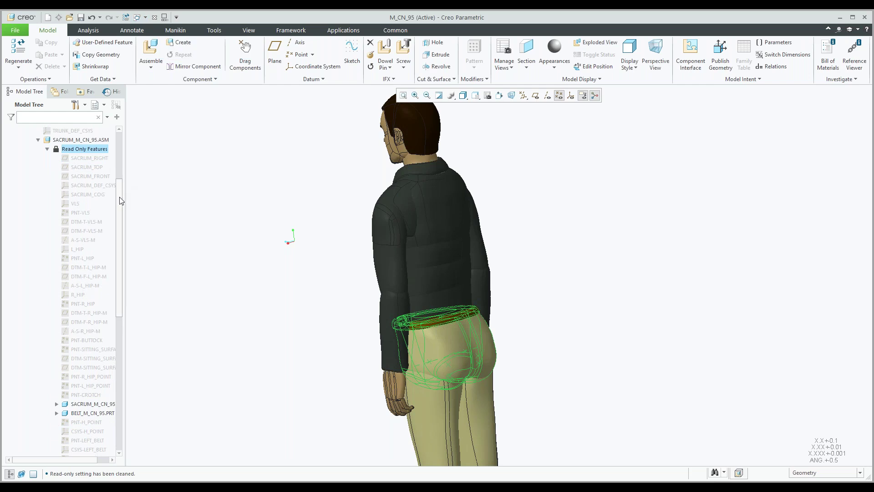
scroll(91, 273, "down", 2)
left_click(82, 382)
right_click(81, 382)
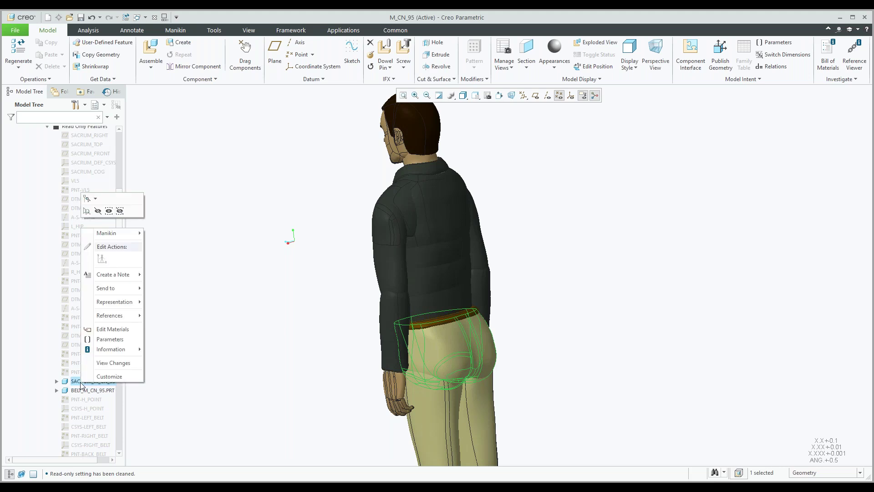
left_click(195, 291)
middle_click_drag(244, 286, 327, 300)
scroll(265, 285, "up", 3)
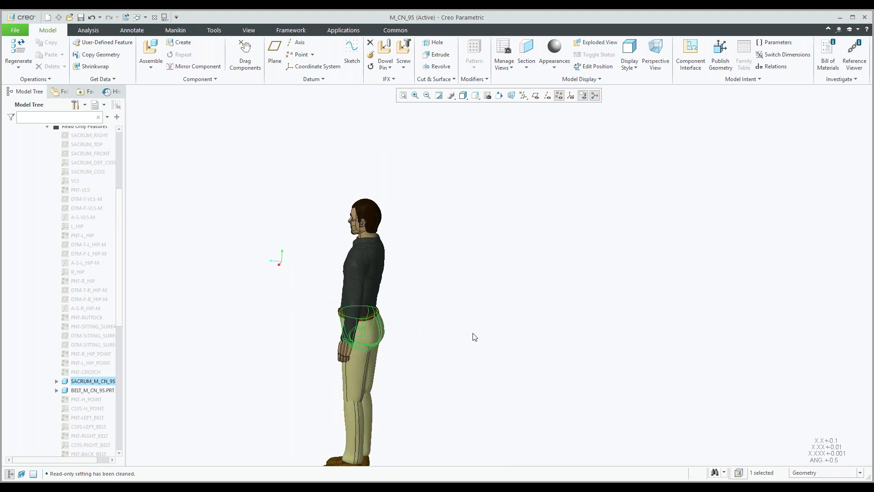